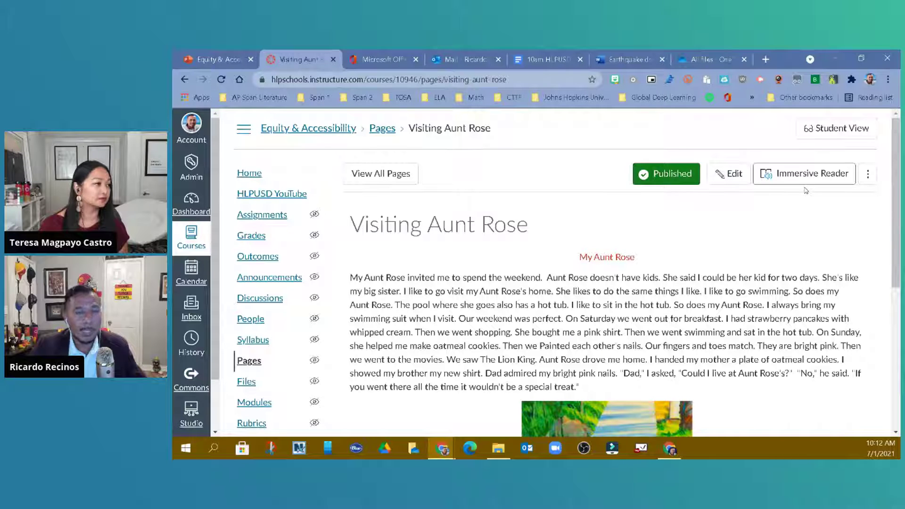
Open the Visiting Aunt Rose page in Immersive Reader, play the opening lines aloud and pause the reading
scroll(441, 243, down, 1)
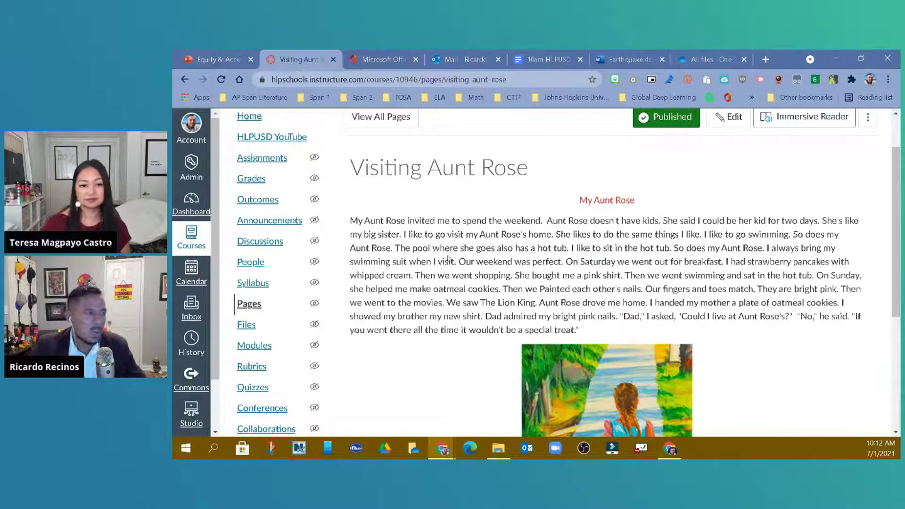
scroll(479, 315, up, 1)
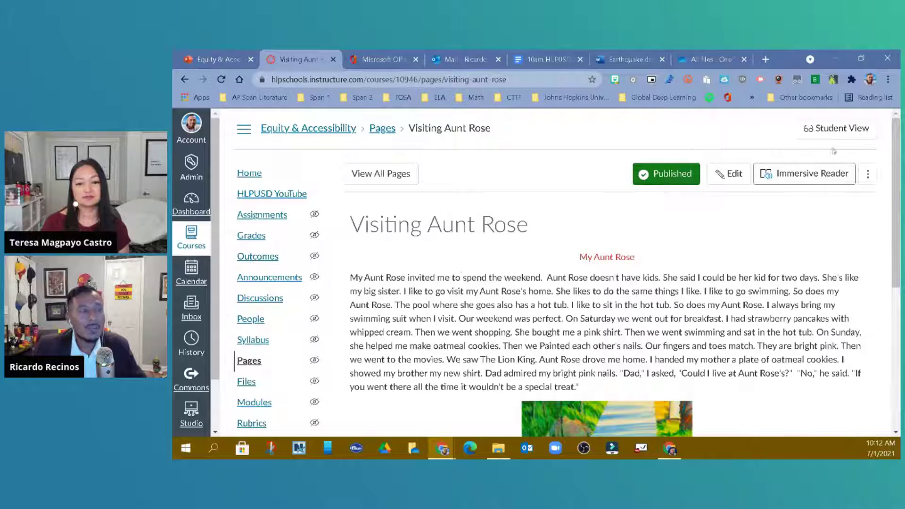
click(780, 177)
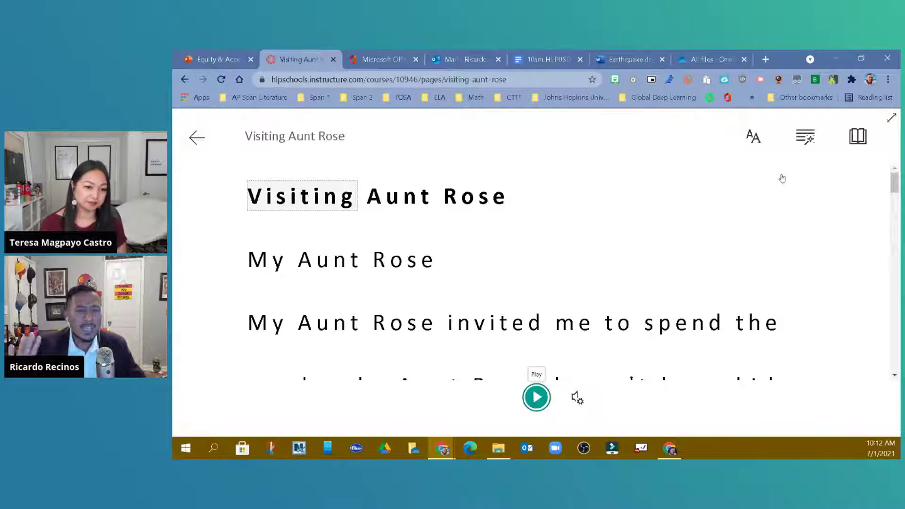
click(537, 397)
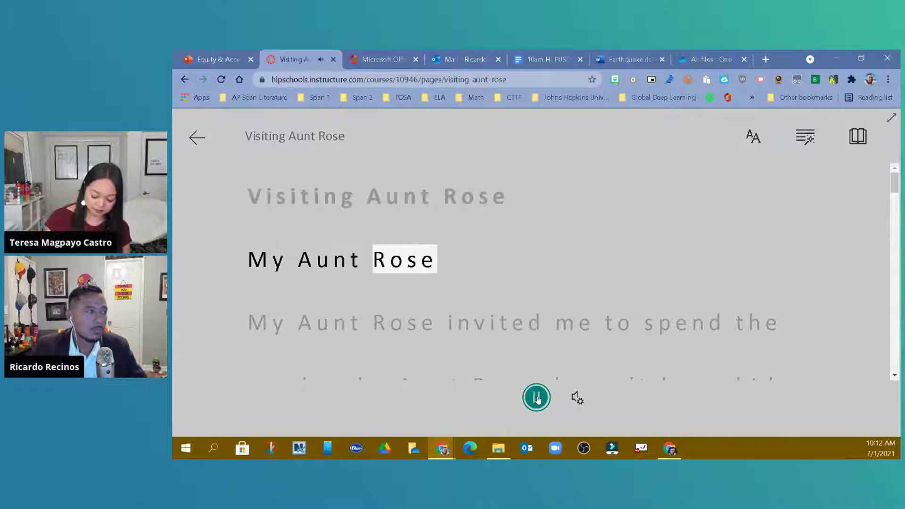
click(537, 398)
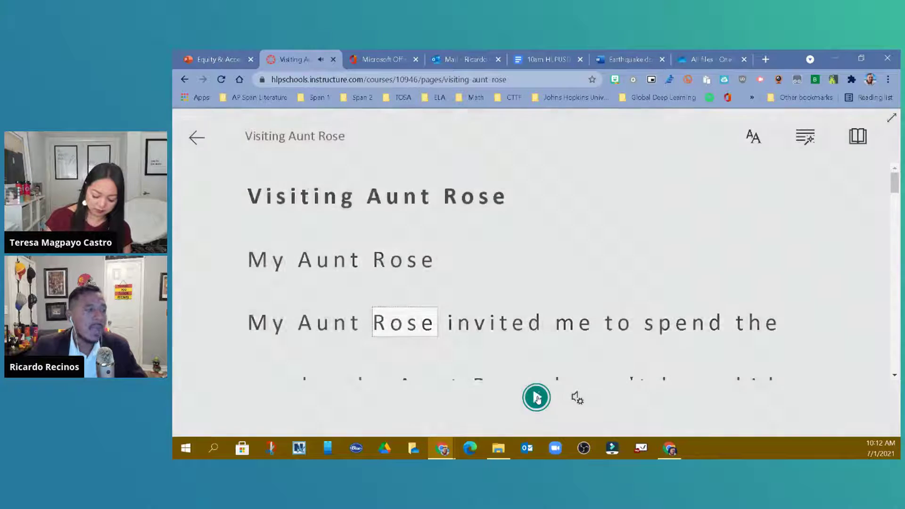
Examine the read-aloud voice speed and the female and male voice options
click(578, 399)
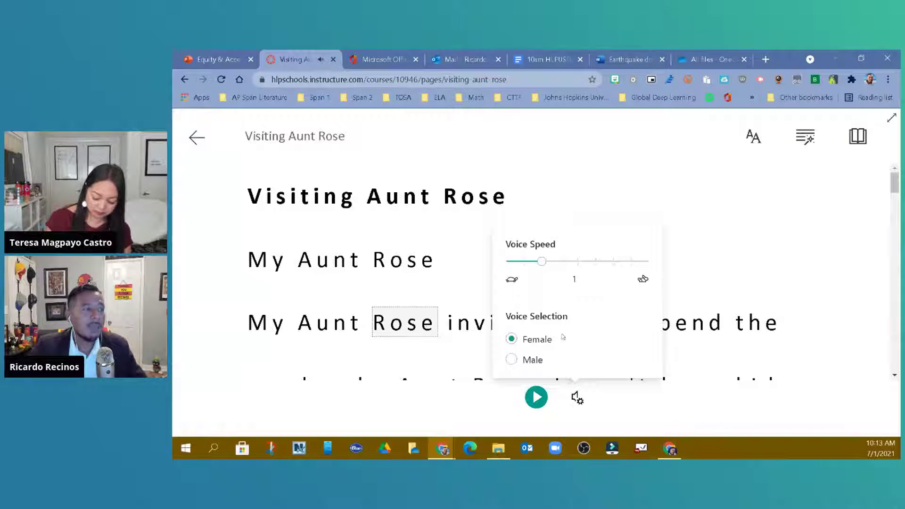
mouse_move(542, 262)
mouse_down()
mouse_move(529, 267)
mouse_move(592, 269)
mouse_move(550, 269)
mouse_up()
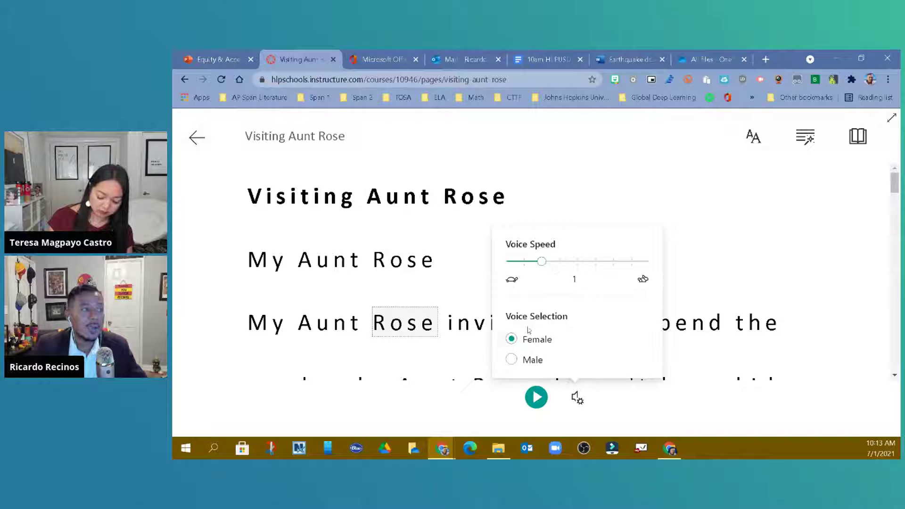
click(589, 142)
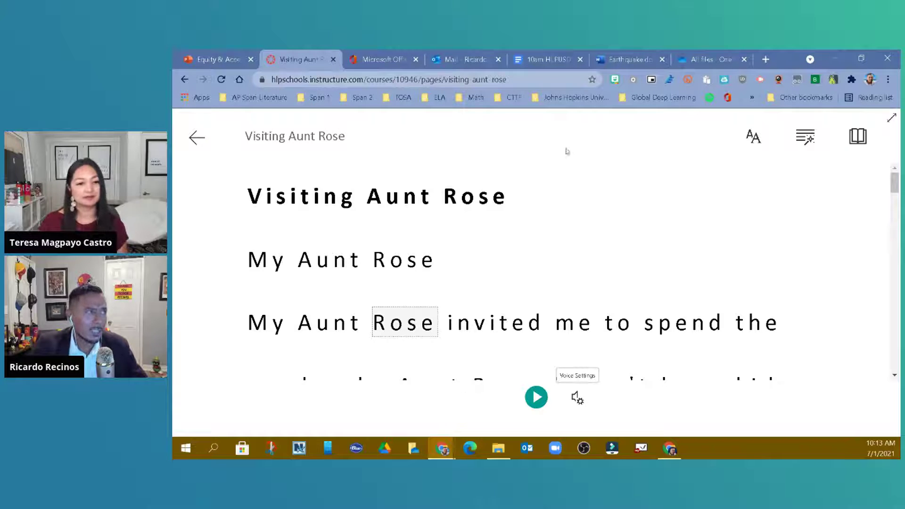
Set the reader's text size to 36 with increased spacing on and change the font to Comic Sans
click(753, 140)
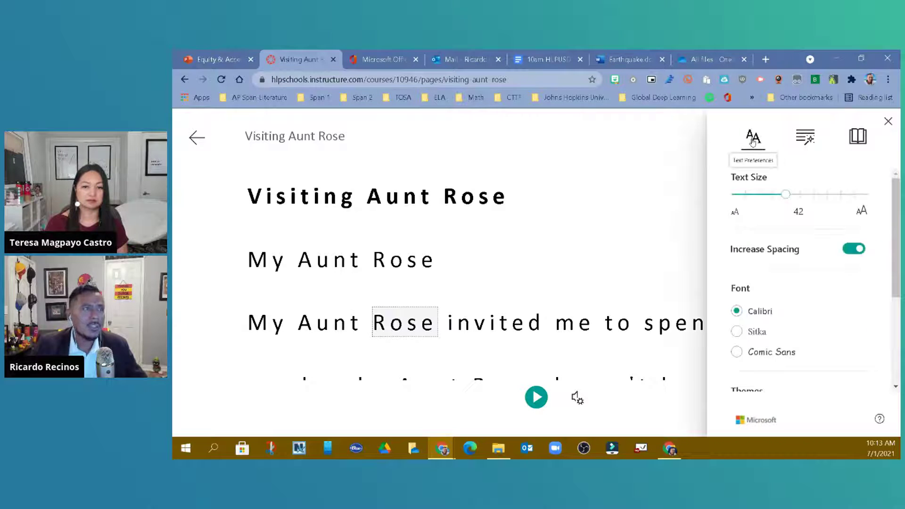
mouse_move(787, 195)
mouse_down()
mouse_move(804, 195)
mouse_move(778, 195)
mouse_up()
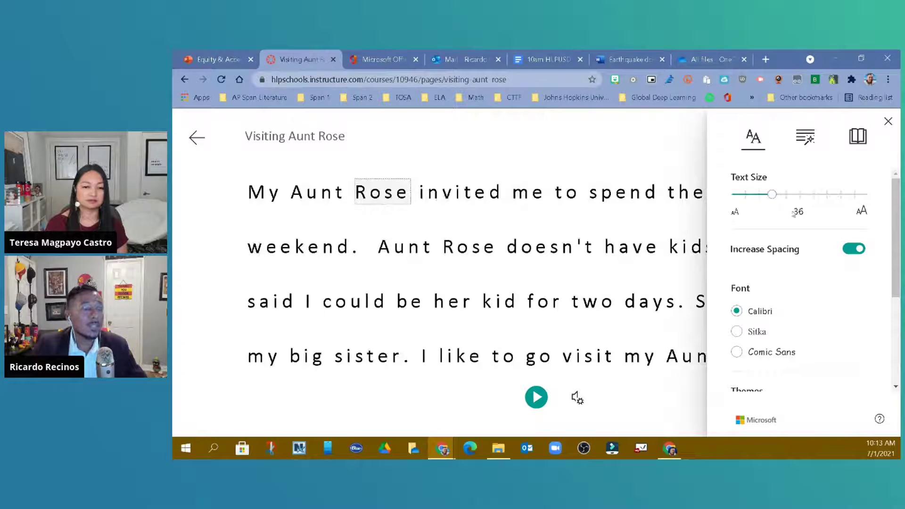
click(855, 249)
click(855, 250)
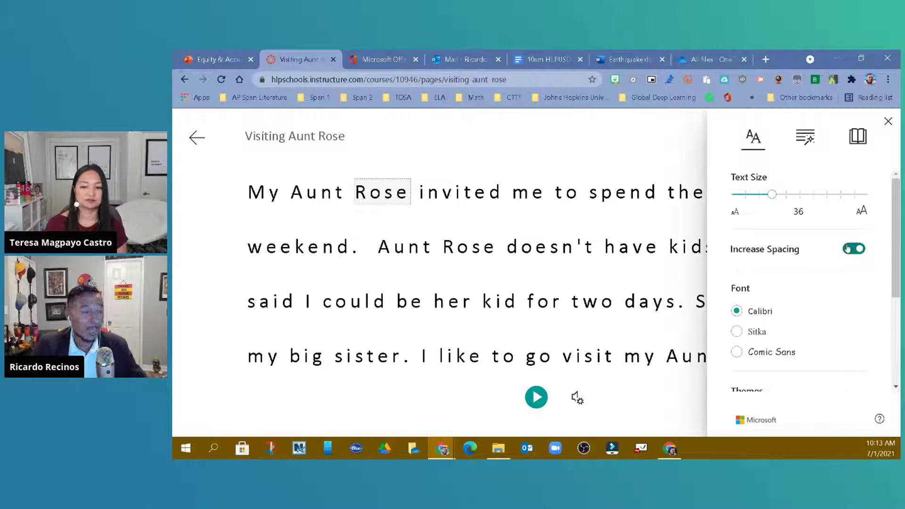
click(737, 332)
click(738, 354)
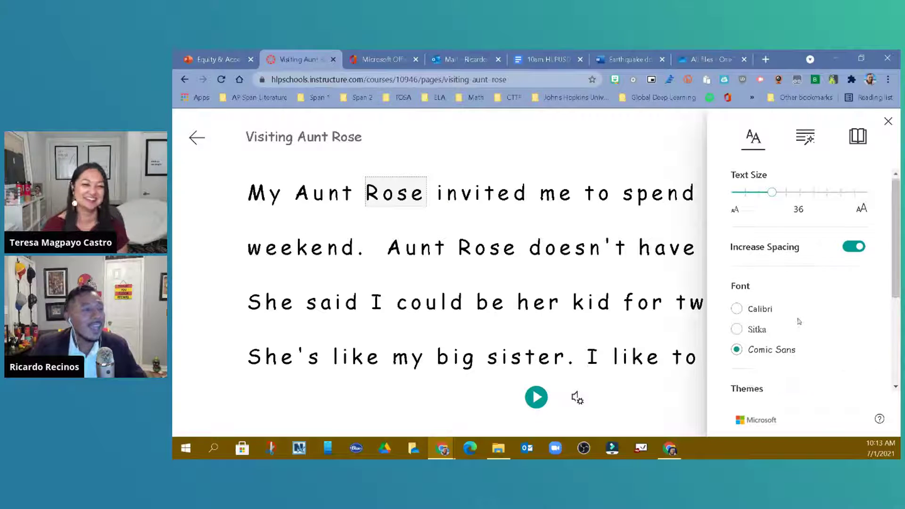
Preview the light blue and yellow background themes on the passage and apply the Dark theme
scroll(797, 321, down, 2)
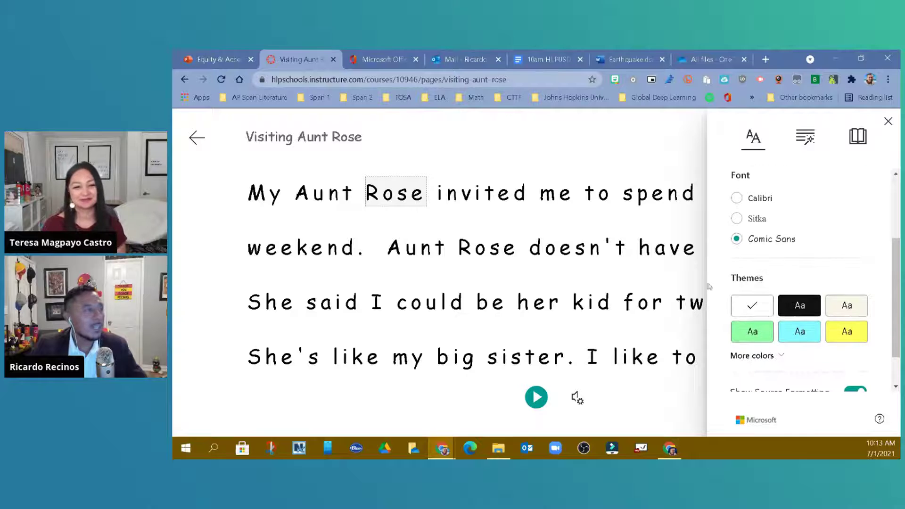
click(800, 336)
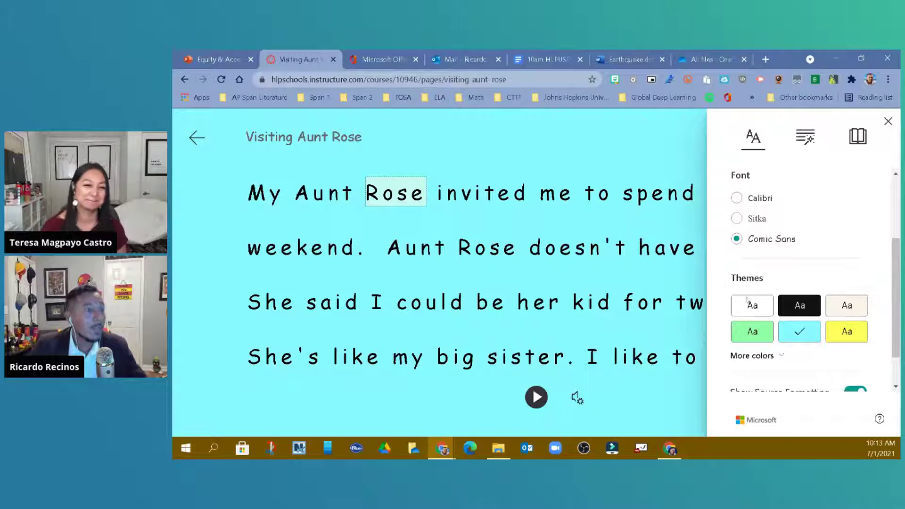
click(863, 338)
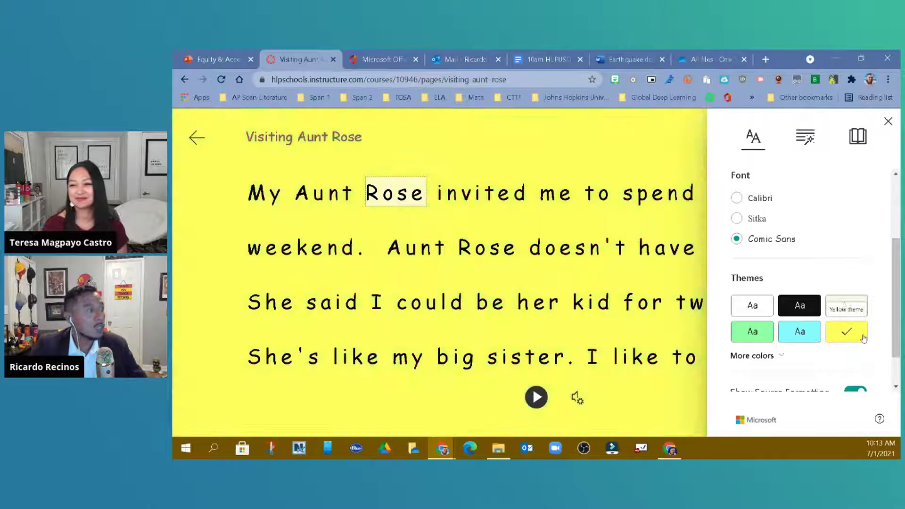
click(811, 310)
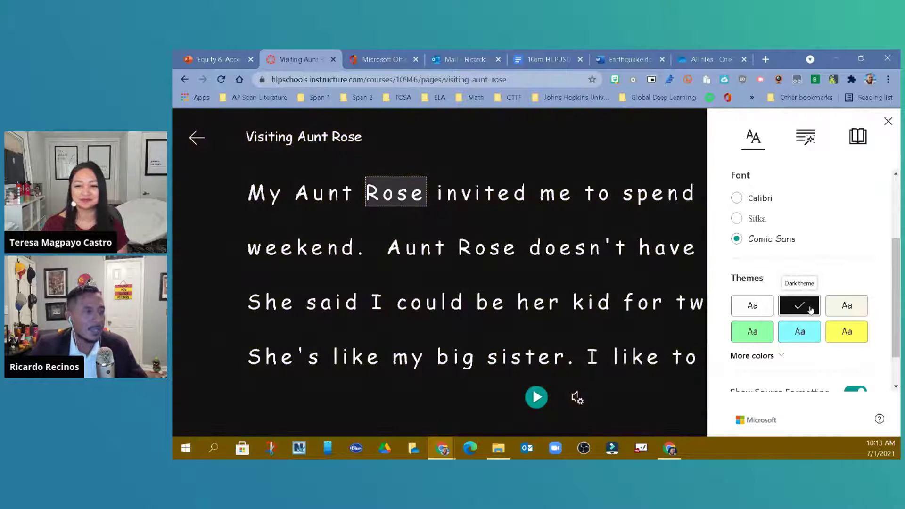
scroll(814, 318, down, 1)
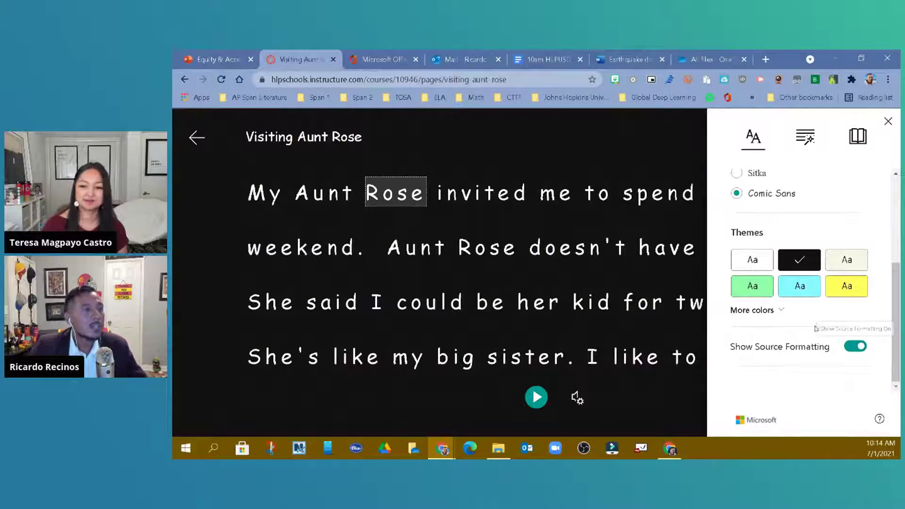
scroll(817, 326, up, 3)
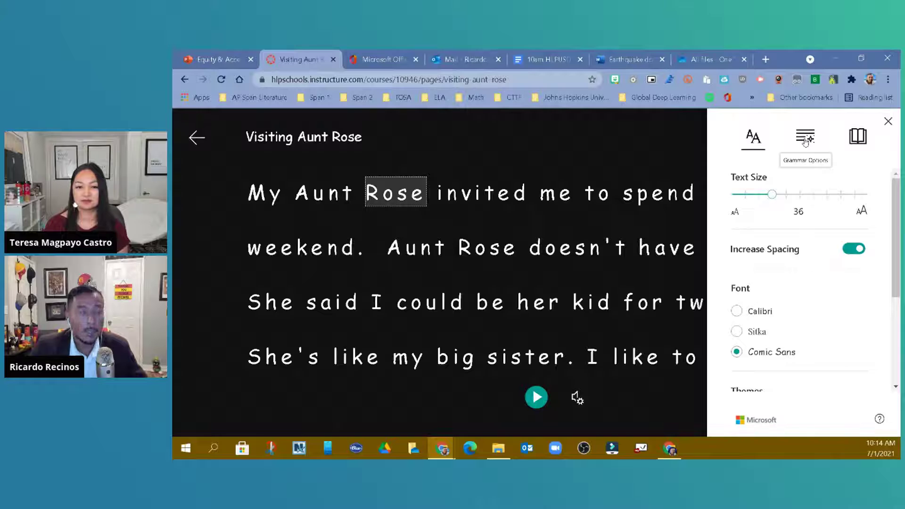
Turn on highlighting for nouns, verbs, adjectives and adverbs with part-of-speech labels, and briefly preview the syllable breaks
click(806, 141)
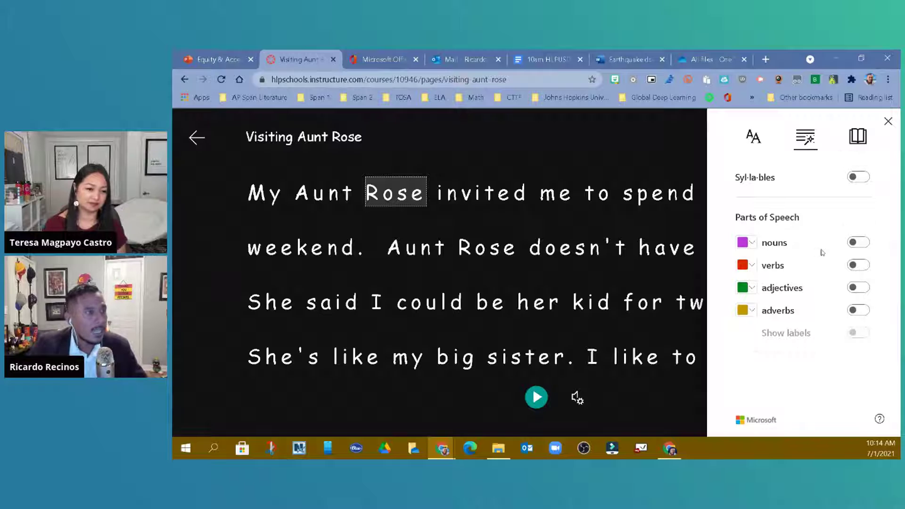
click(859, 243)
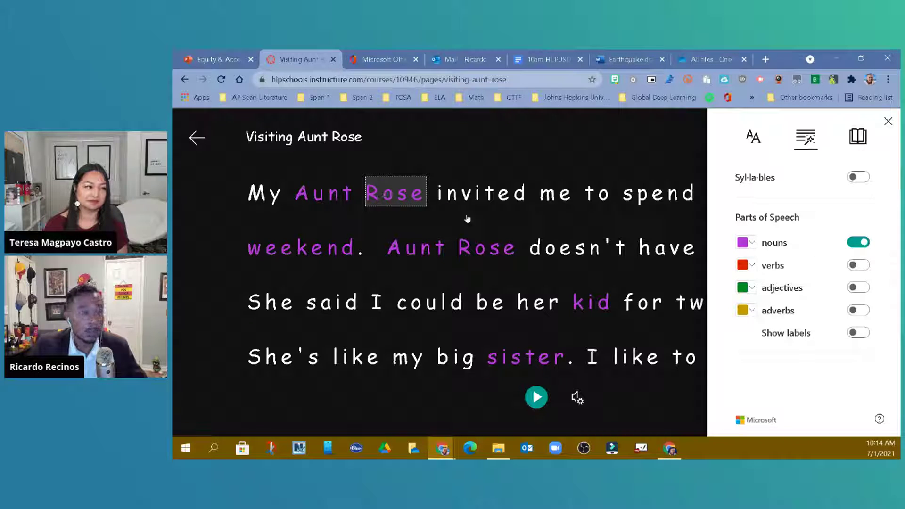
click(854, 266)
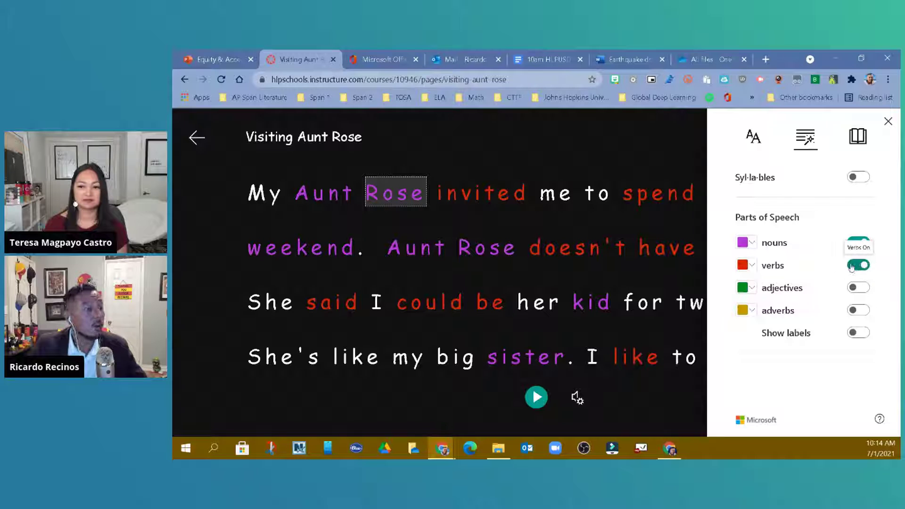
click(857, 288)
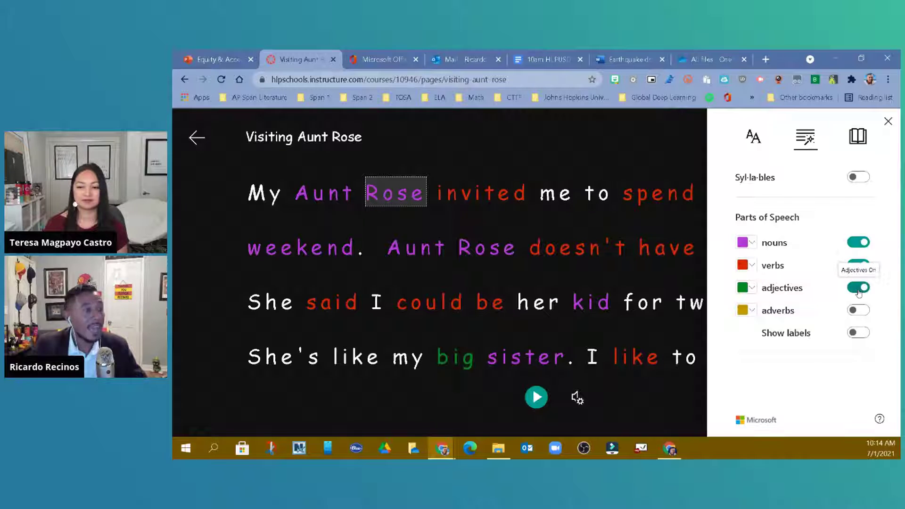
click(860, 312)
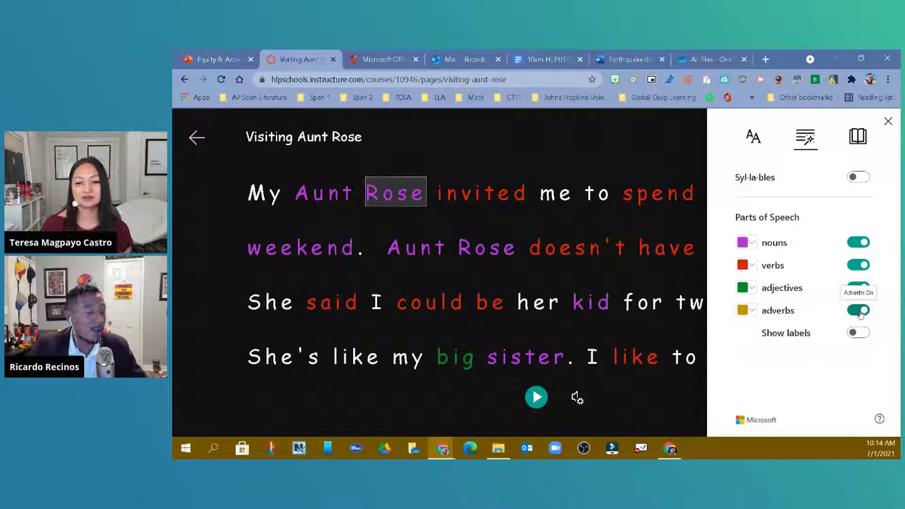
click(864, 333)
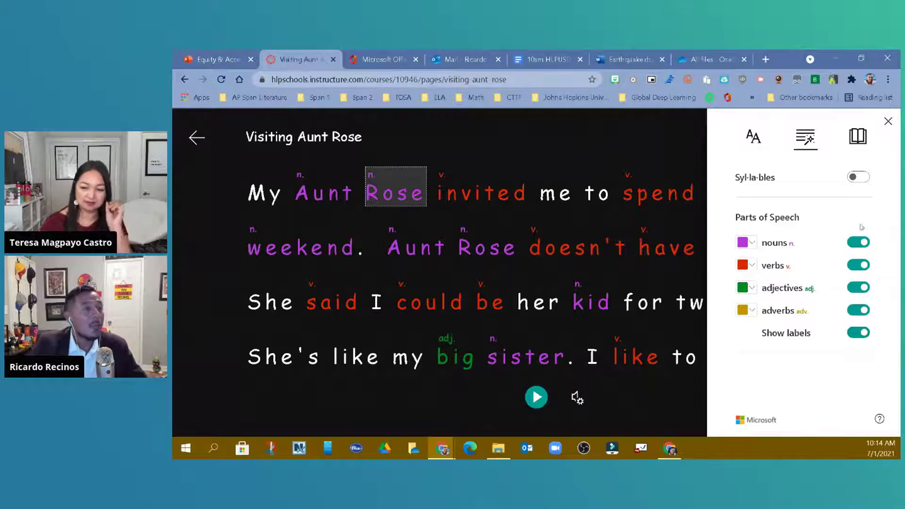
click(860, 177)
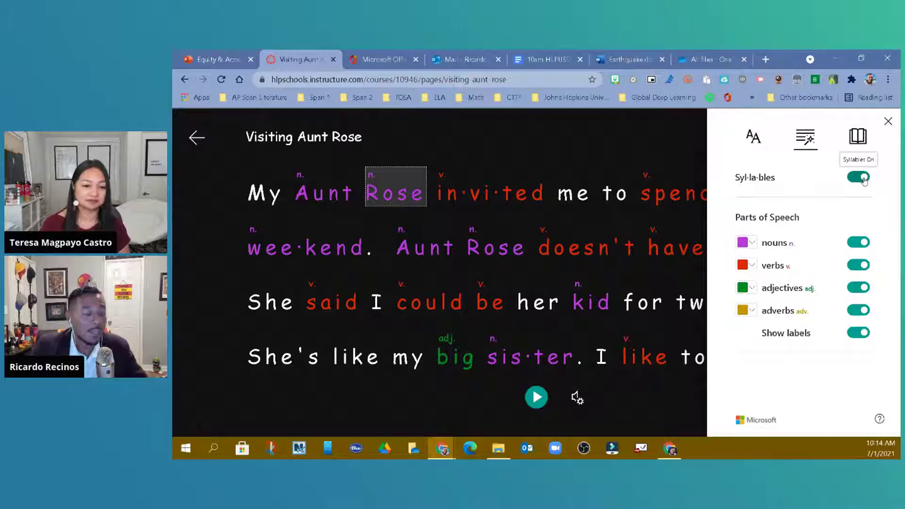
click(863, 178)
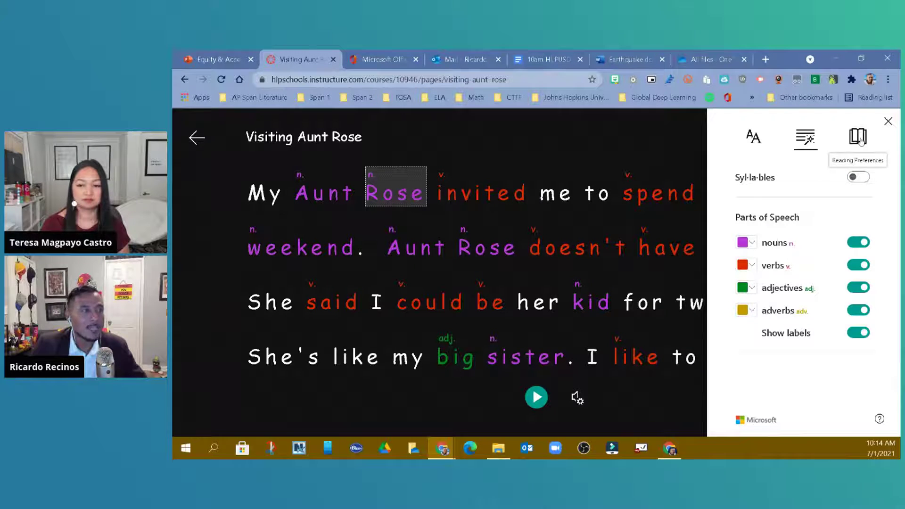
Try one-line Line Focus on the passage, advancing four lines down, and turn Line Focus off again
click(860, 140)
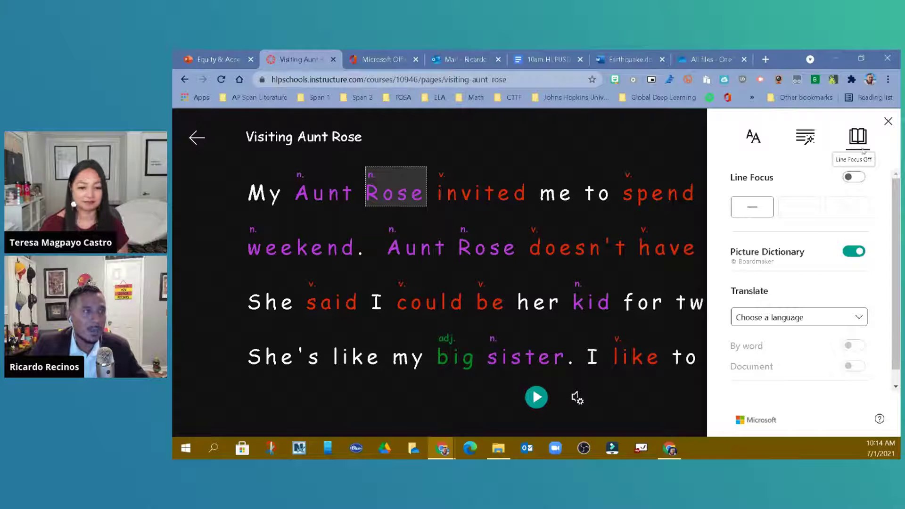
click(856, 178)
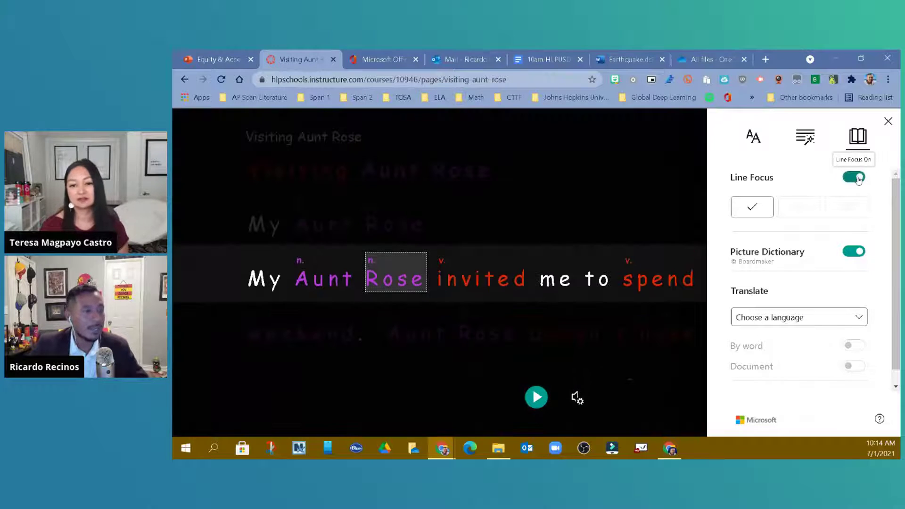
click(681, 196)
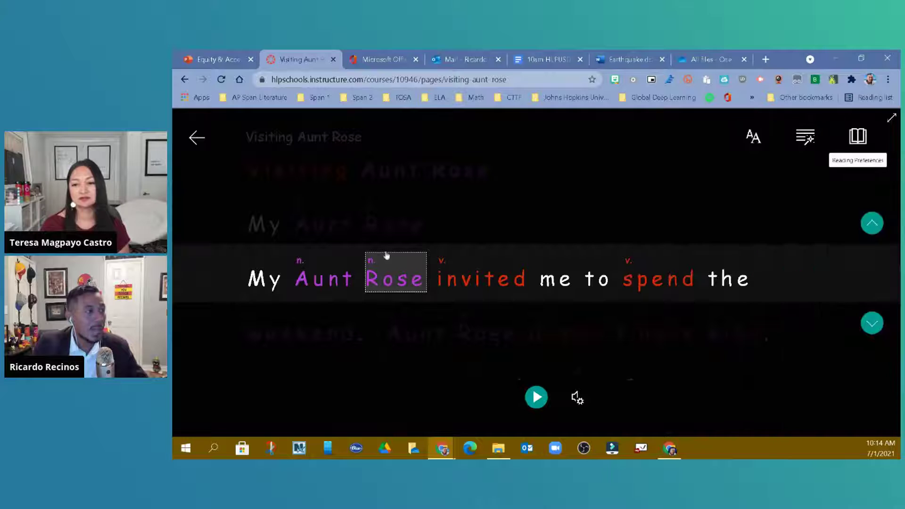
click(878, 330)
click(878, 330)
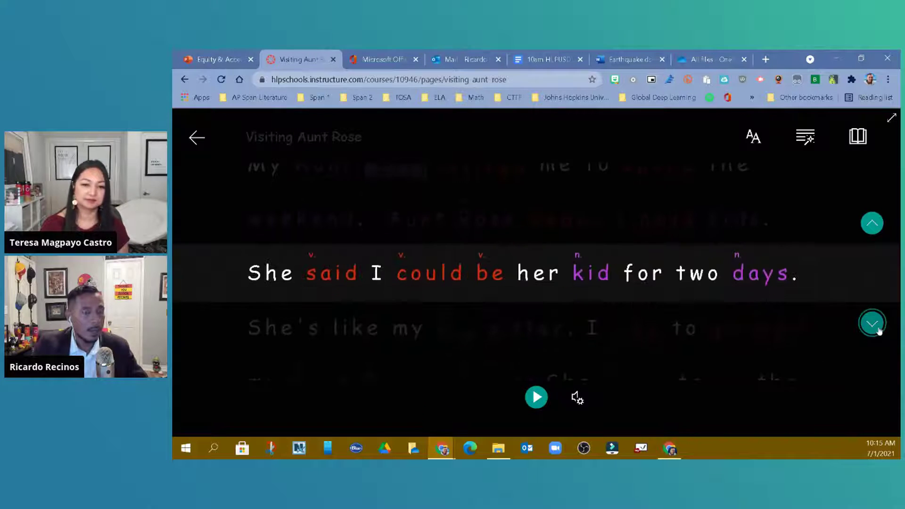
click(878, 330)
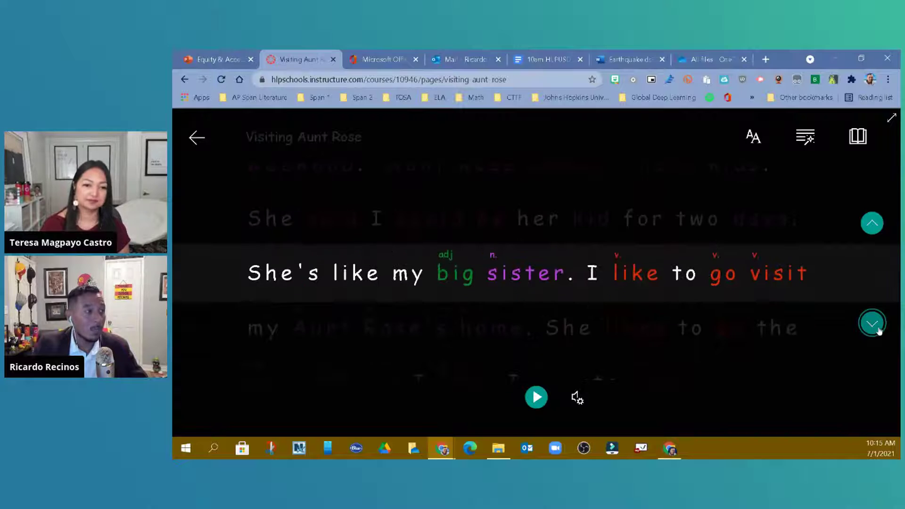
click(880, 332)
click(862, 140)
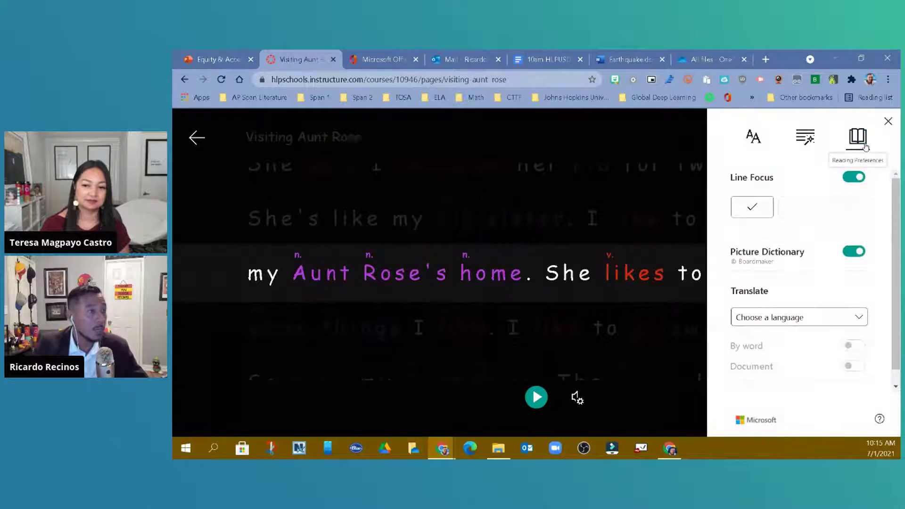
click(854, 177)
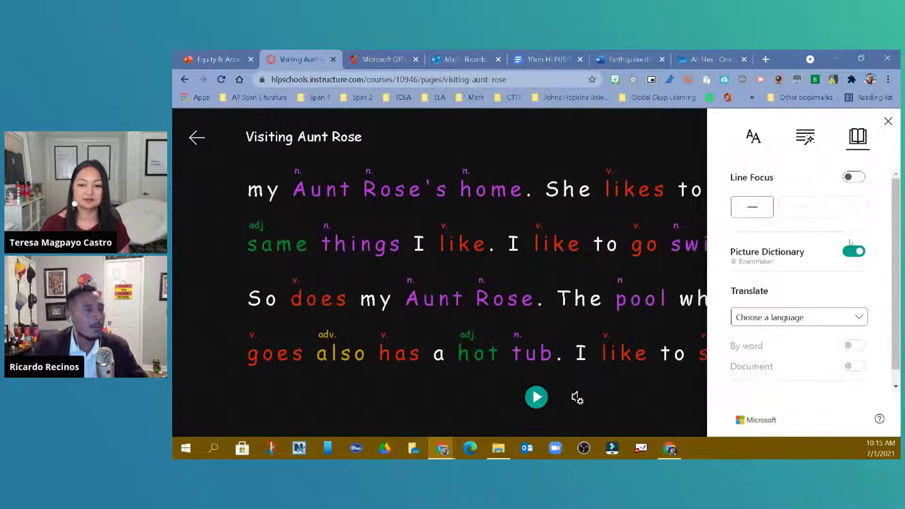
Look up the words "home" and "swimming" in the passage with the Picture Dictionary
click(473, 192)
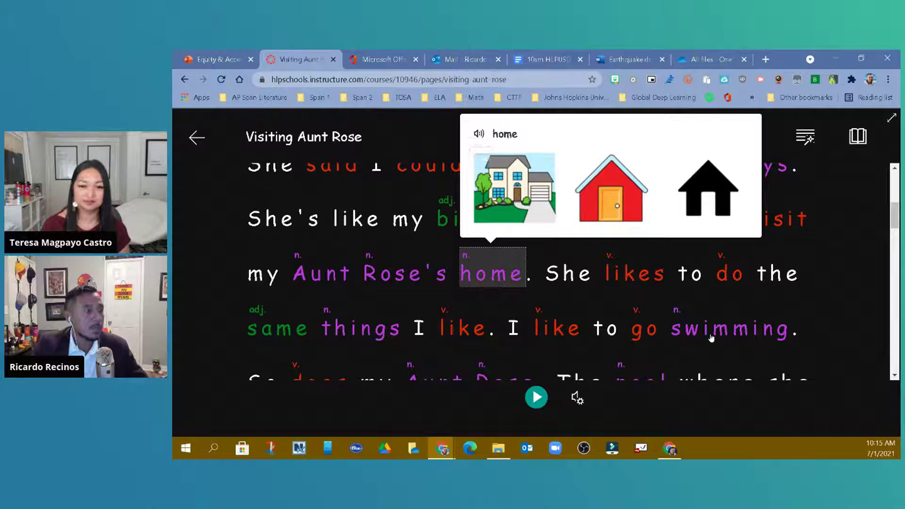
click(712, 338)
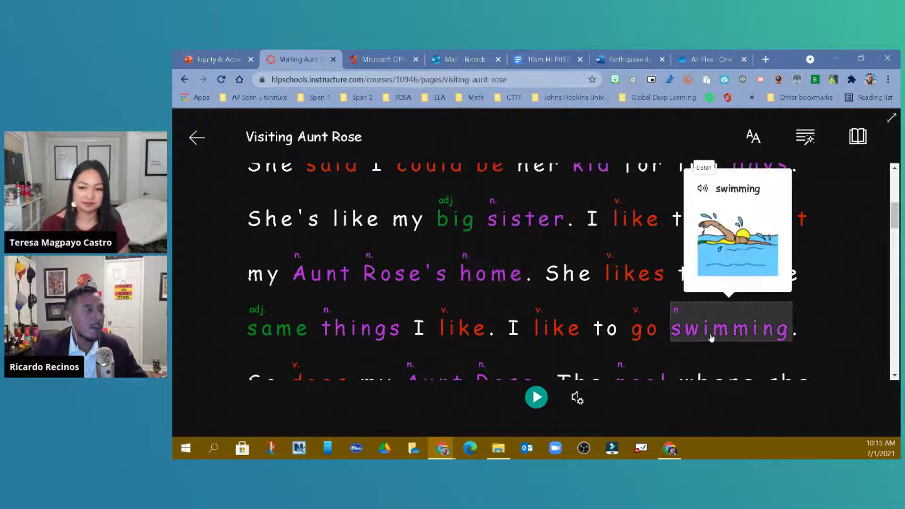
Set the Immersive Reader translation language for the passage to Spanish (Mexico)
click(859, 137)
scroll(792, 275, down, 1)
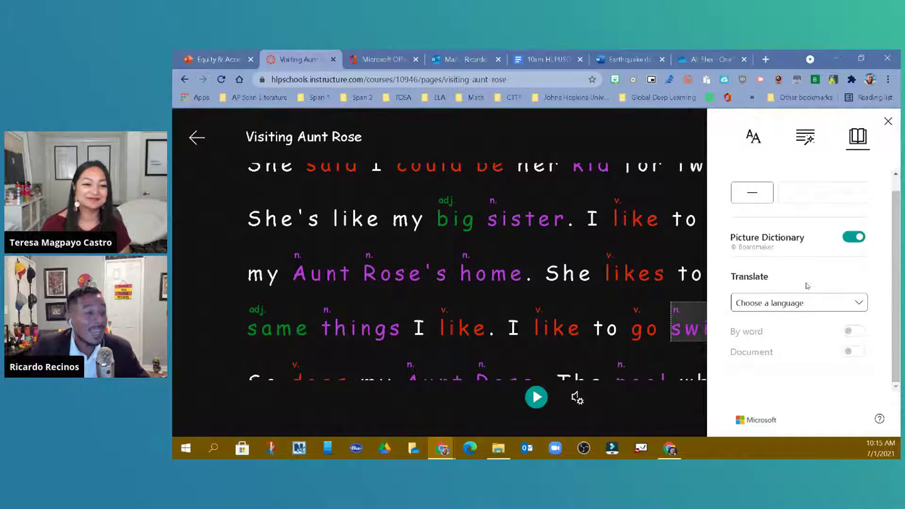
click(817, 308)
scroll(831, 349, down, 4)
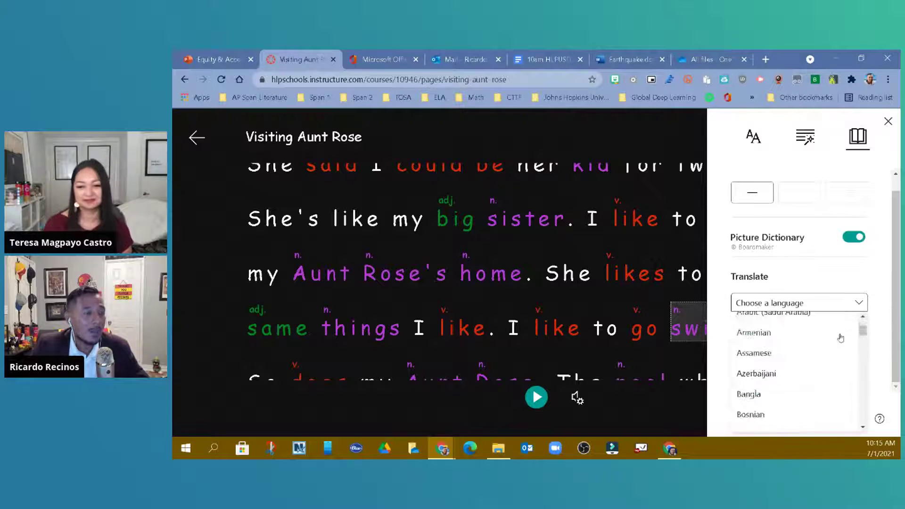
scroll(830, 348, down, 5)
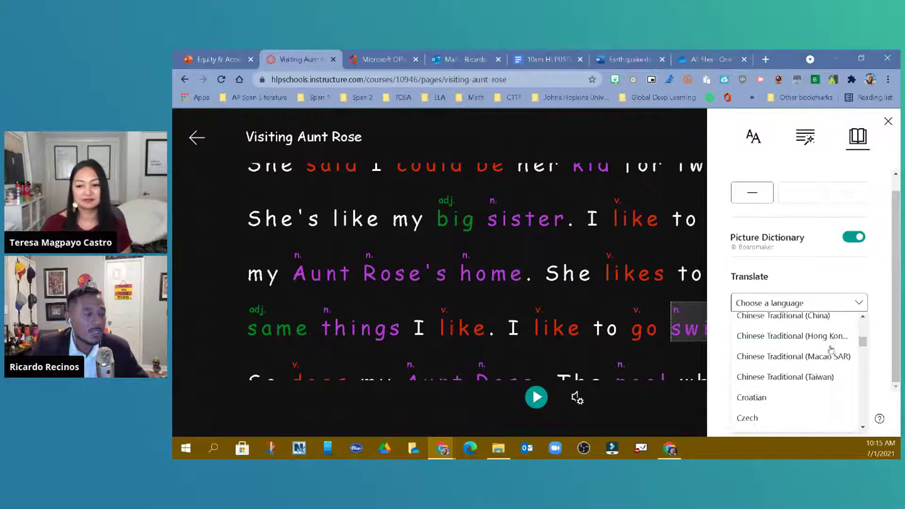
scroll(824, 351, down, 2)
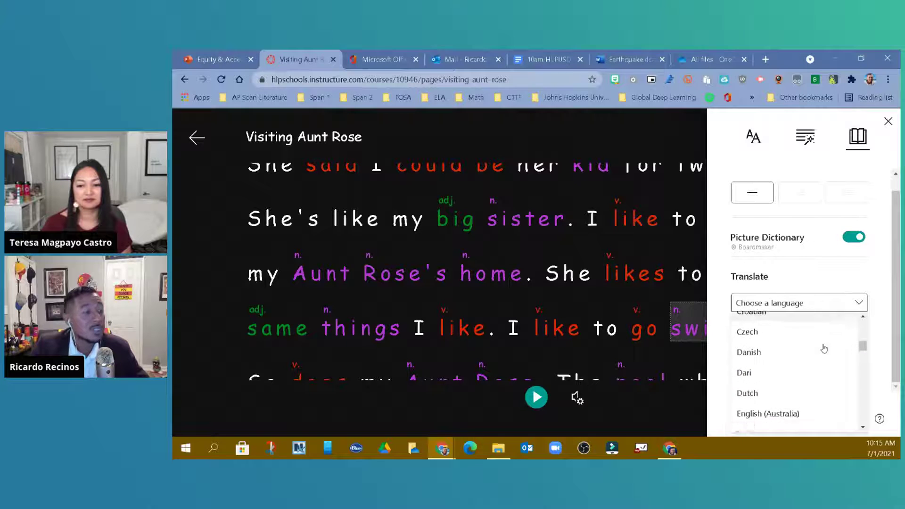
scroll(819, 367, down, 4)
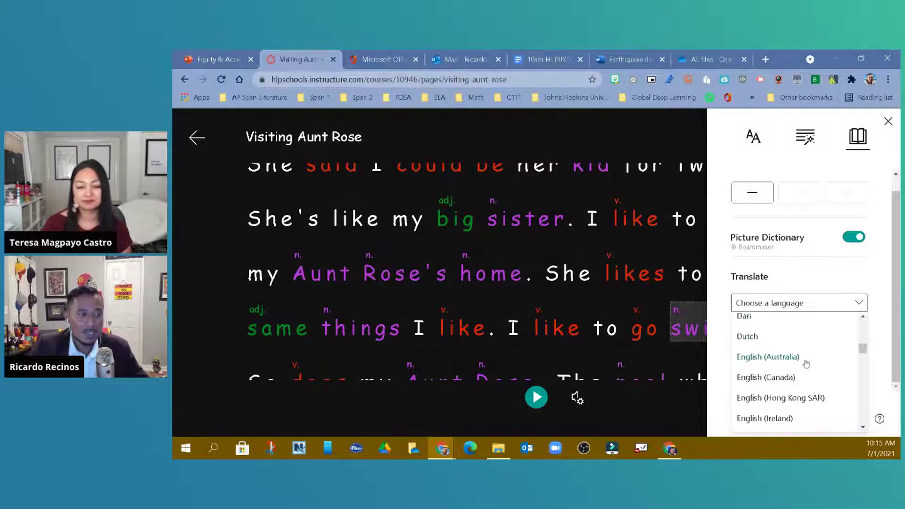
scroll(806, 365, down, 3)
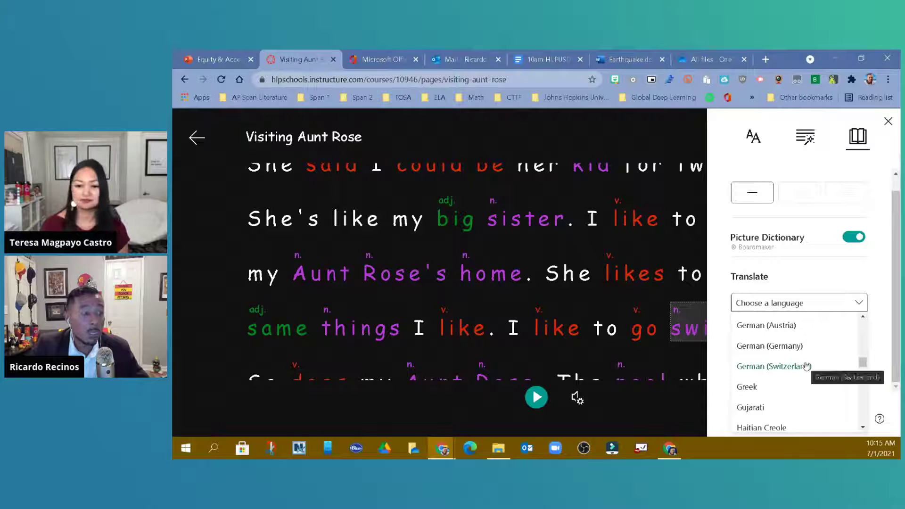
scroll(809, 369, down, 3)
scroll(810, 371, down, 2)
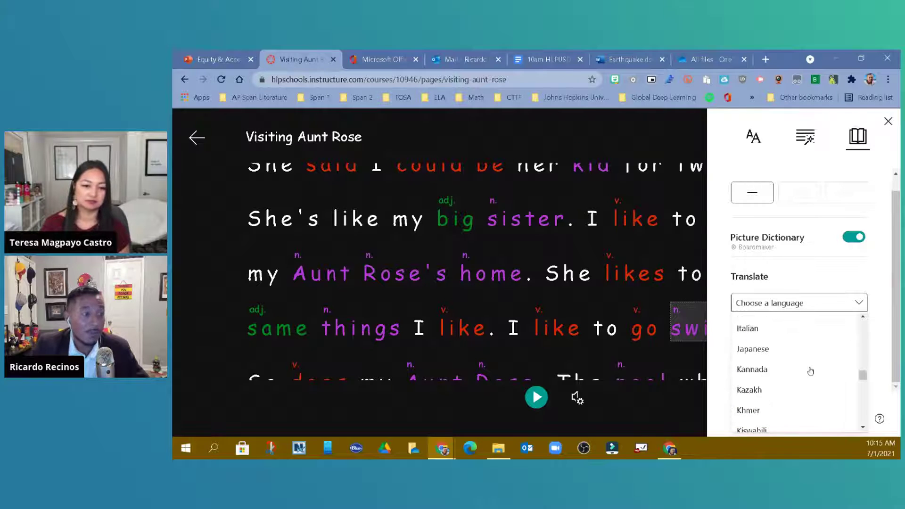
scroll(811, 371, down, 1)
scroll(813, 373, down, 3)
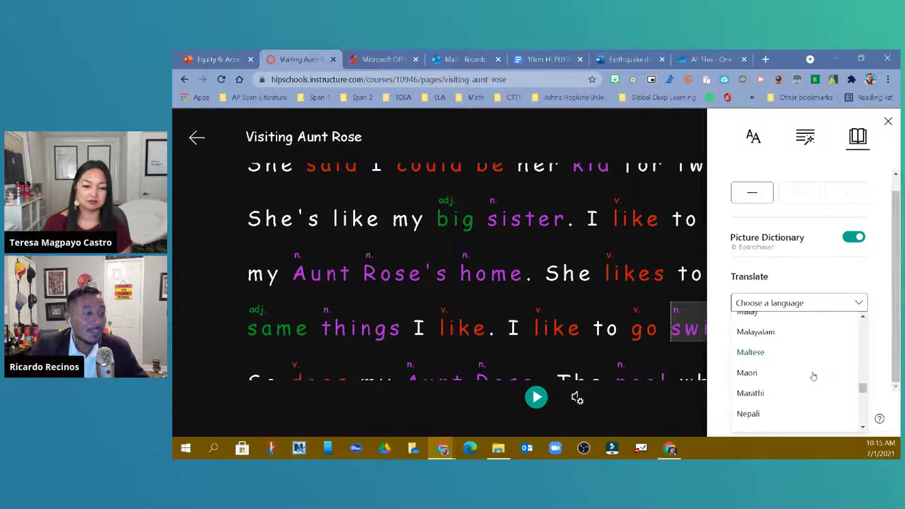
scroll(814, 376, down, 8)
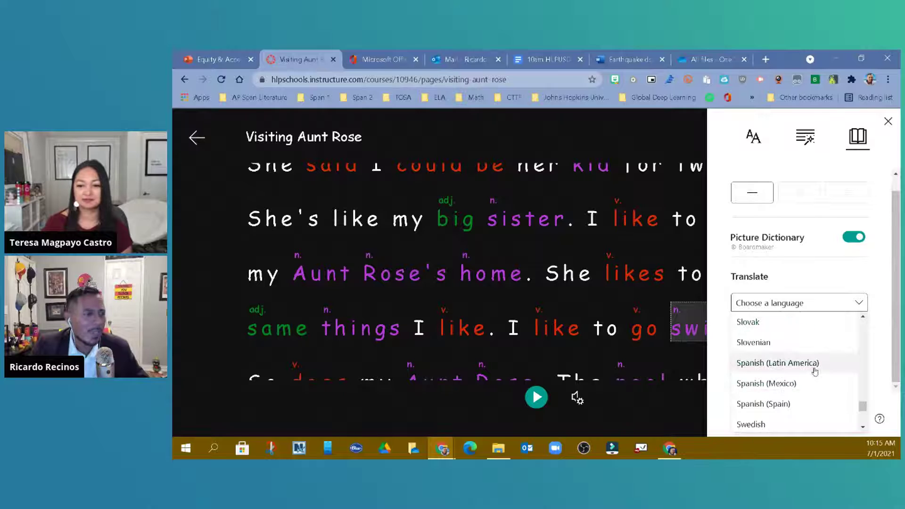
click(797, 386)
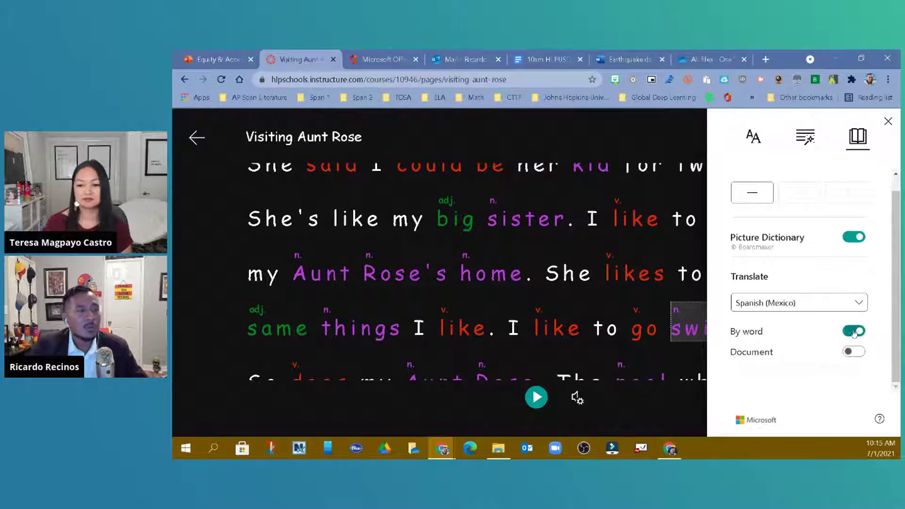
Turn on translation of the whole document and return to the beginning of the passage
click(859, 353)
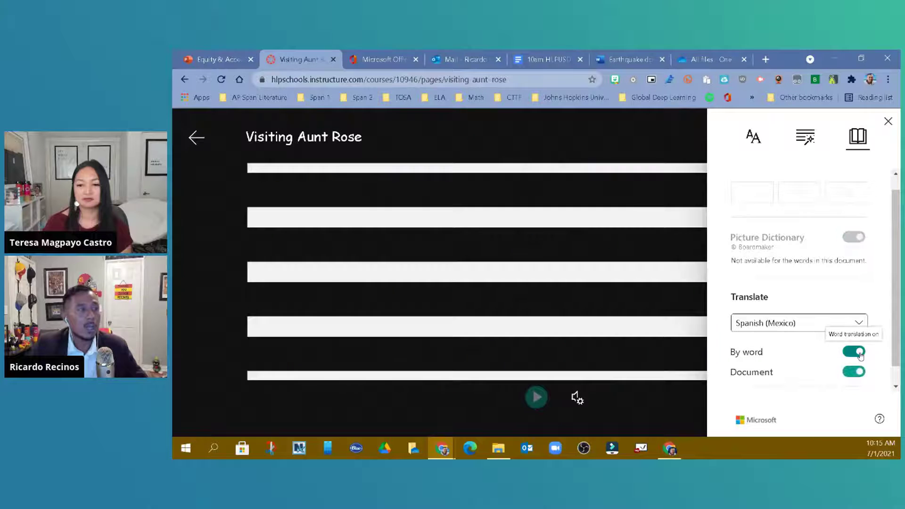
click(514, 276)
scroll(514, 278, up, 3)
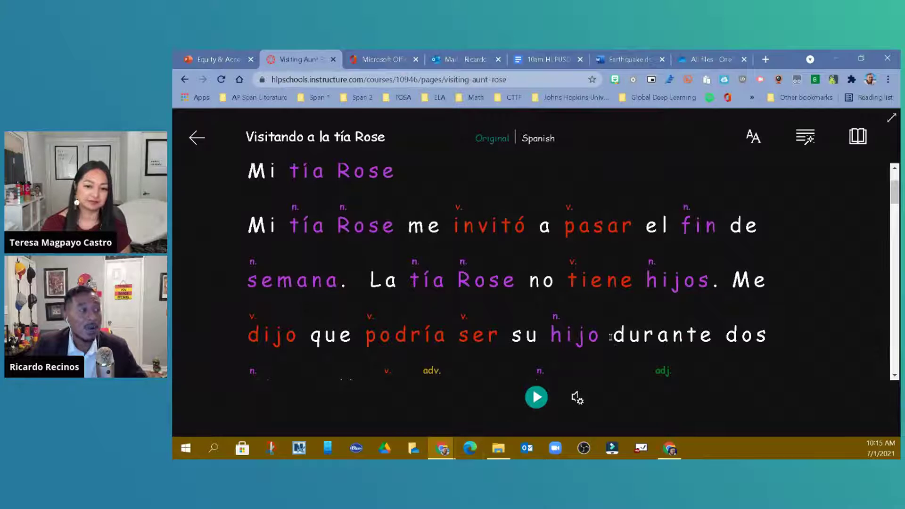
Switch the passage between the original and Spanish versions, ending on the original, and exit Immersive Reader
click(482, 145)
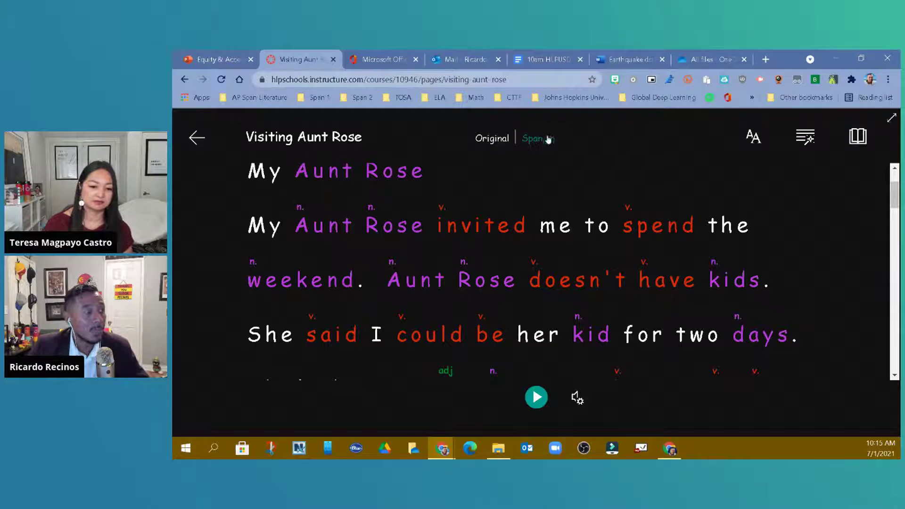
click(546, 139)
click(508, 142)
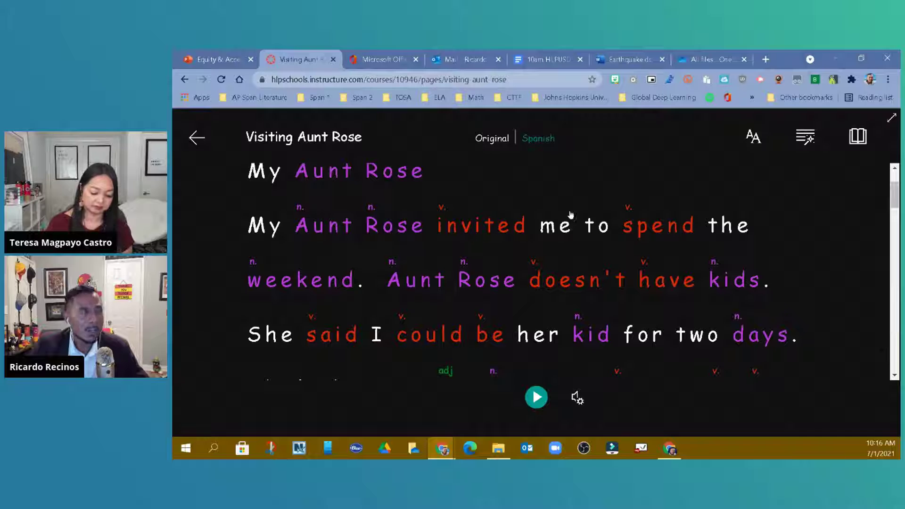
click(197, 137)
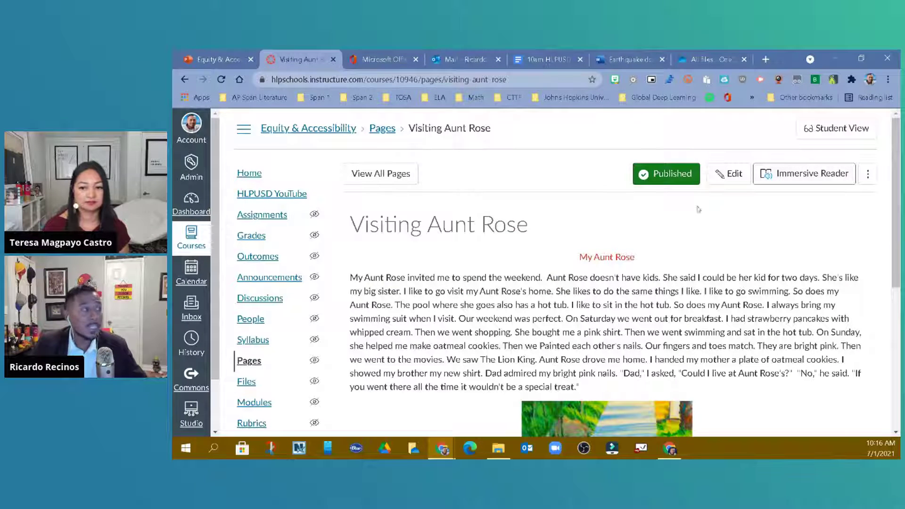
Open the Immersive Reader Test assignment and look through its embedded photosynthesis worksheet
click(269, 216)
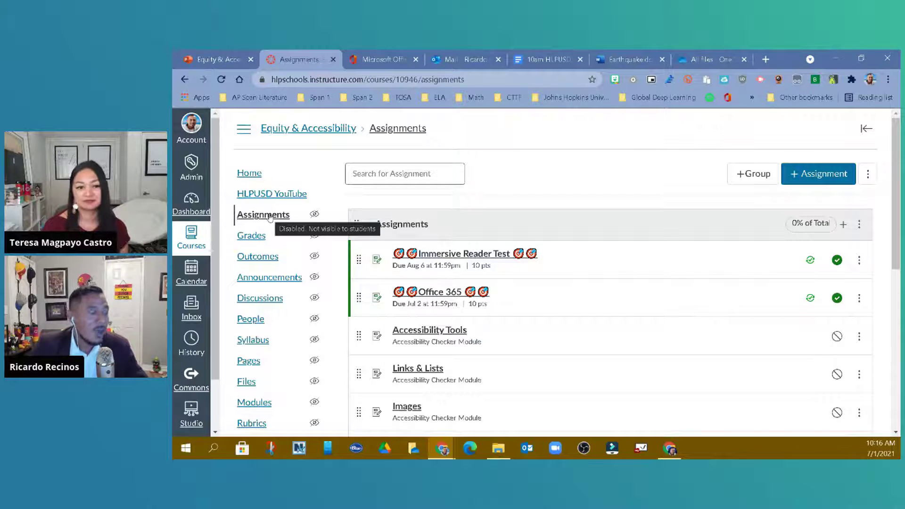
click(475, 257)
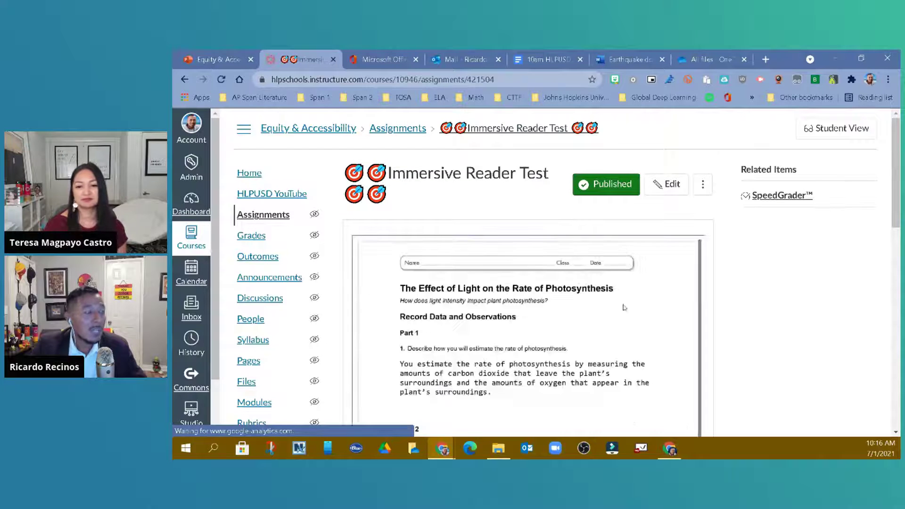
scroll(619, 338, down, 5)
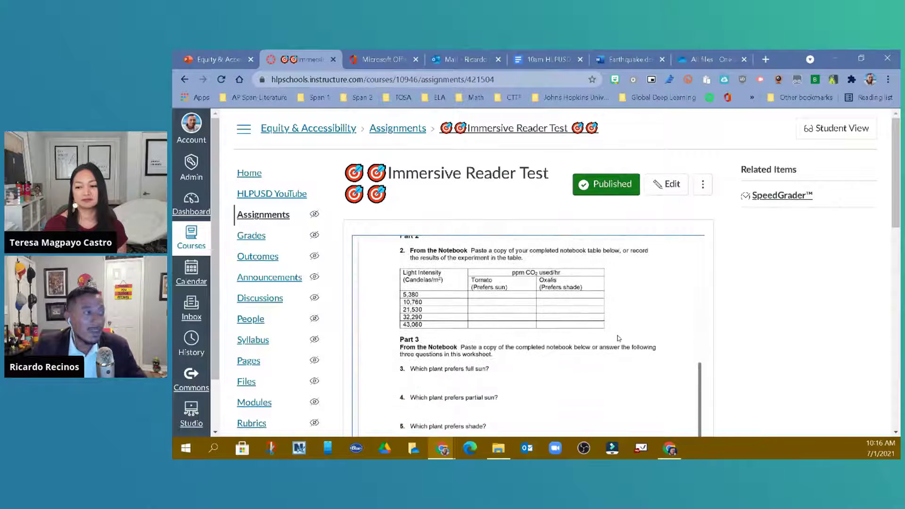
scroll(620, 337, down, 3)
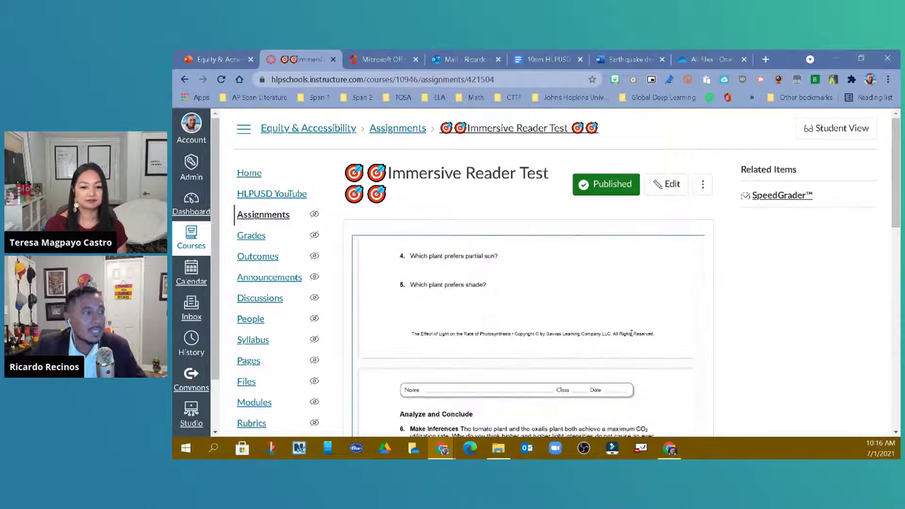
drag(894, 221, 896, 367)
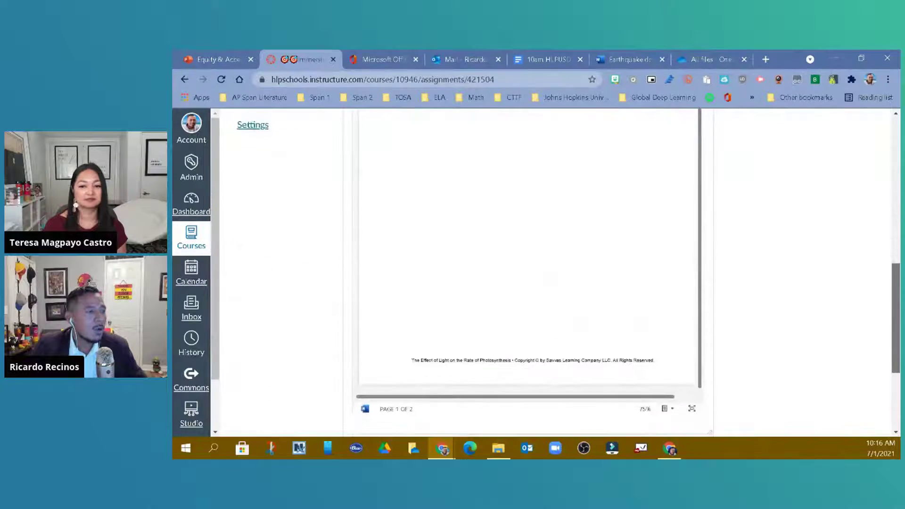
View the embedded photosynthesis worksheet in Word in its own tab, and return to the top of the Canvas assignment
click(692, 403)
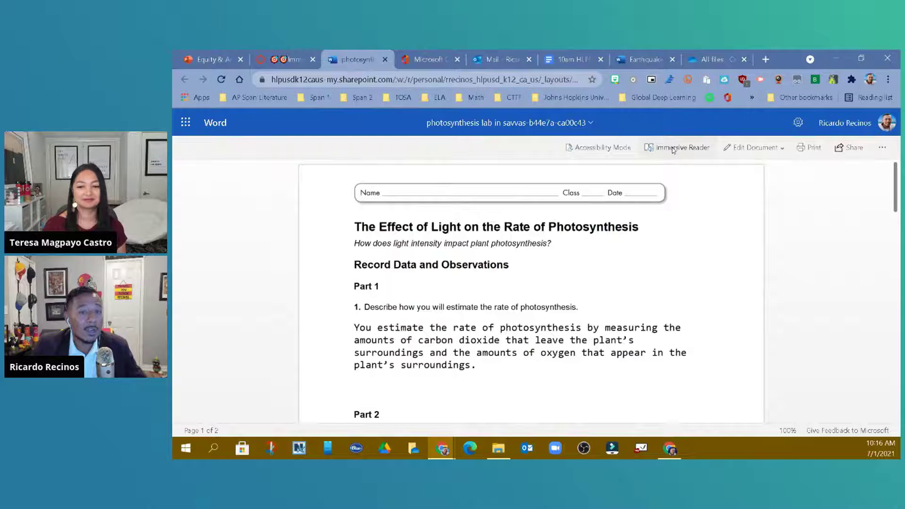
click(385, 59)
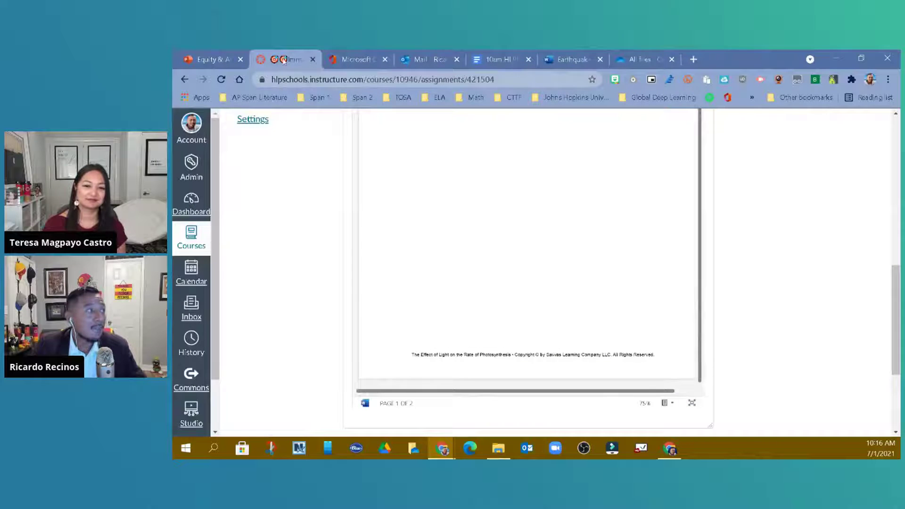
scroll(283, 245, up, 8)
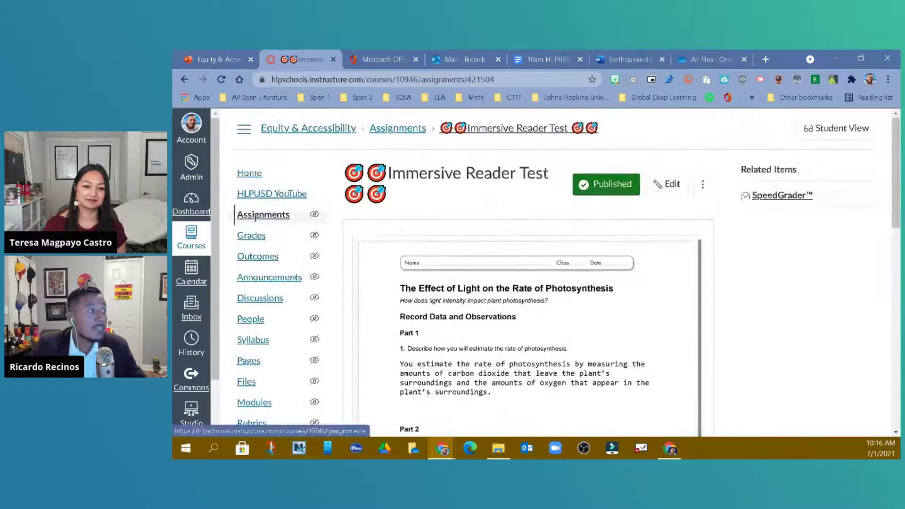
Open the Office 365 assignment and start editing its embedded Word document within the page
click(255, 216)
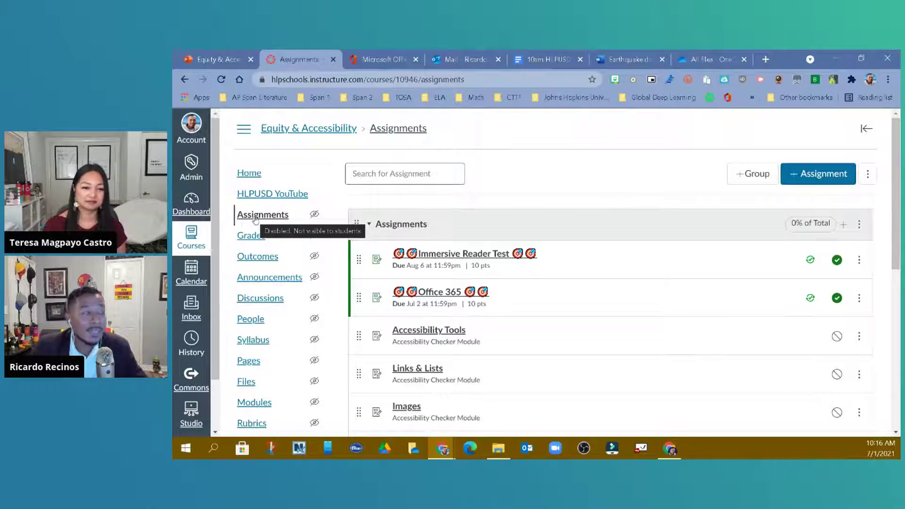
click(443, 295)
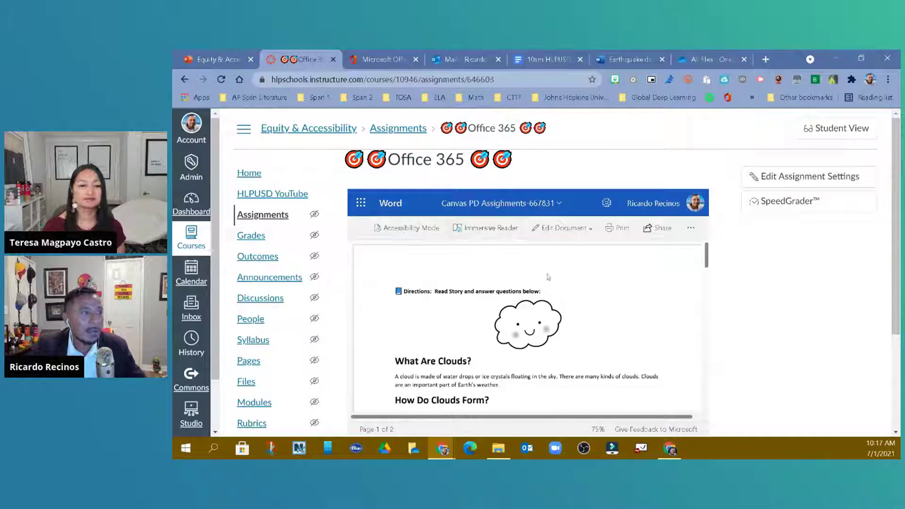
click(590, 232)
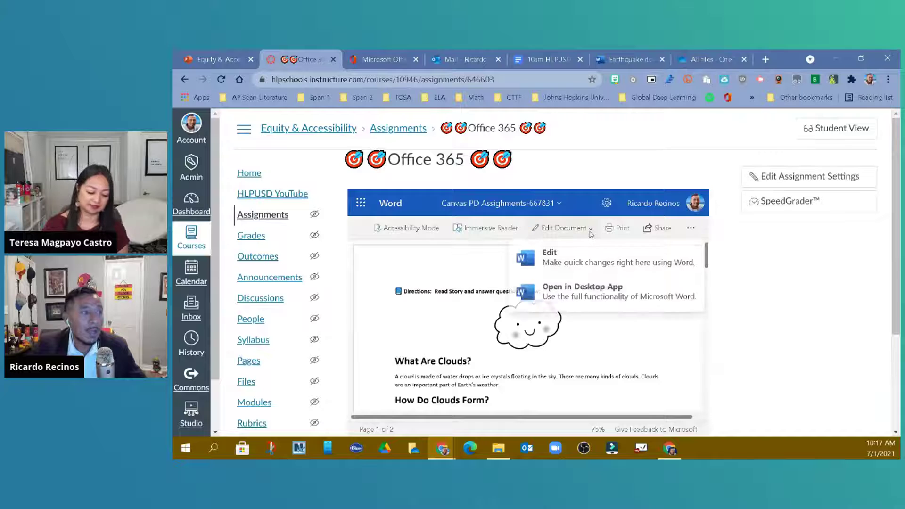
click(590, 264)
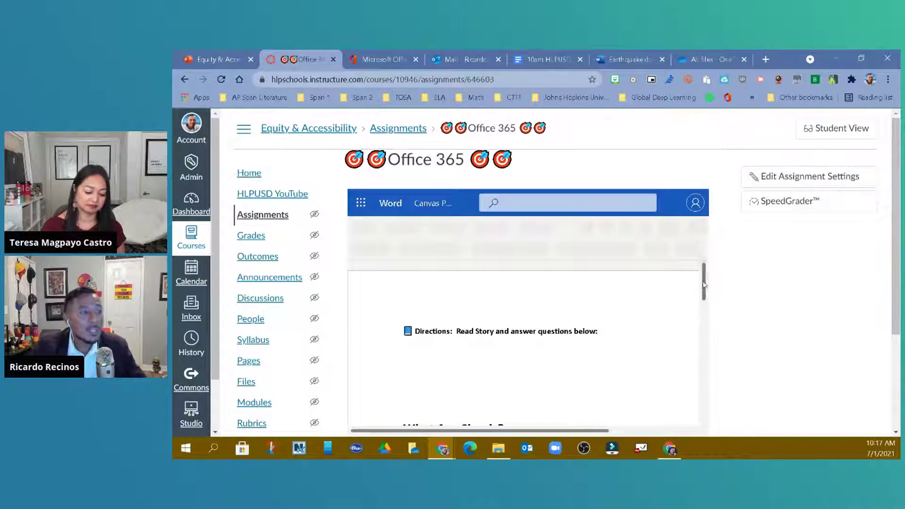
Enter "blue" as the answer to question 1, "What do drops of water turn into?", in the embedded document
drag(702, 300, 703, 383)
click(558, 325)
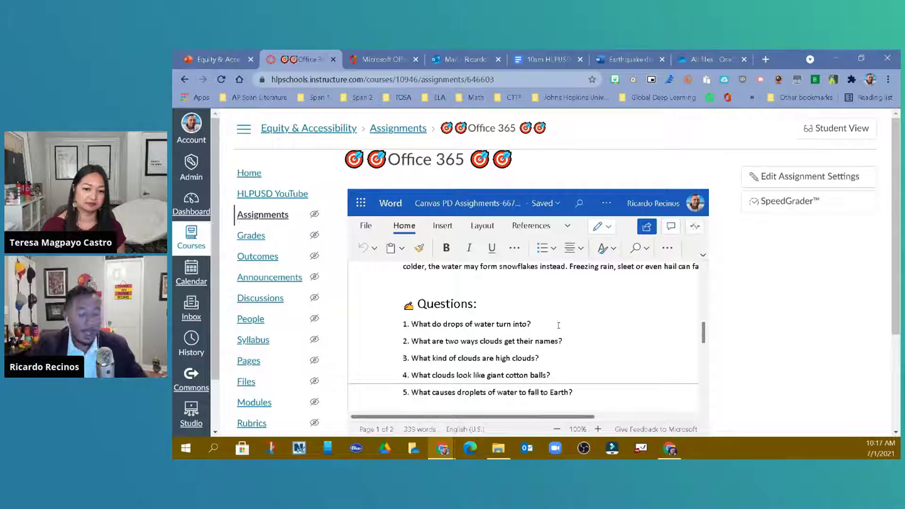
text(blue)
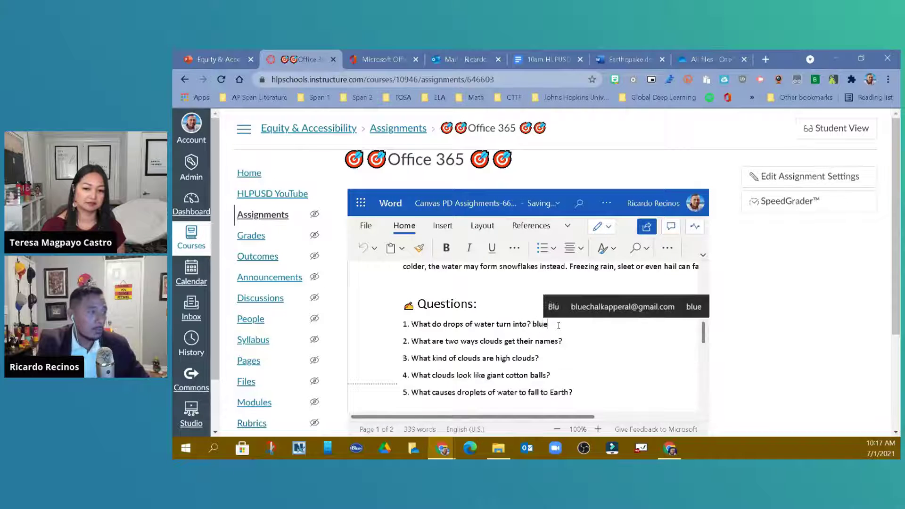
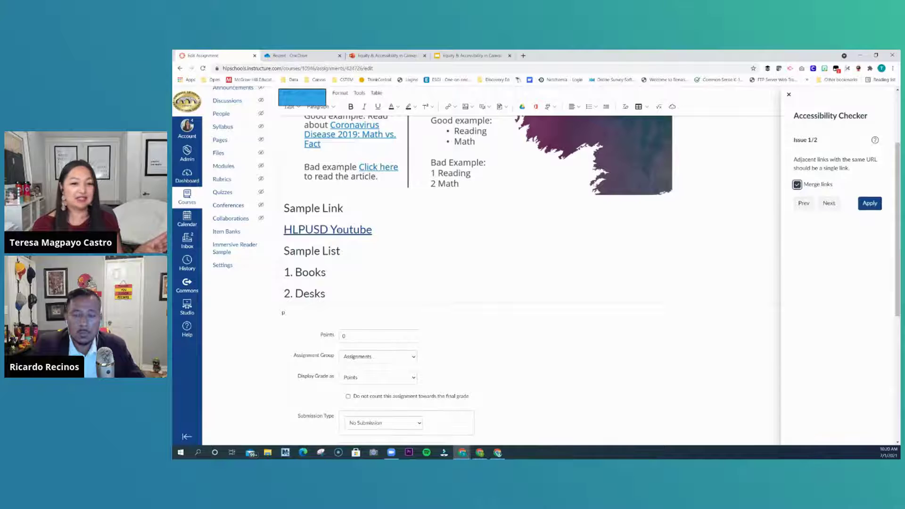
Apply the Accessibility Checker's merge-links fix and preview its Format as a list fix on the sample list without applying it
click(864, 205)
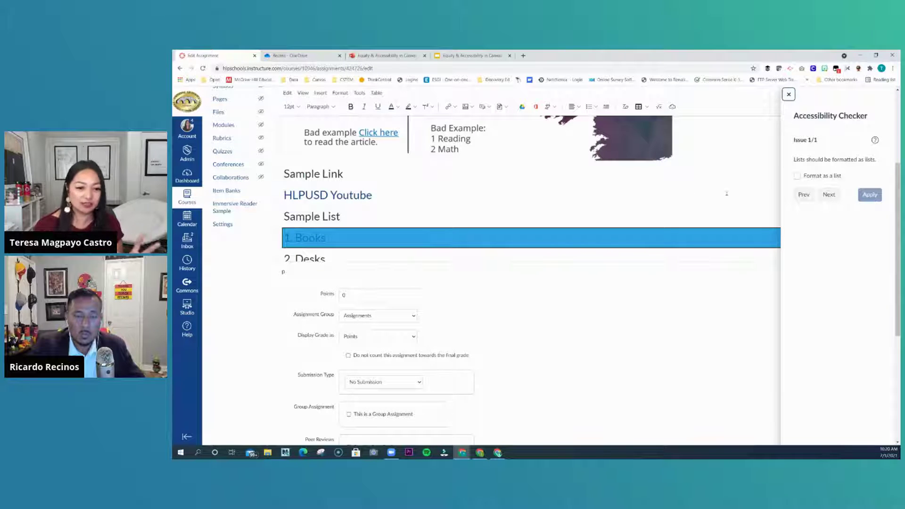
click(798, 176)
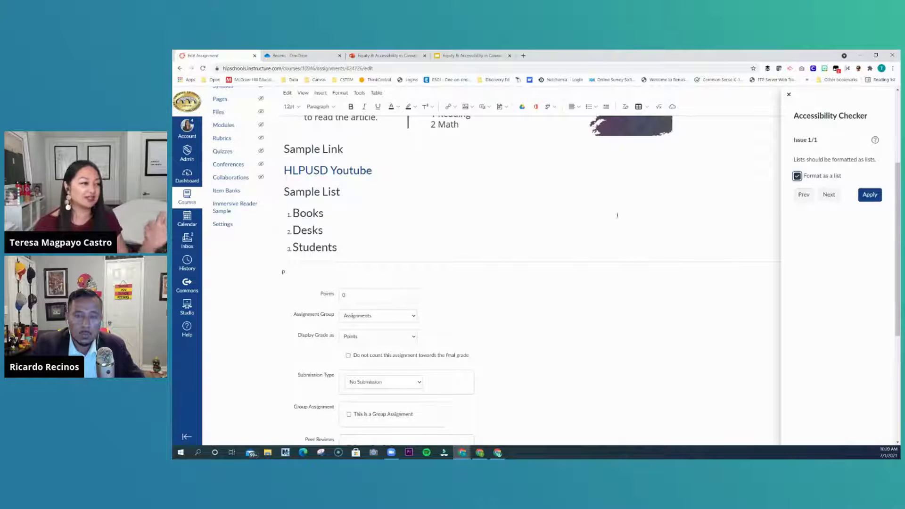
click(797, 175)
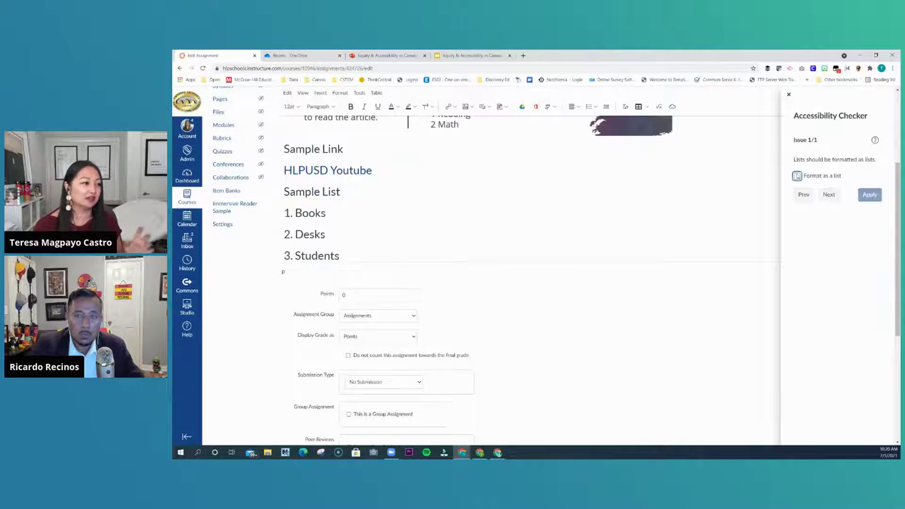
Close the Accessibility Checker and save the Links & Lists assignment
click(789, 95)
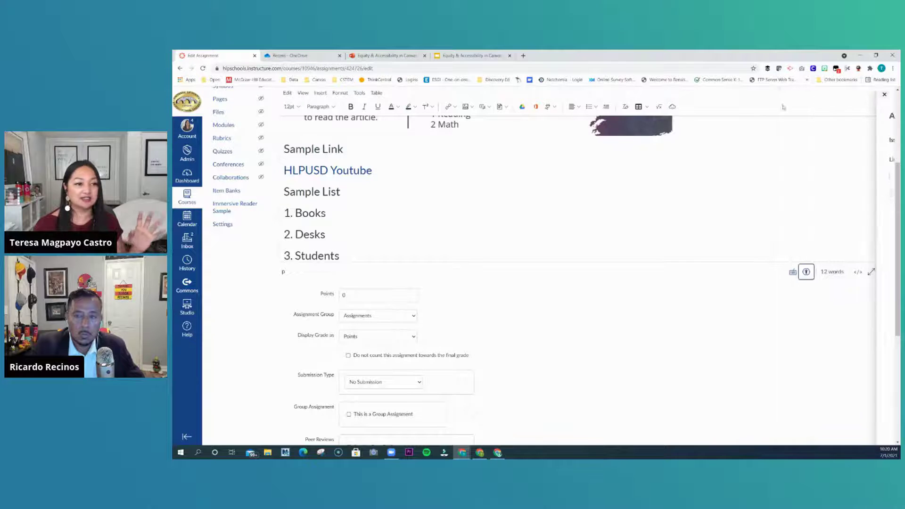
scroll(743, 321, down, 5)
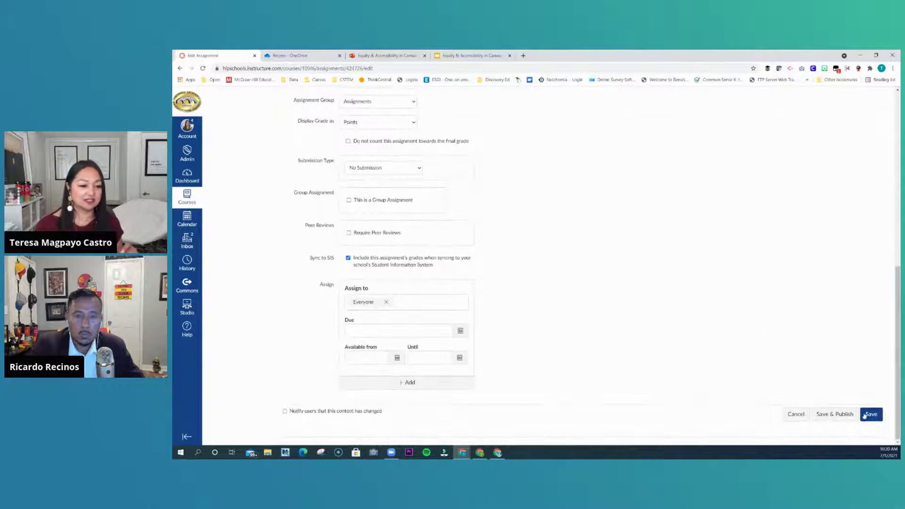
click(866, 415)
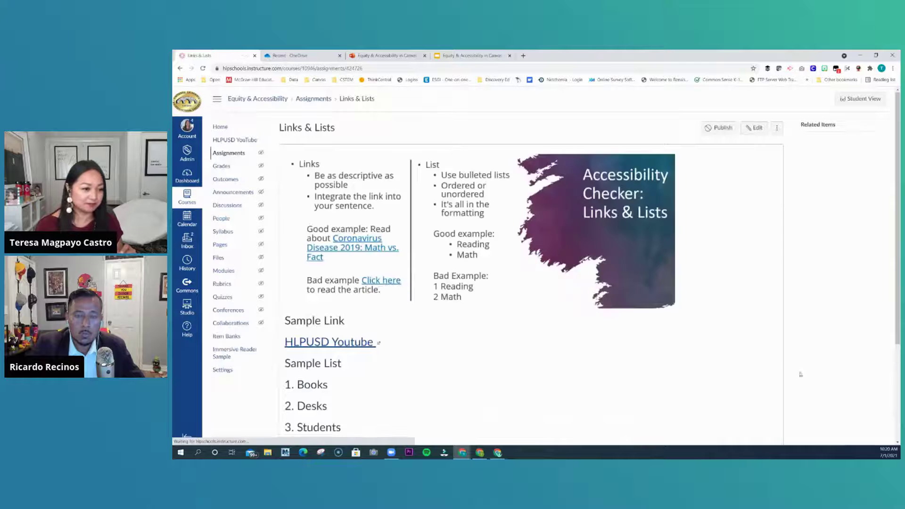
Go on to the Images assignment and review its good and bad alt-text examples
scroll(801, 401, down, 3)
click(768, 425)
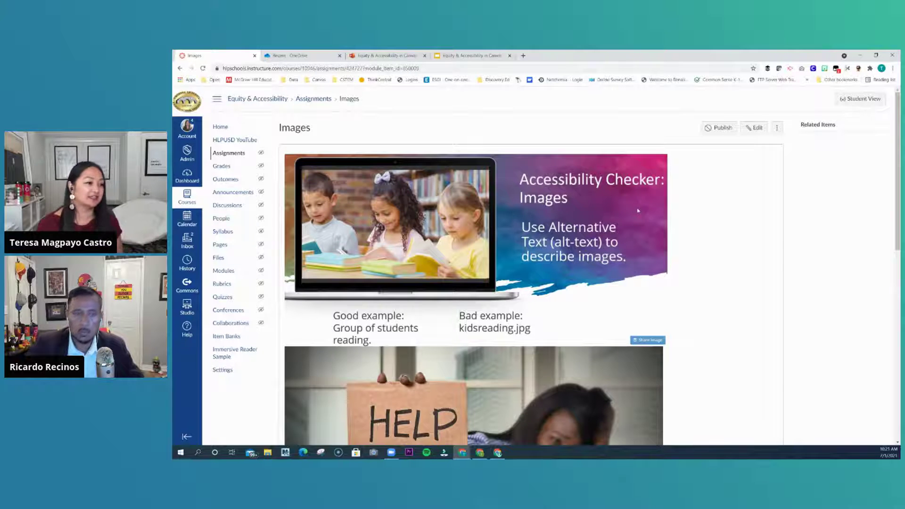
scroll(559, 247, down, 3)
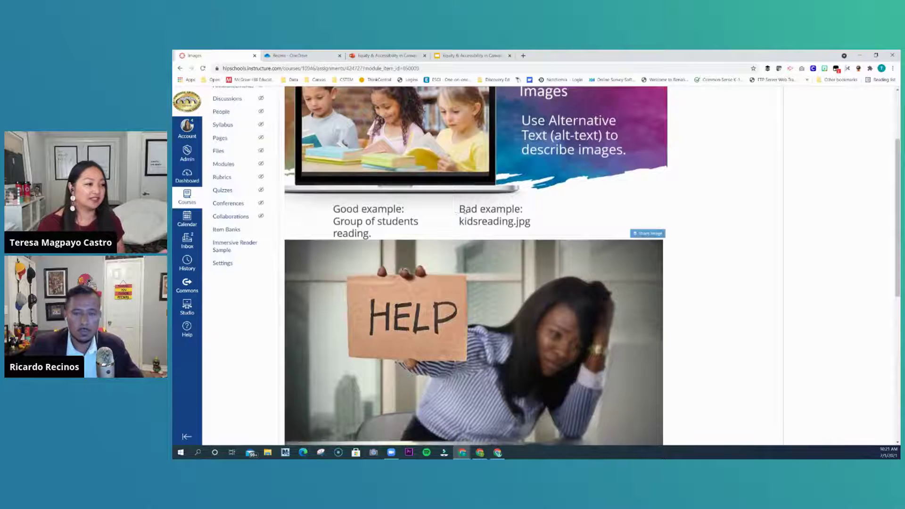
scroll(471, 217, up, 2)
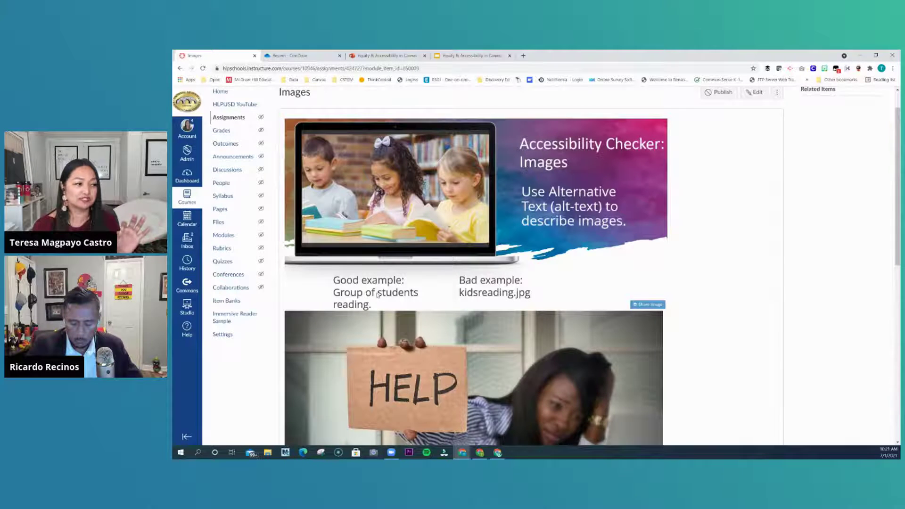
scroll(377, 294, up, 1)
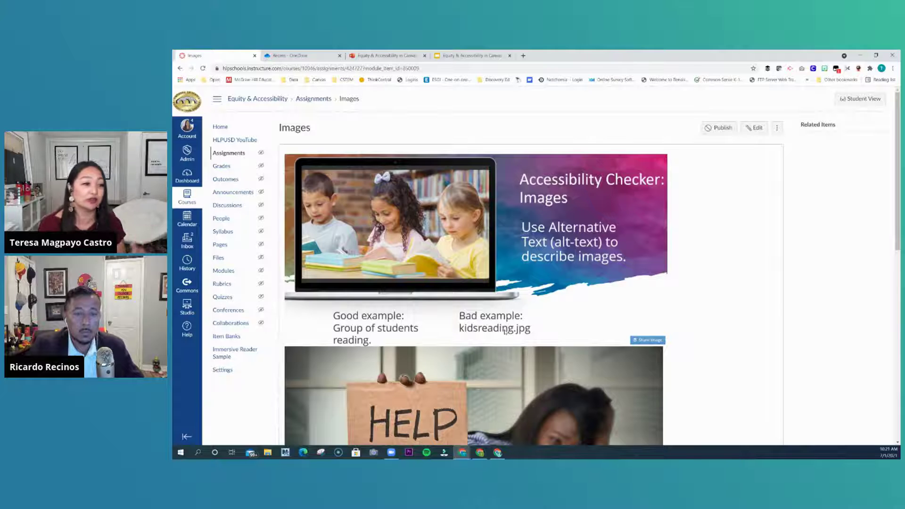
Start editing the Images assignment, enlarge its content area downward, and look through the sample images down to the weekday circles
click(755, 128)
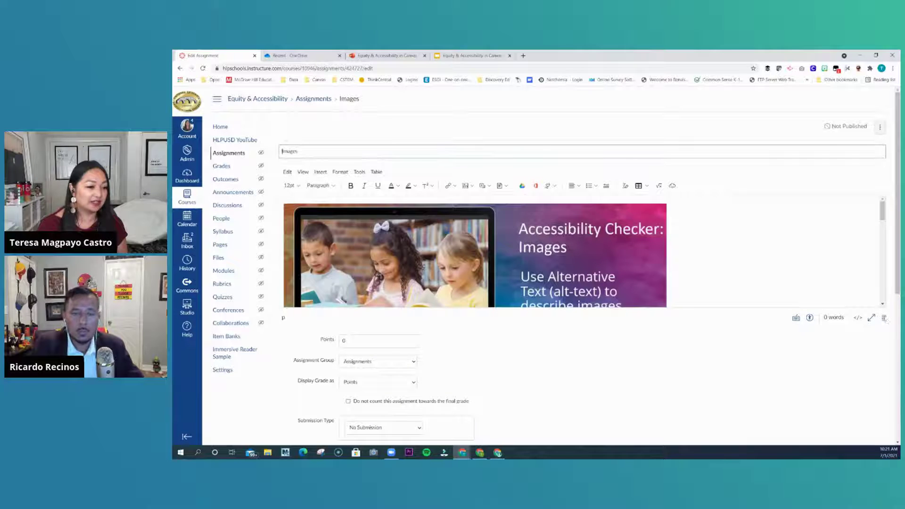
drag(884, 318, 883, 437)
scroll(658, 300, down, 5)
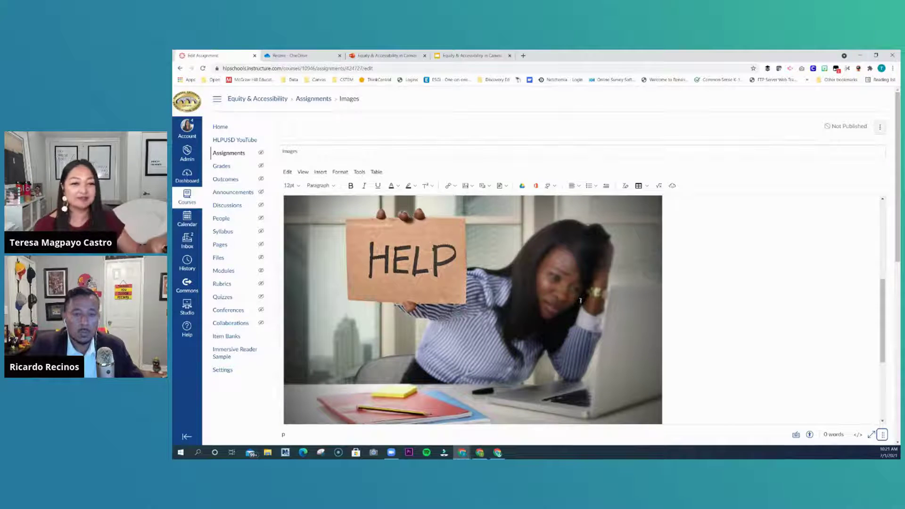
scroll(581, 300, down, 3)
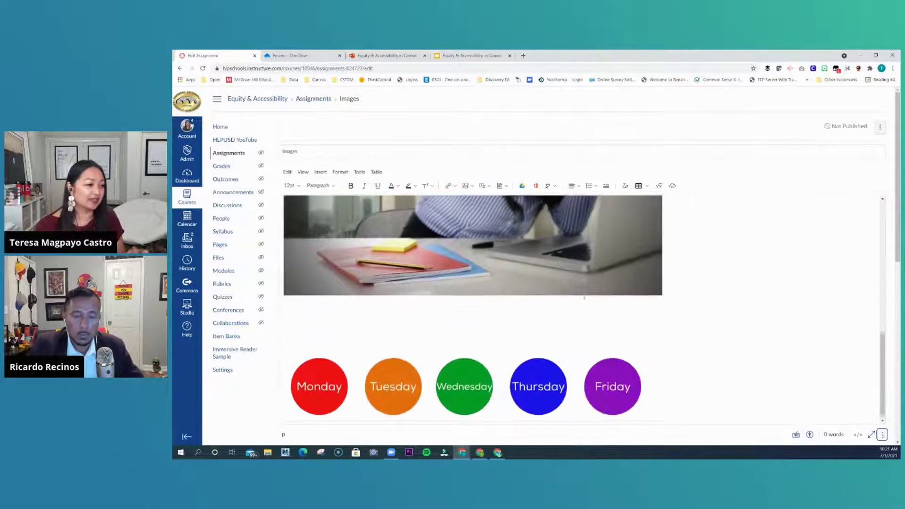
scroll(585, 298, up, 1)
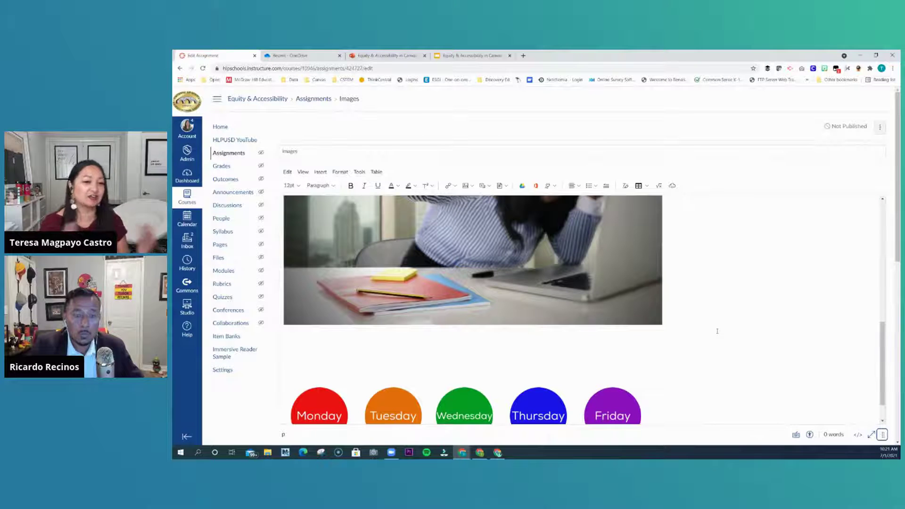
scroll(818, 382, down, 4)
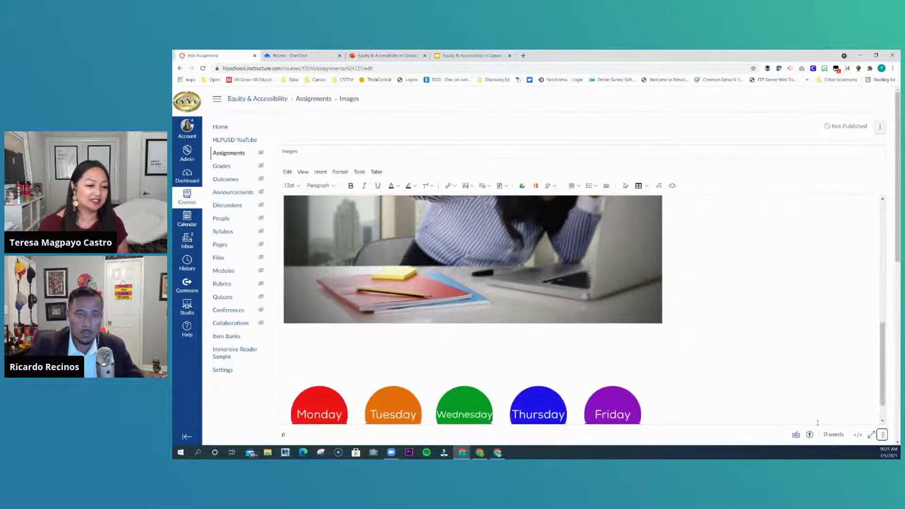
Run the Accessibility Checker on the Images assignment and mark the first flagged image as decorative without applying it
click(810, 400)
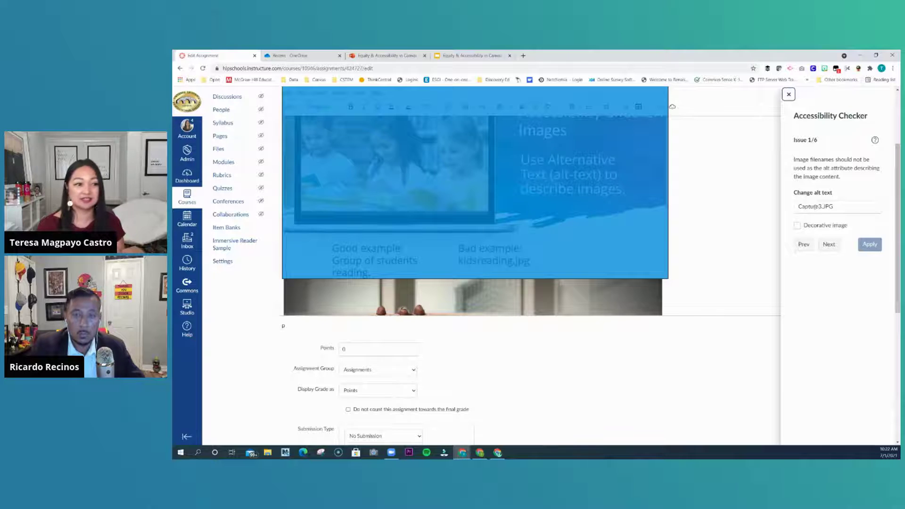
double_click(815, 206)
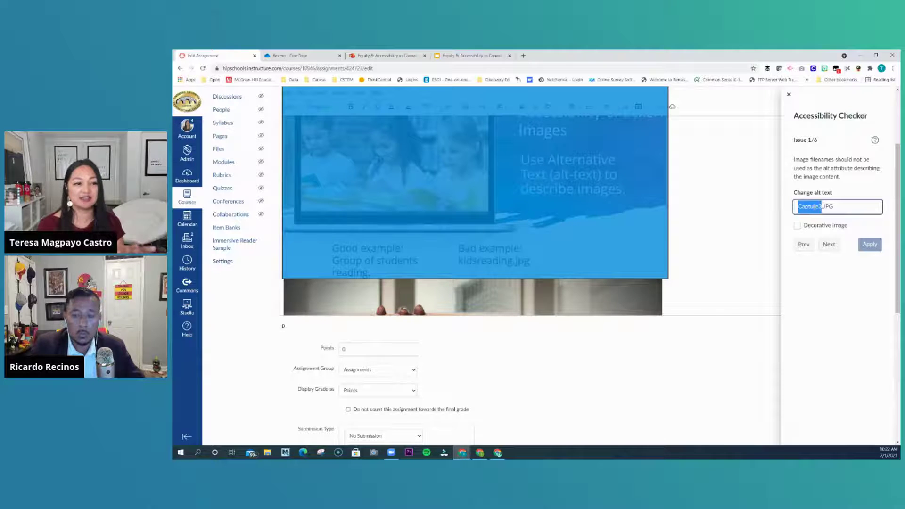
click(797, 227)
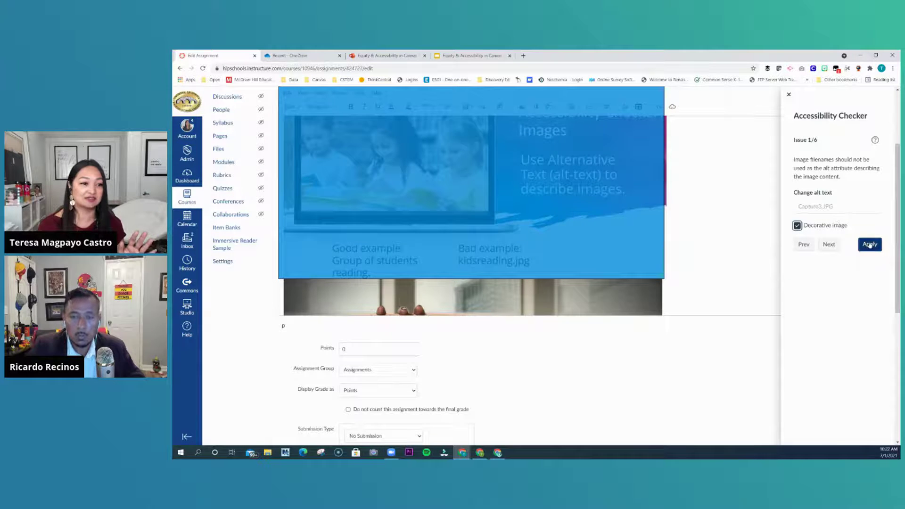
Skip to the next issue and apply "Teacher asking fore help" as alt text for the image of the woman holding the HELP sign
click(830, 245)
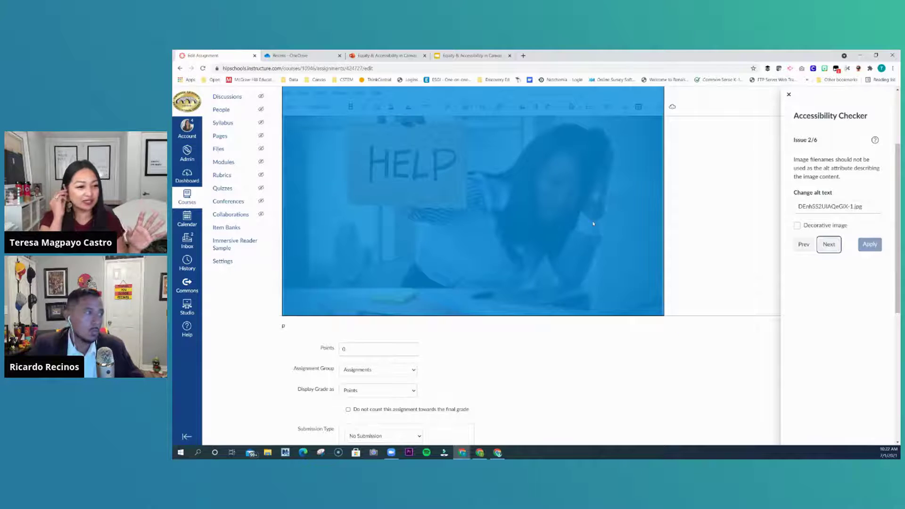
double_click(810, 208)
text(Teacher ask)
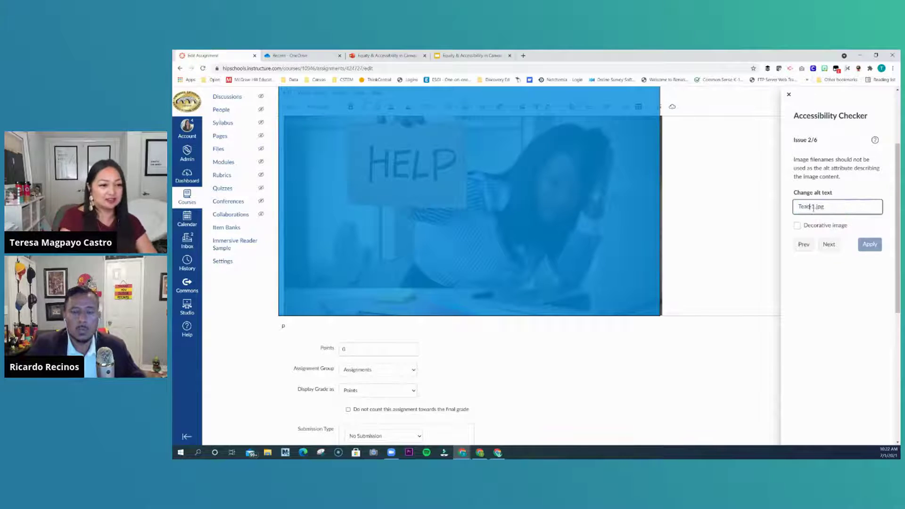
text(ing fore hew)
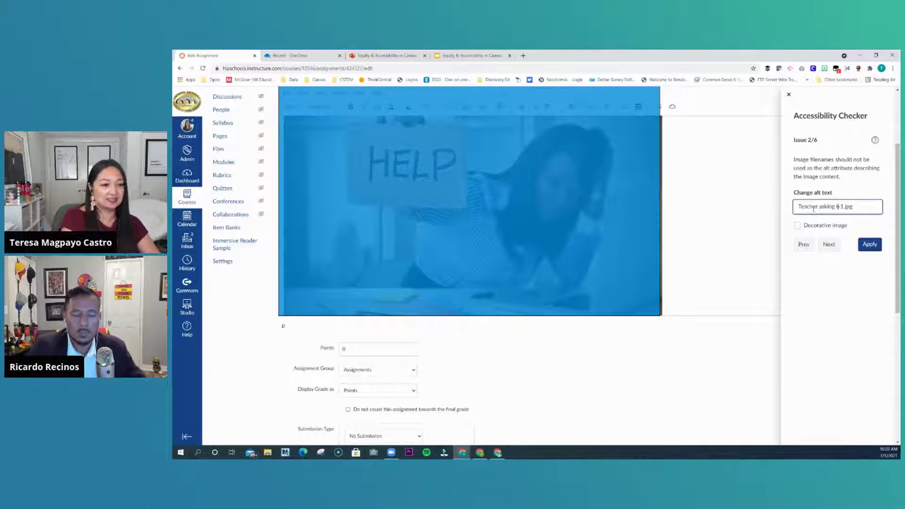
key(BackSpace)
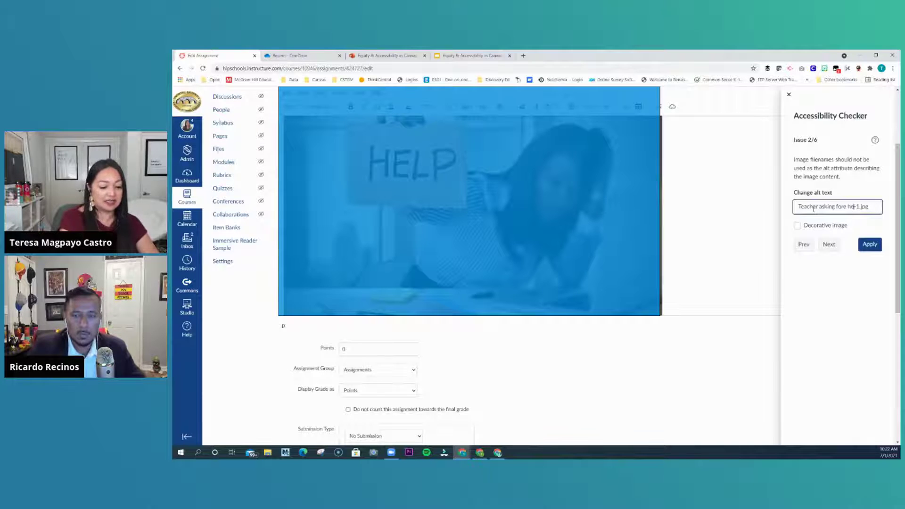
text(lp)
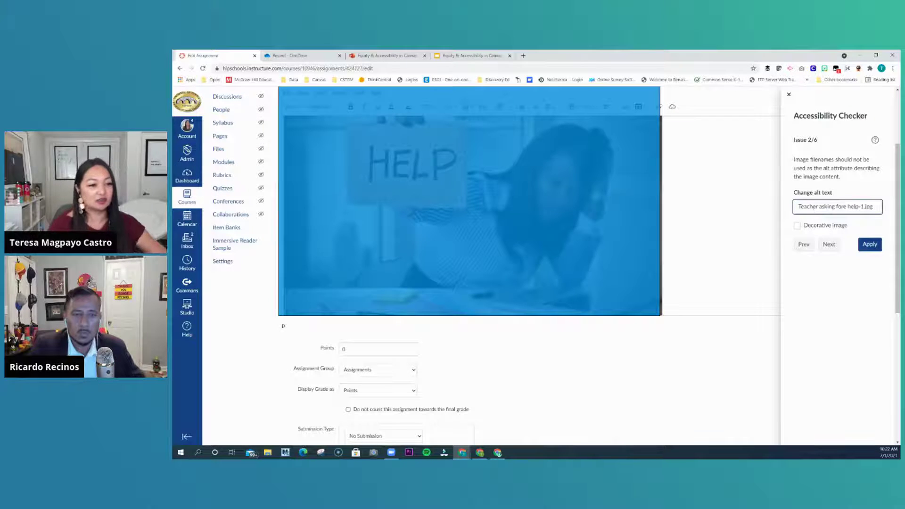
click(879, 206)
key(BackSpace)
key(BackSpace)
key(BackSpace)
key(BackSpace)
key(BackSpace)
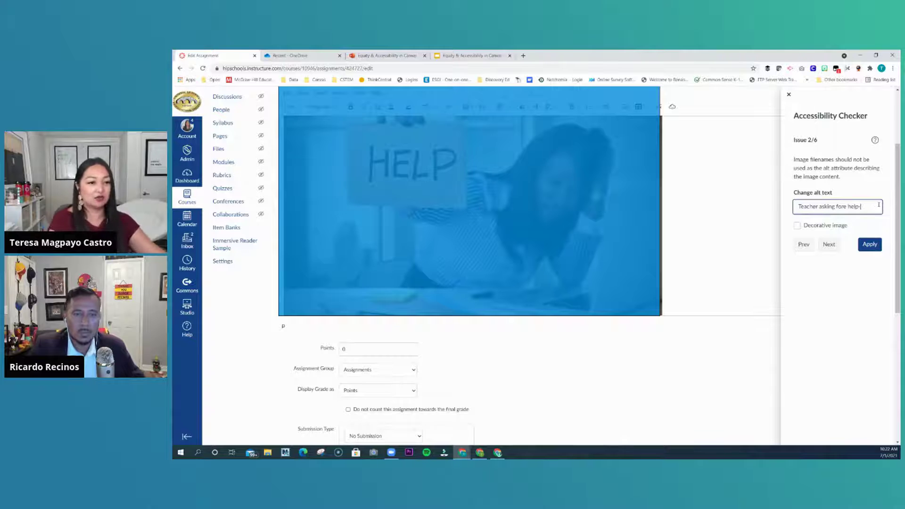
click(869, 244)
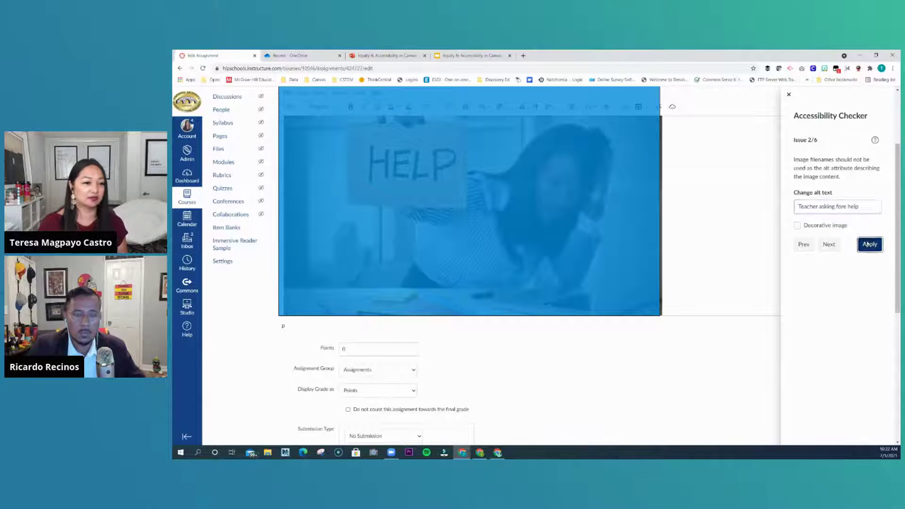
Replace the file name in the Tuesday circle's alt text with "Tuesday" and apply the fix
scroll(468, 204, up, 2)
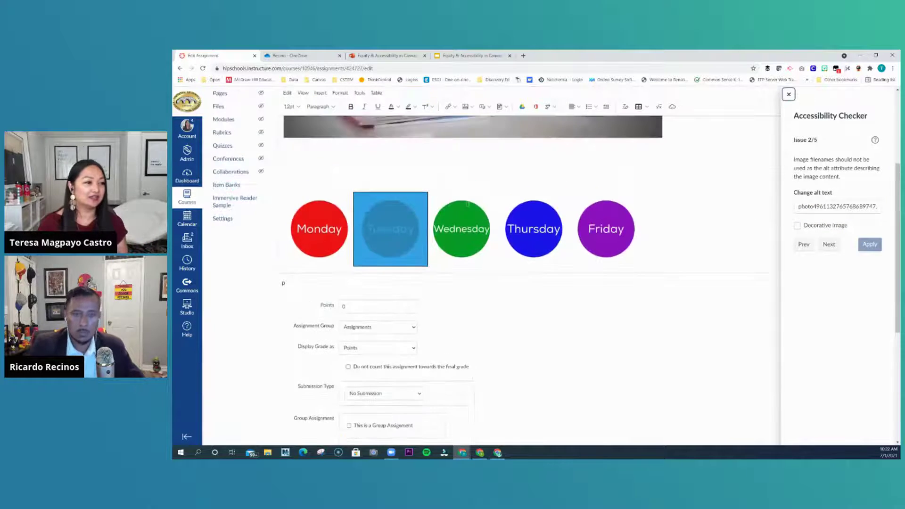
triple_click(809, 208)
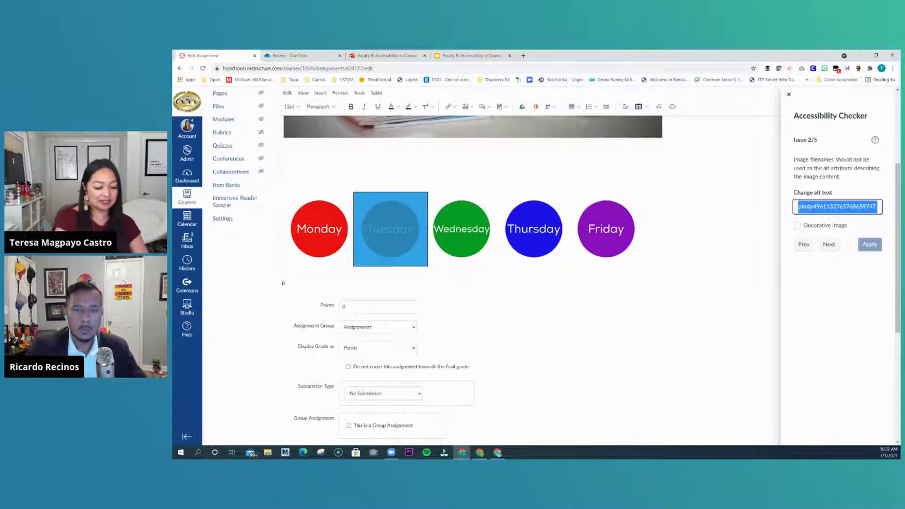
text(Tuesday)
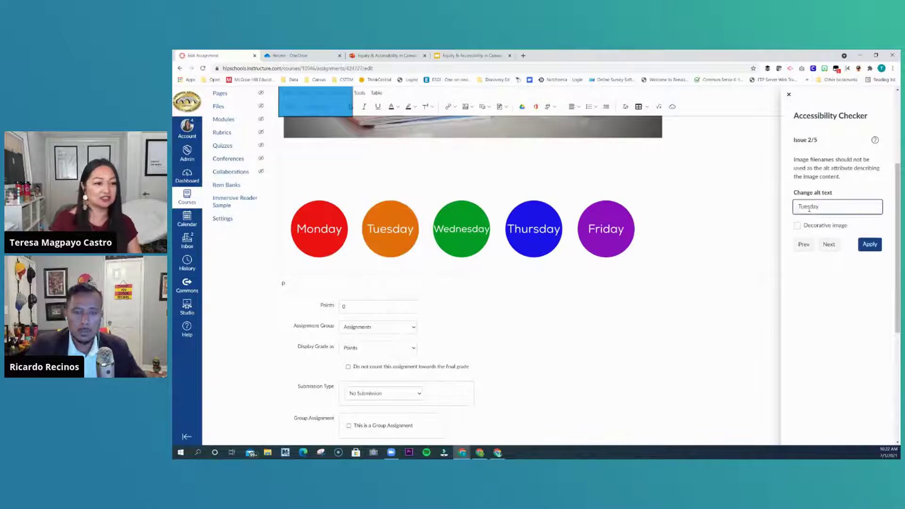
click(870, 244)
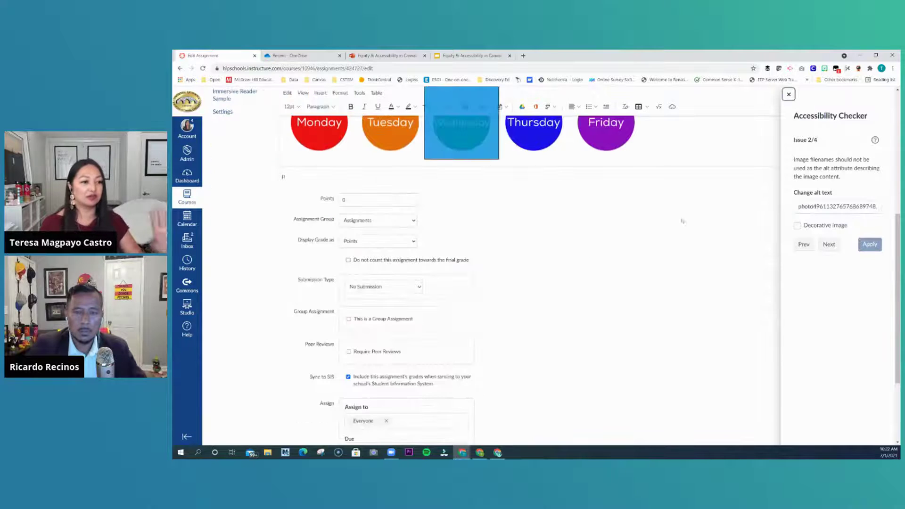
Close the Accessibility Checker with the remaining issues unfixed and save the Images assignment
scroll(744, 289, down, 2)
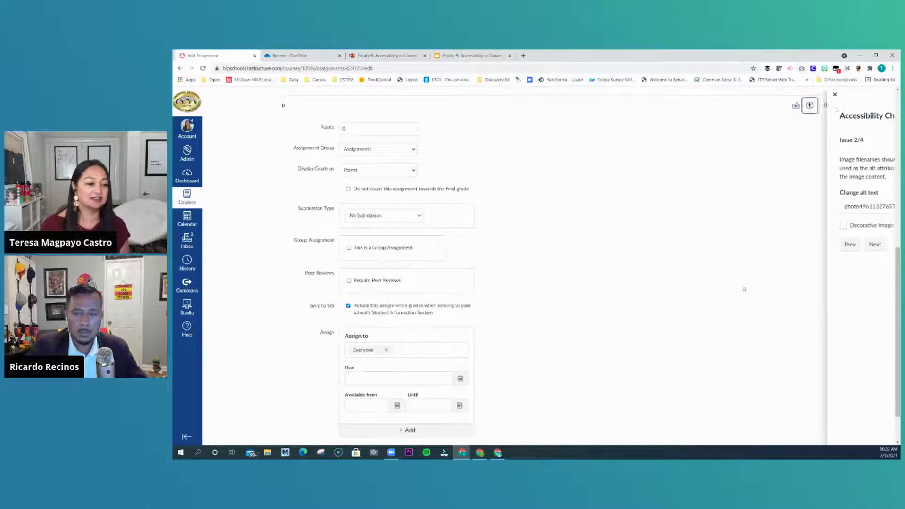
scroll(744, 289, down, 2)
click(865, 414)
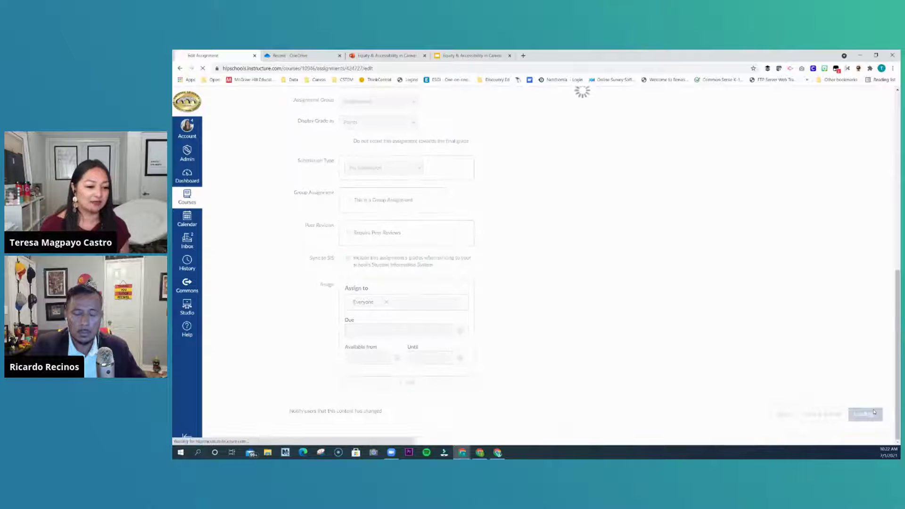
Go on to the Structure assignment and review its heading-level guide and the Shark Lagoon sample
scroll(811, 415, down, 6)
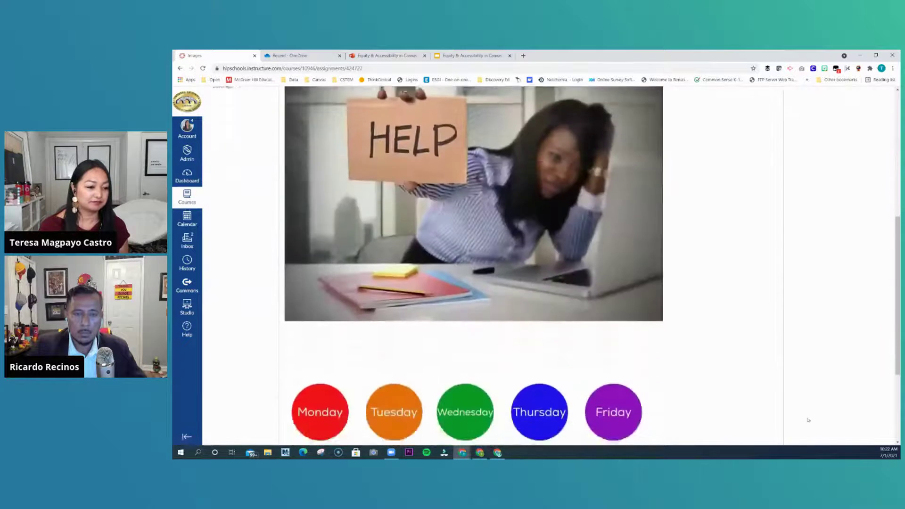
scroll(809, 421, down, 3)
click(768, 425)
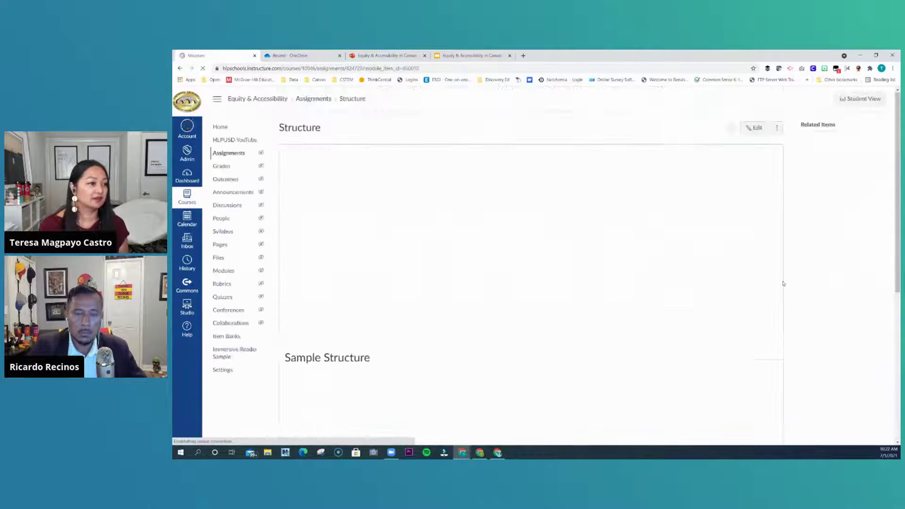
scroll(652, 291, down, 1)
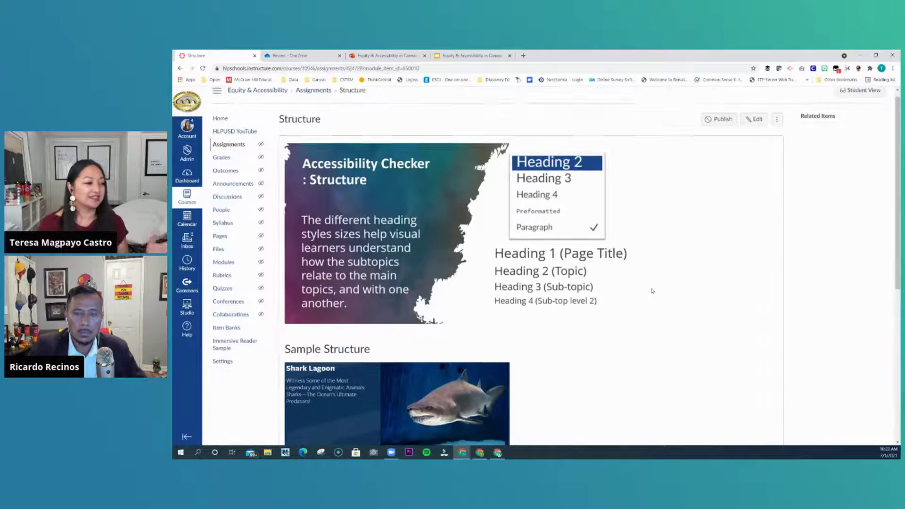
scroll(653, 291, down, 3)
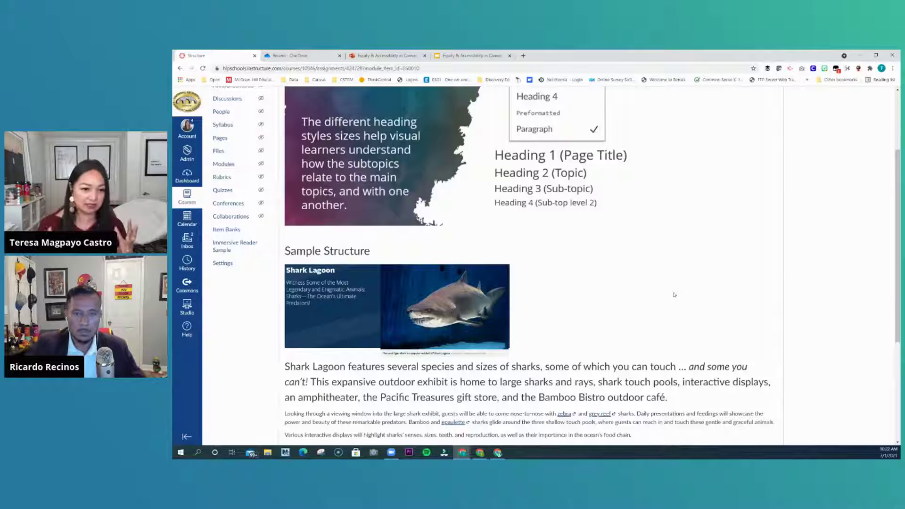
scroll(675, 294, up, 3)
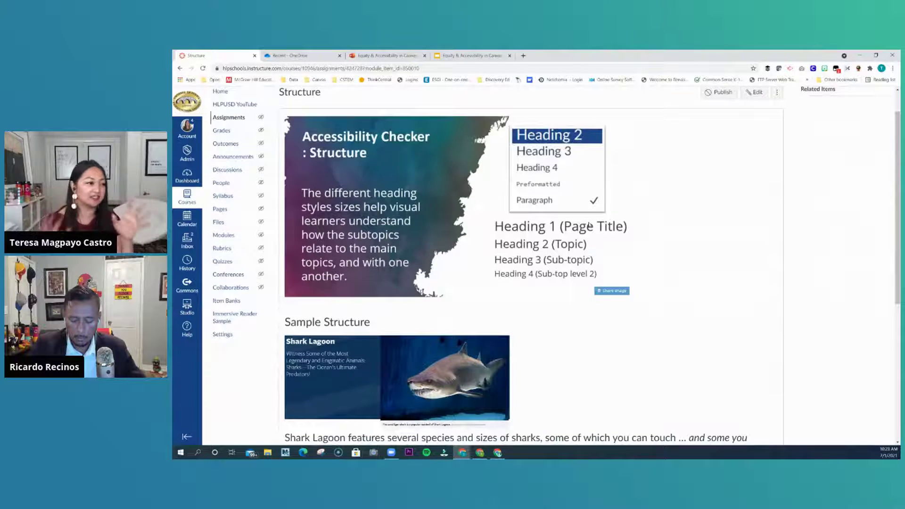
Open the Structure assignment for editing and review the available heading styles and the Shark Lagoon sample text
click(755, 97)
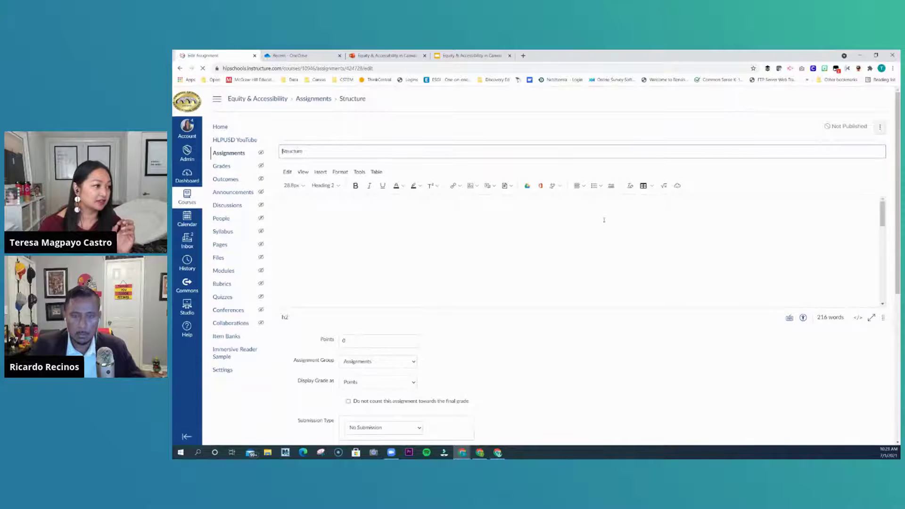
click(338, 187)
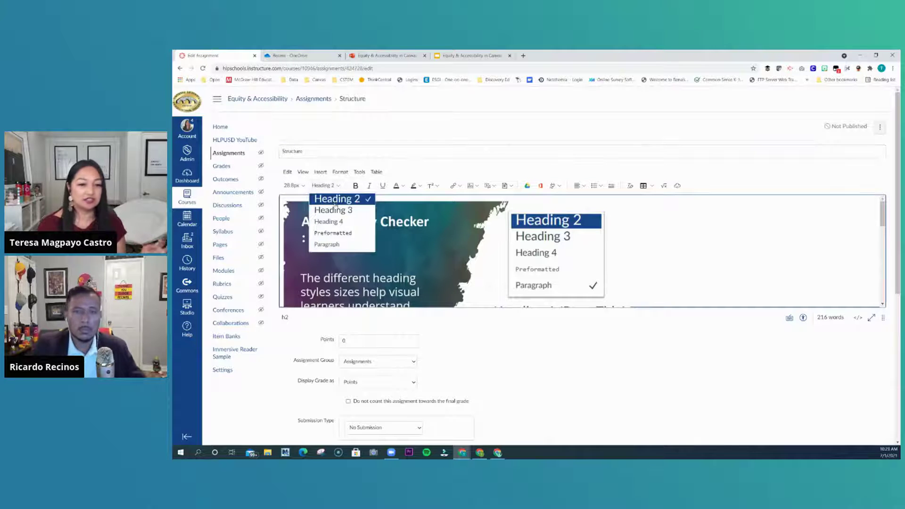
click(680, 211)
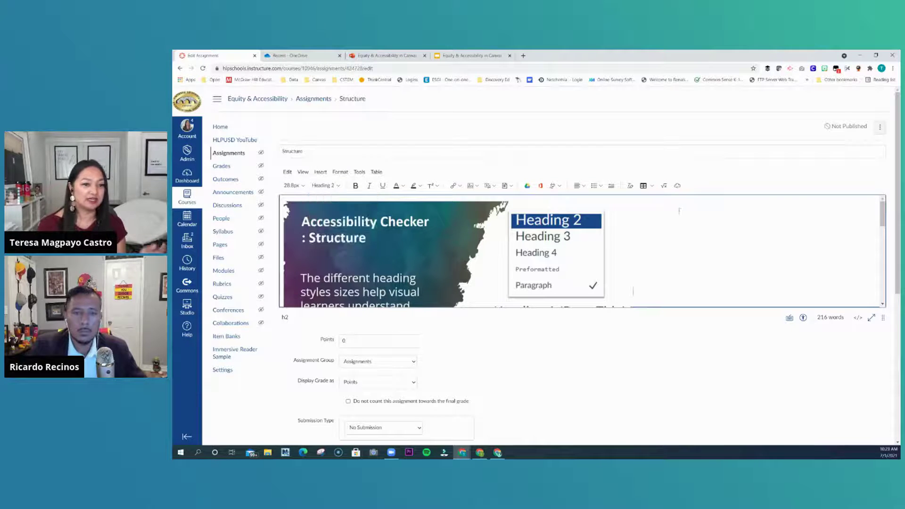
scroll(663, 217, down, 2)
scroll(664, 217, down, 4)
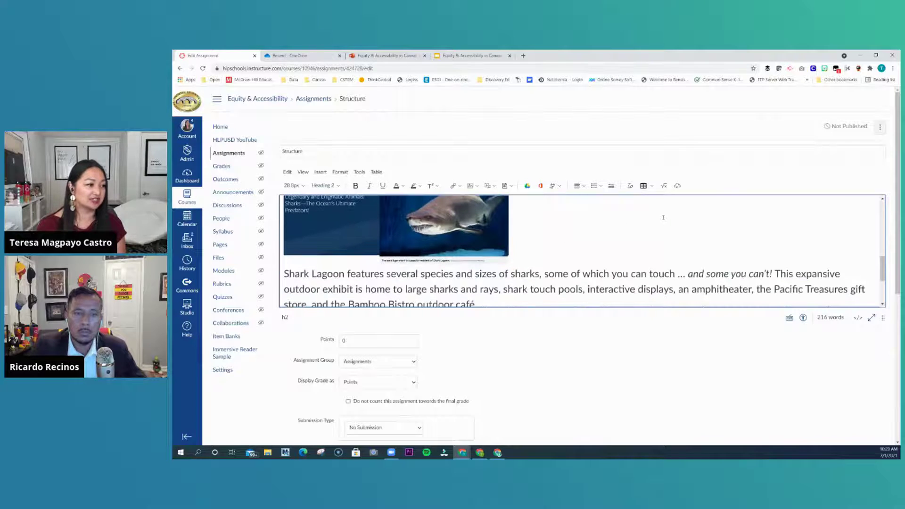
scroll(664, 217, down, 1)
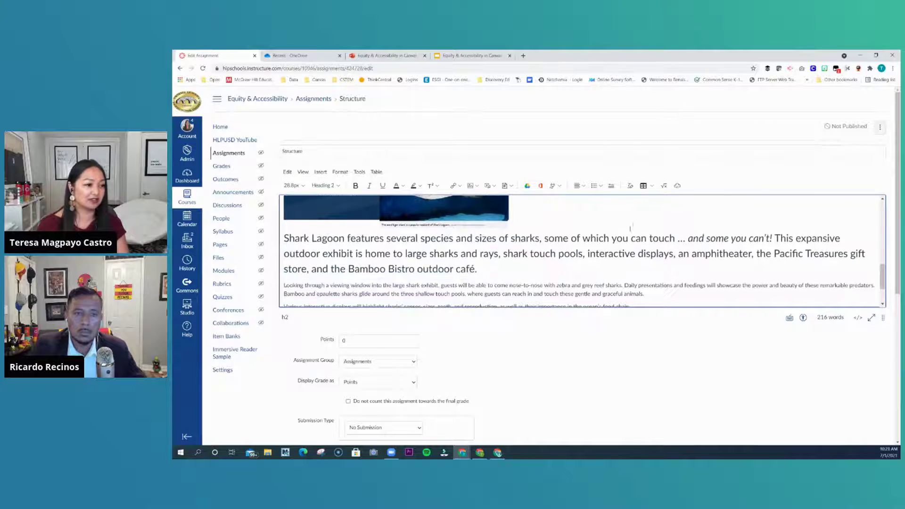
Run the Accessibility Checker and try changing the overlong Shark Lagoon heading to a paragraph
click(804, 318)
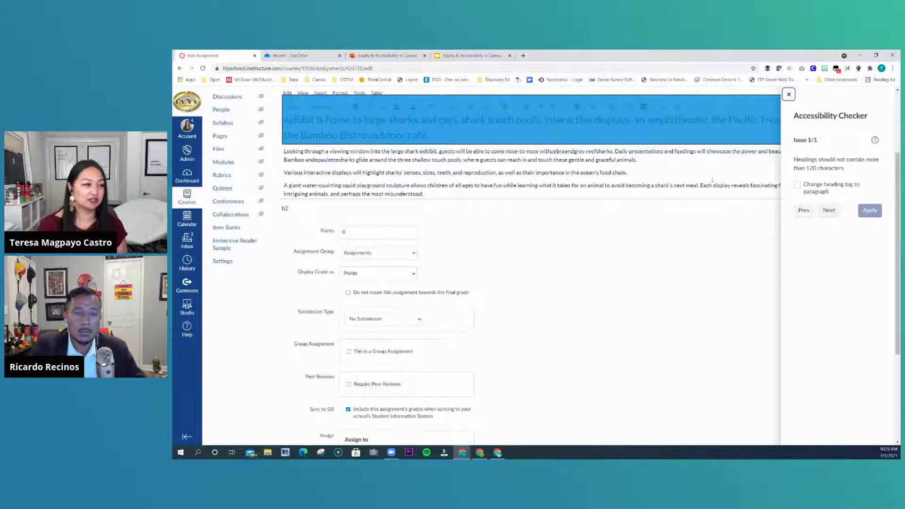
scroll(698, 182, up, 1)
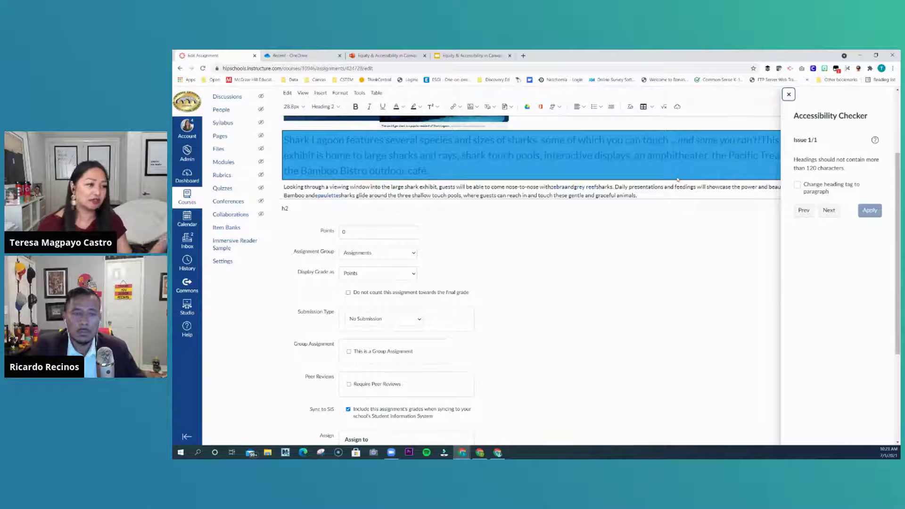
click(798, 185)
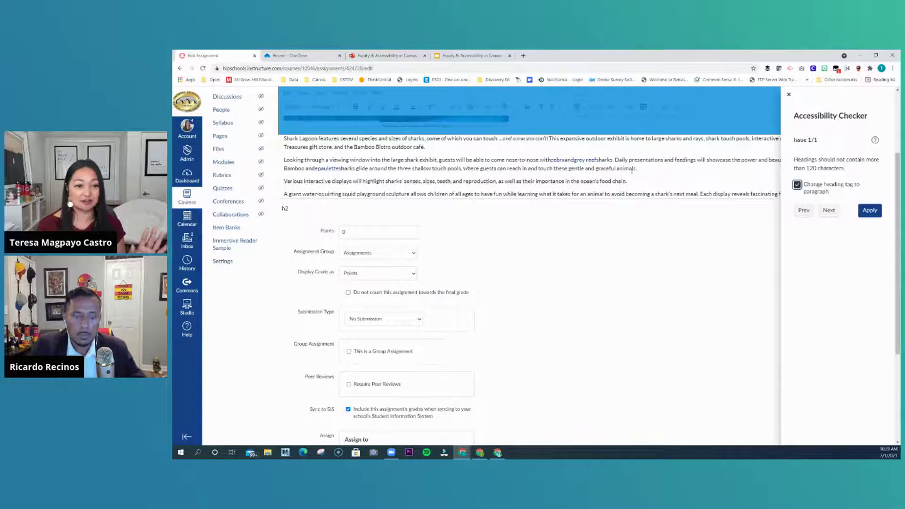
click(798, 185)
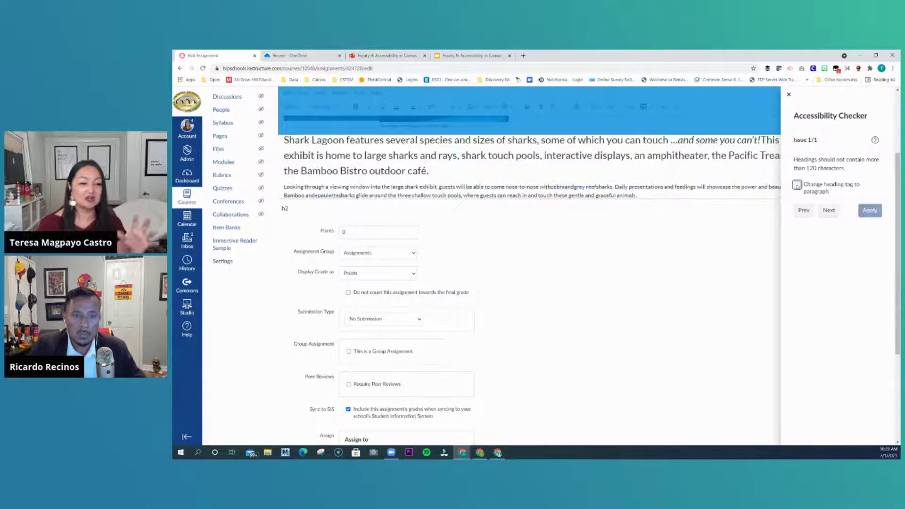
Close the Accessibility Checker without applying a fix and save the Structure assignment
click(789, 94)
scroll(768, 339, down, 3)
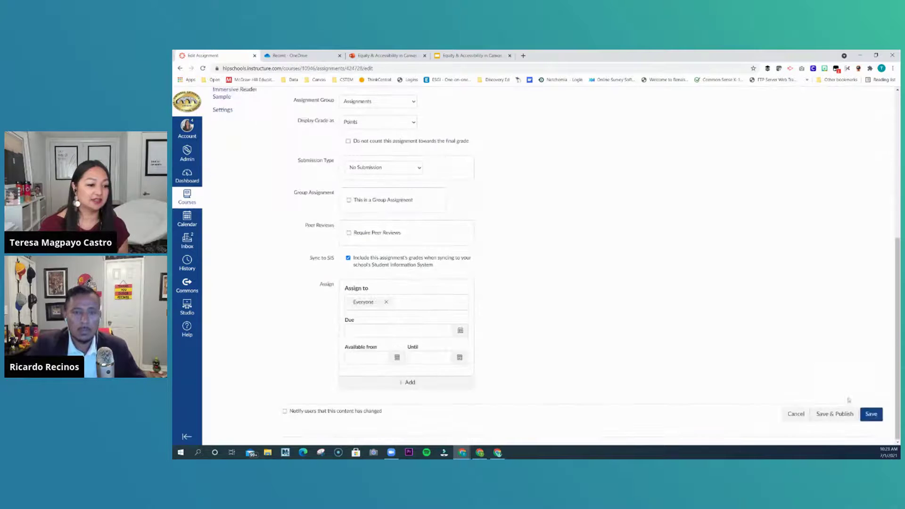
click(867, 414)
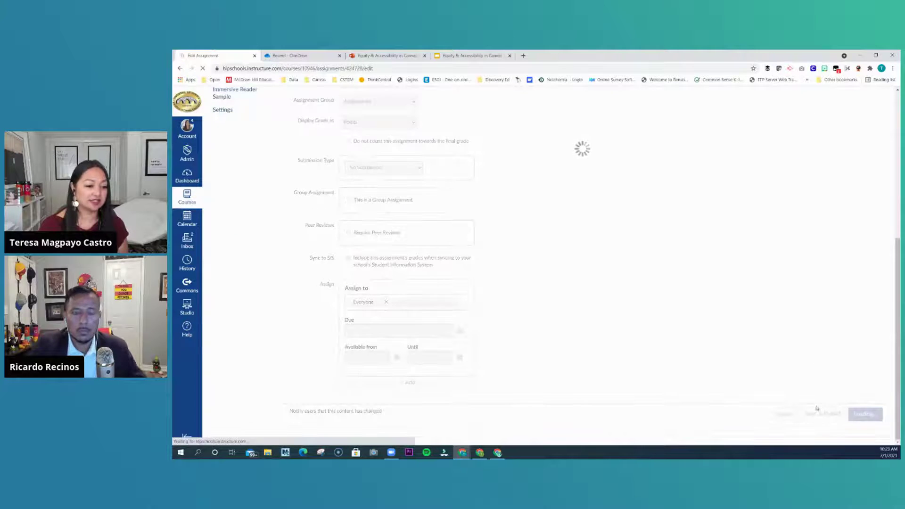
Go on to the Tables assignment and review its table guidelines and the sample Weekly Schedule table
scroll(812, 413, down, 6)
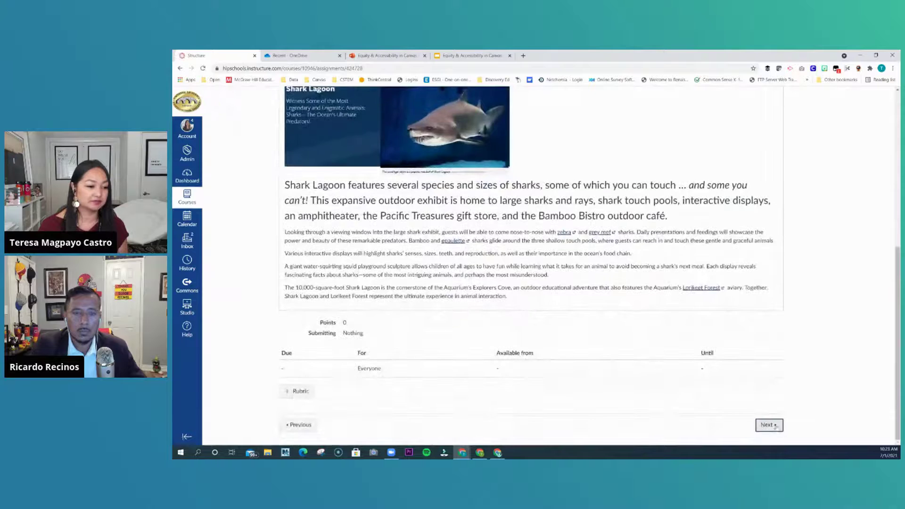
click(769, 430)
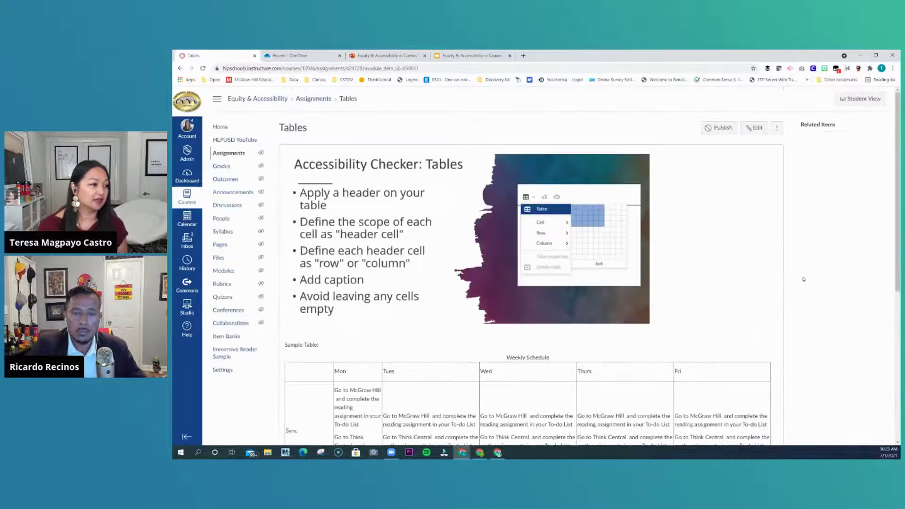
scroll(801, 273, down, 2)
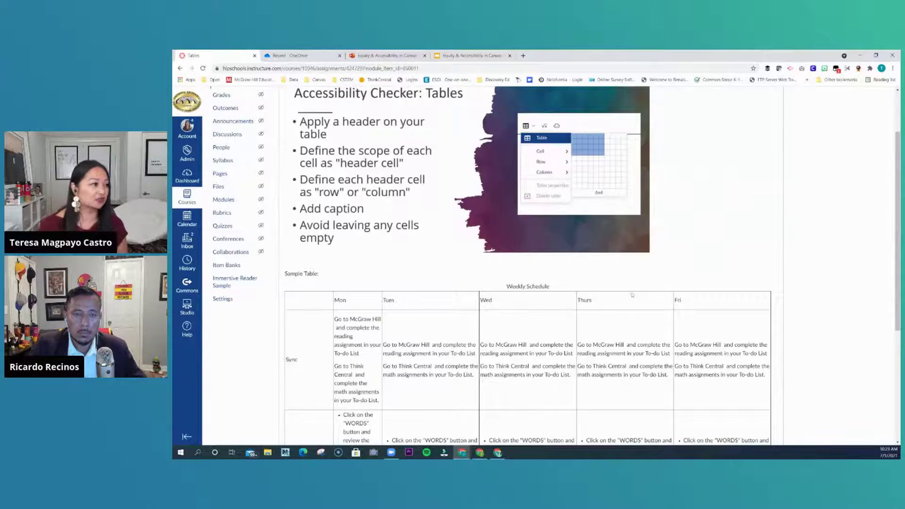
scroll(632, 295, up, 2)
scroll(708, 322, down, 5)
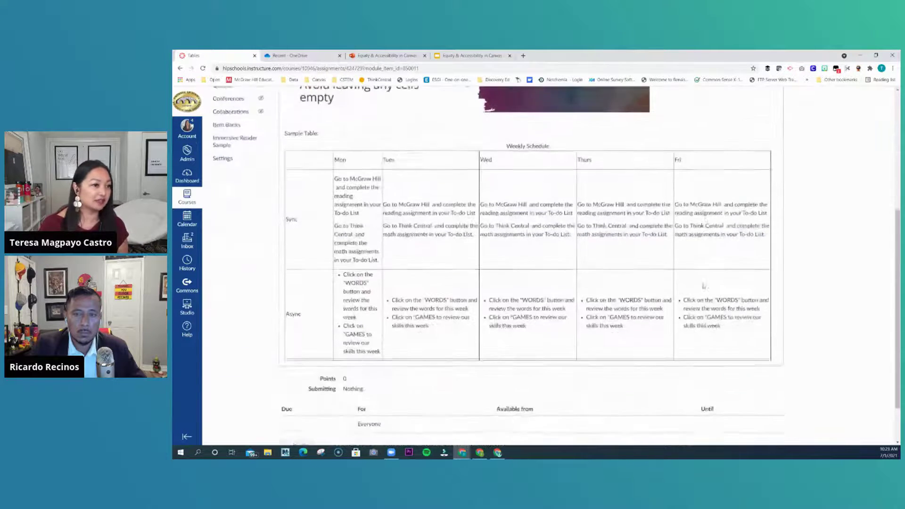
scroll(708, 322, up, 5)
Open the Tables assignment for editing and run the Accessibility Checker on its content
click(753, 128)
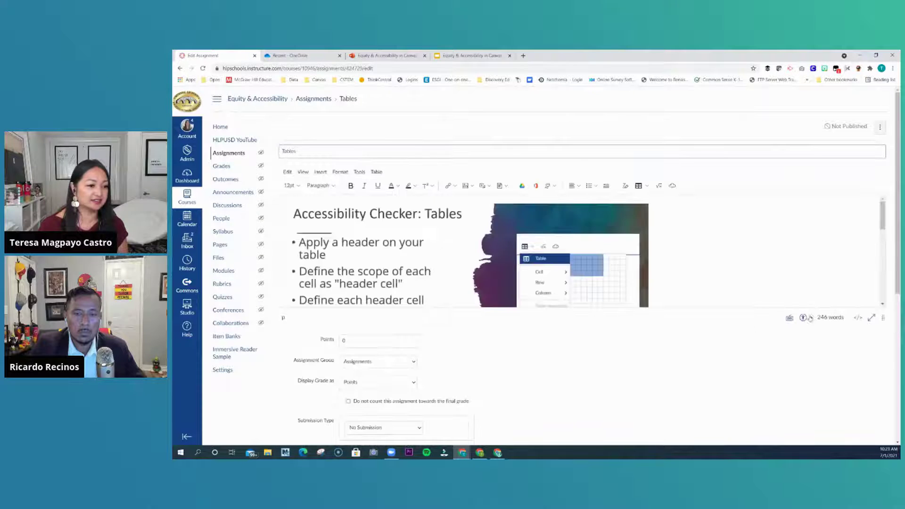
click(803, 317)
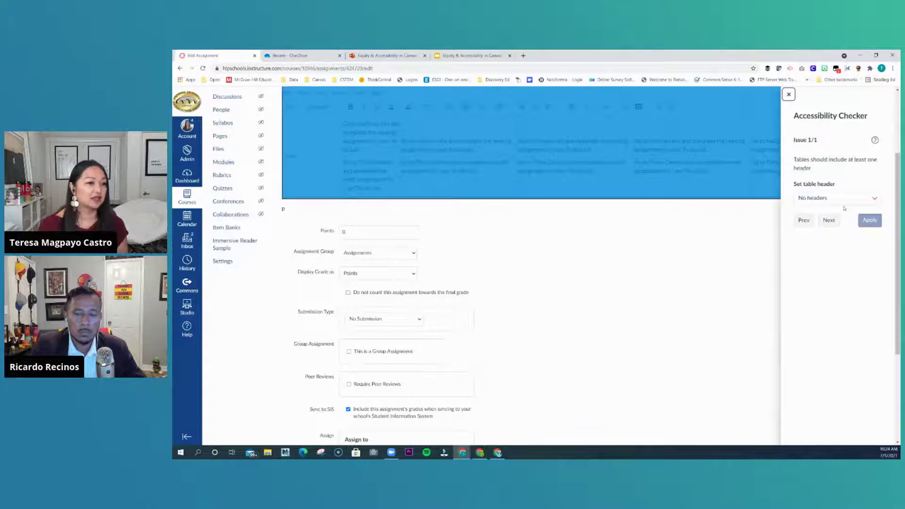
scroll(742, 184, up, 2)
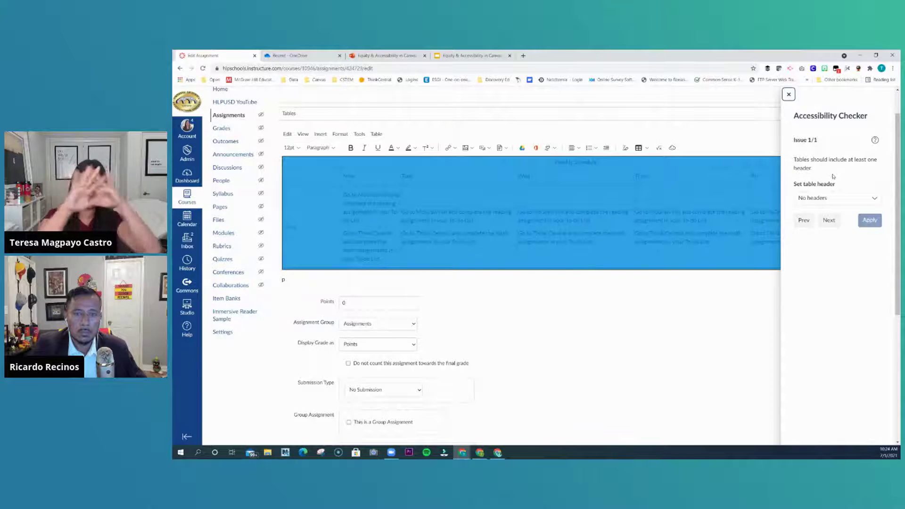
Try Header row as the Weekly Schedule table's header, close the Accessibility Checker without applying it, and run the checker again
click(860, 199)
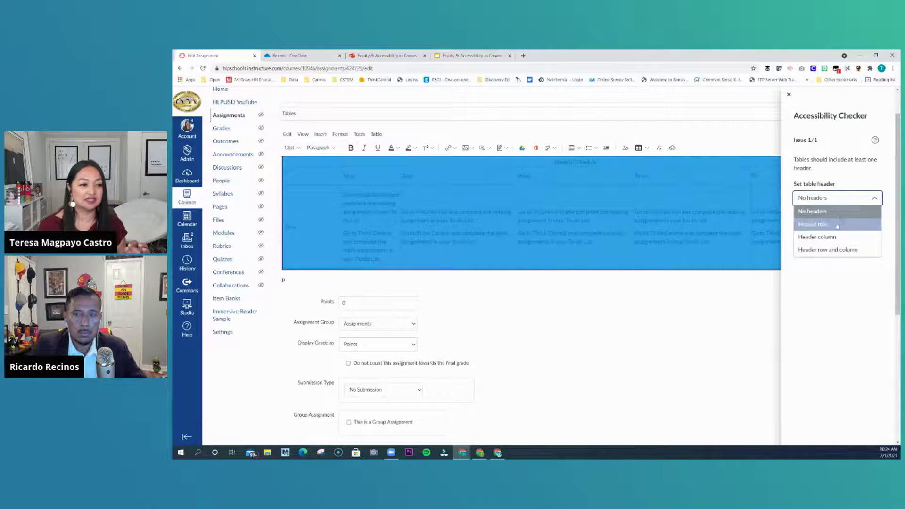
click(837, 225)
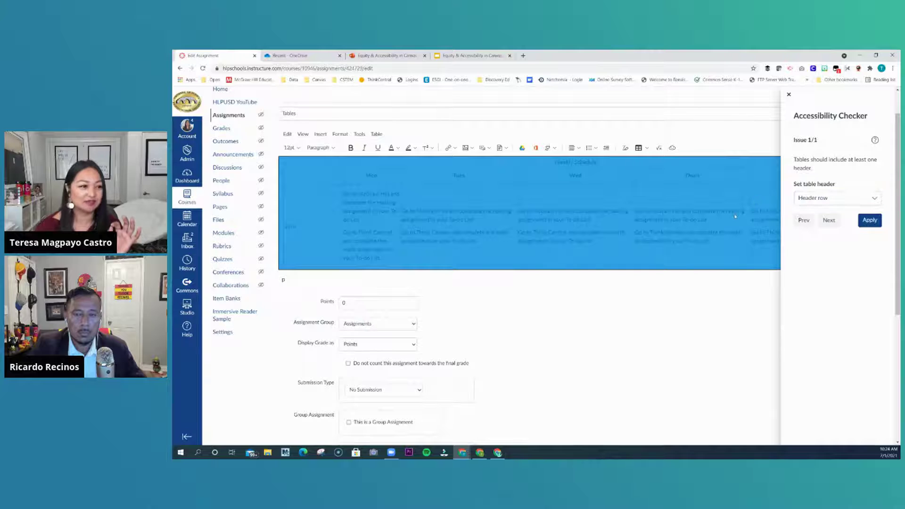
click(789, 95)
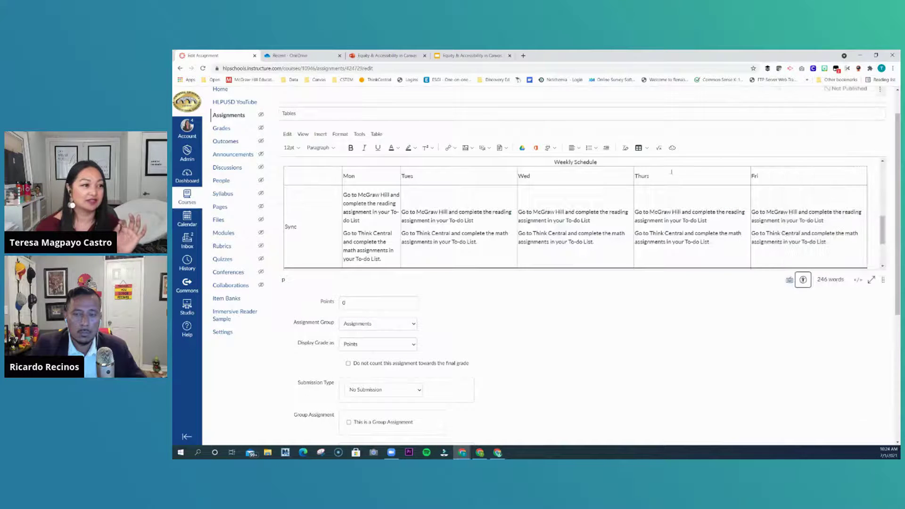
click(803, 279)
Preview the Weekly Schedule table's header set to Header row, followed by Header column
click(829, 198)
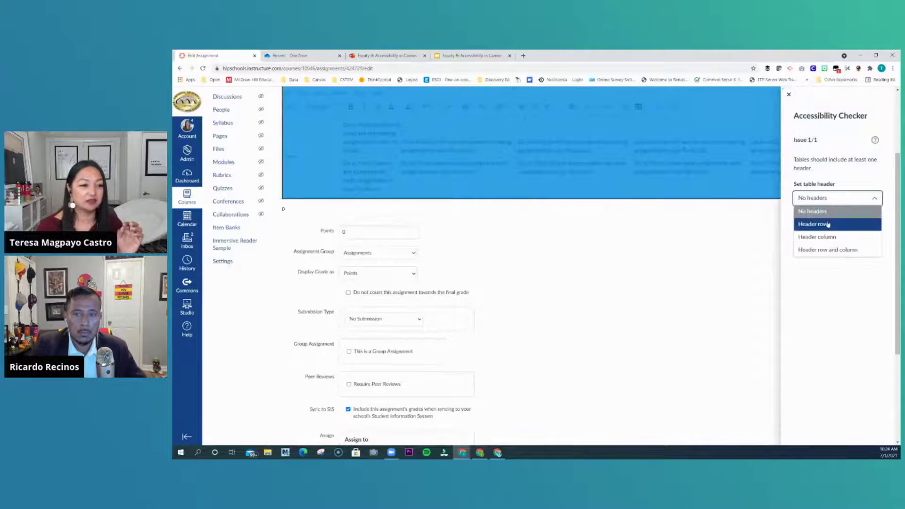
click(828, 222)
click(836, 198)
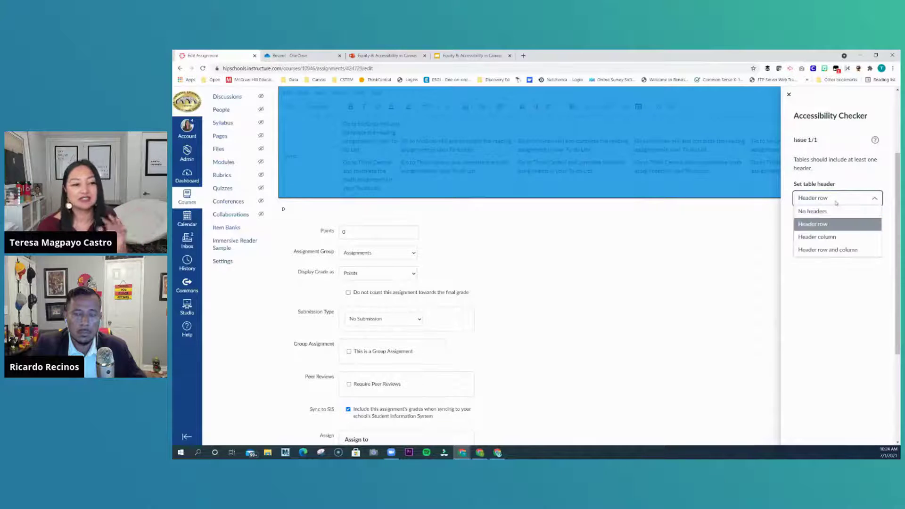
click(832, 226)
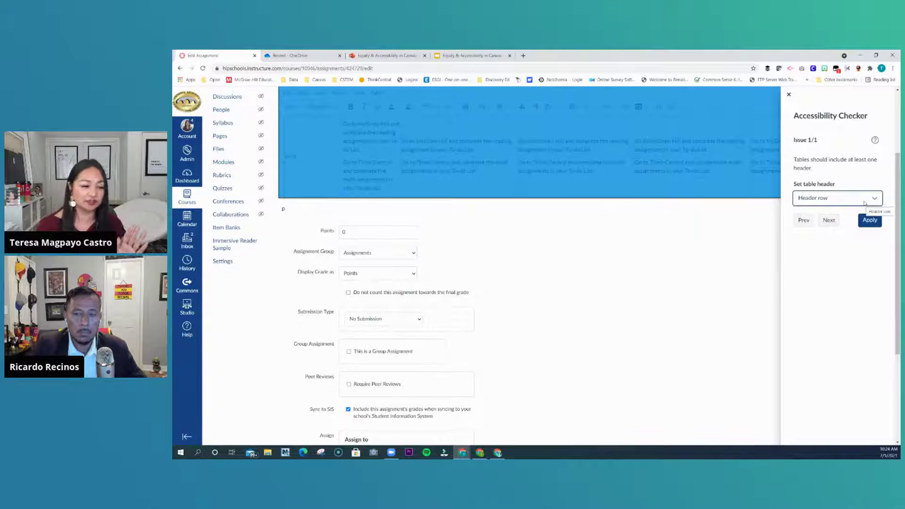
click(865, 204)
click(830, 237)
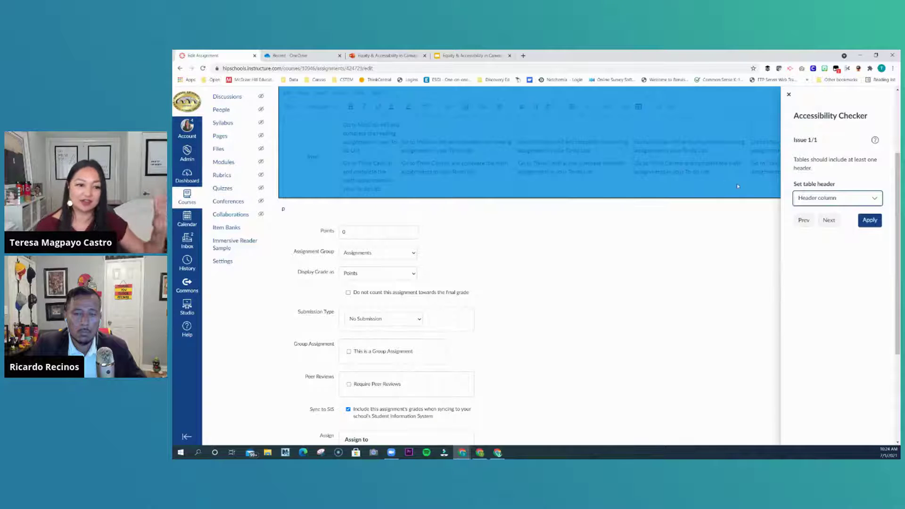
Set the Weekly Schedule table's header to Header row and column, apply the fix and close the Accessibility Checker
click(835, 203)
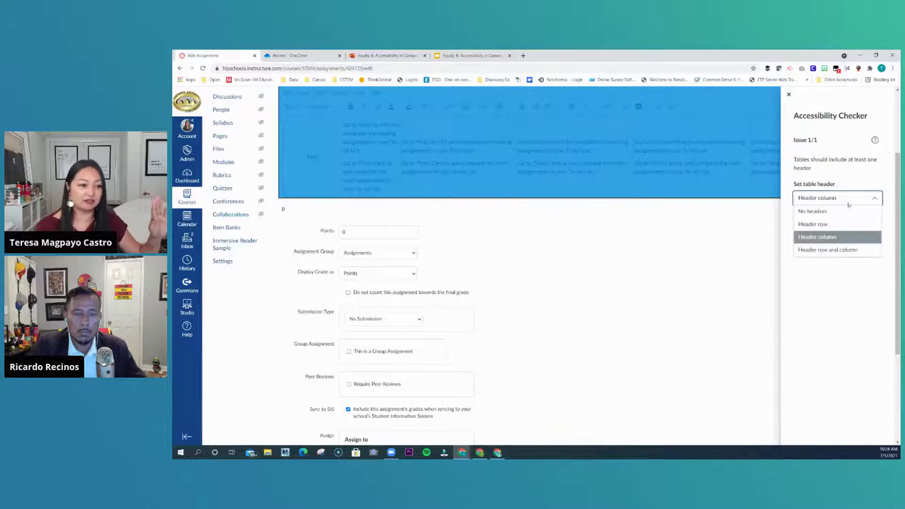
click(831, 250)
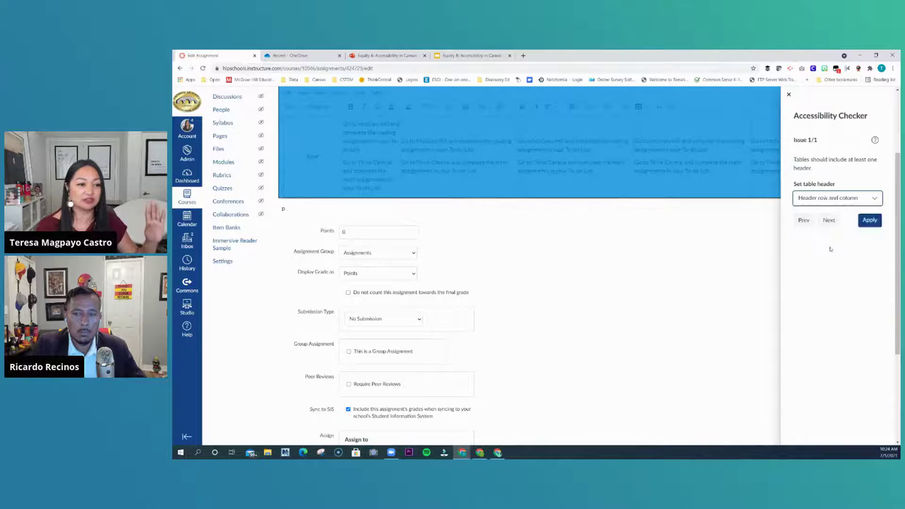
click(870, 220)
click(789, 95)
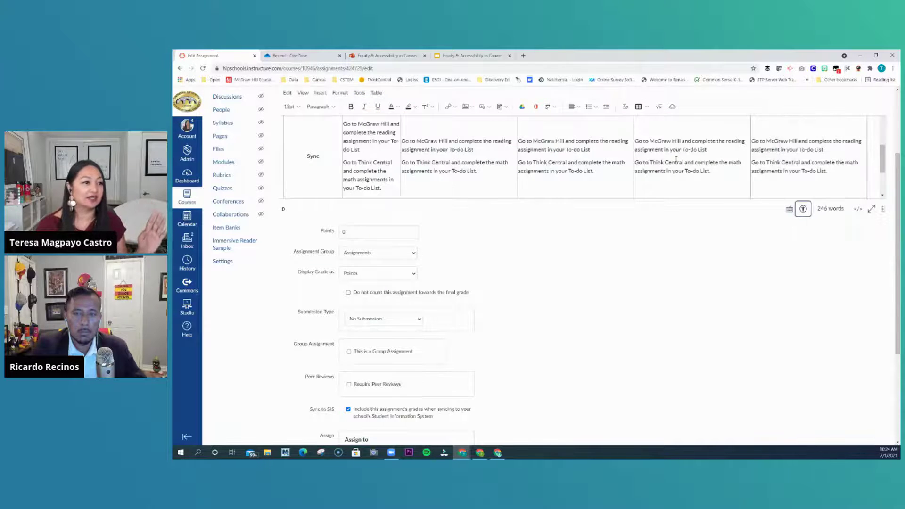
Examine the Weekly Schedule table's row and column headers and highlight its caption
scroll(676, 165, up, 5)
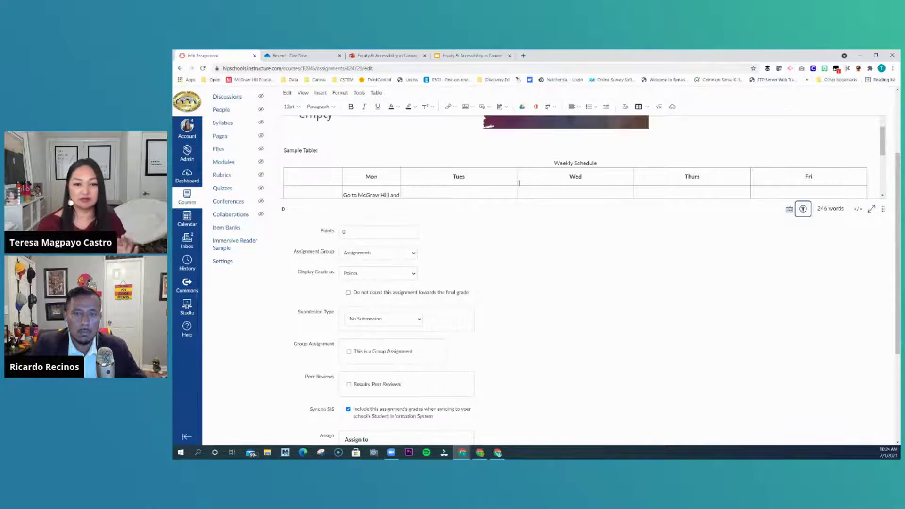
scroll(521, 182, down, 3)
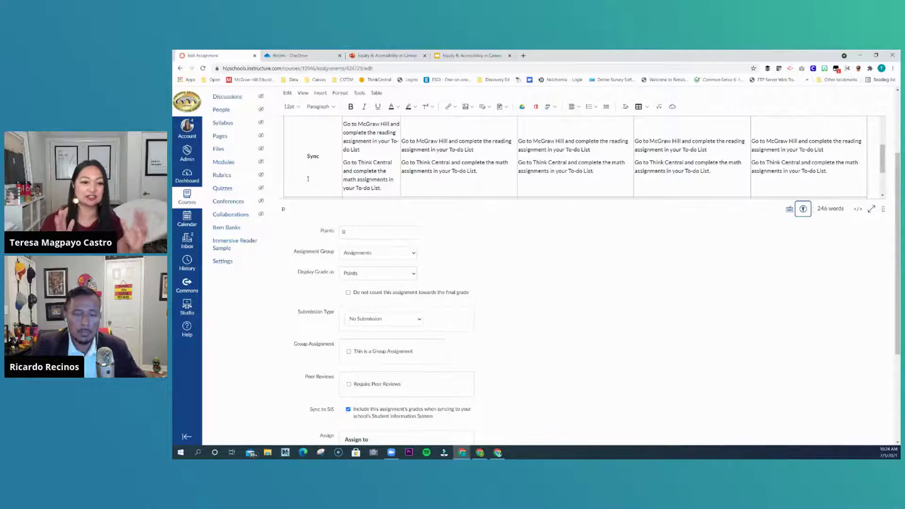
scroll(383, 157, up, 3)
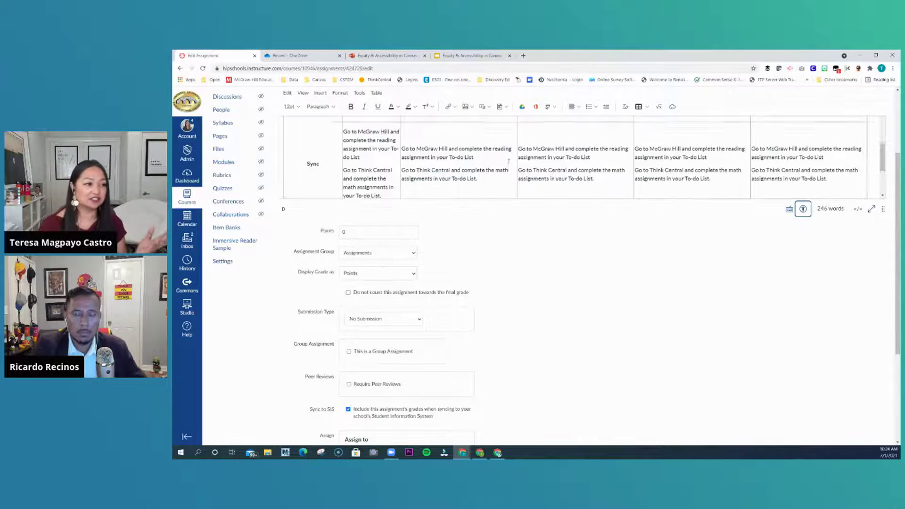
drag(555, 163, 601, 162)
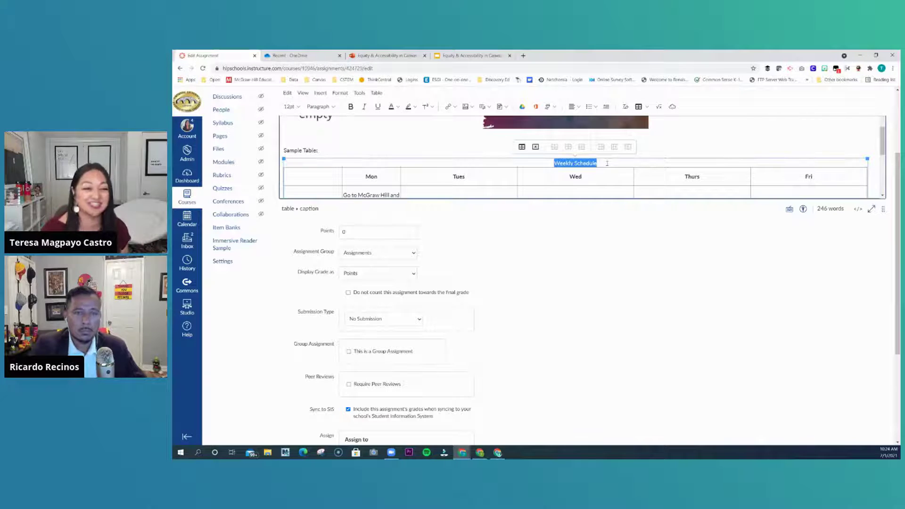
Save the Tables assignment and review the saved Weekly Schedule table
scroll(693, 289, down, 3)
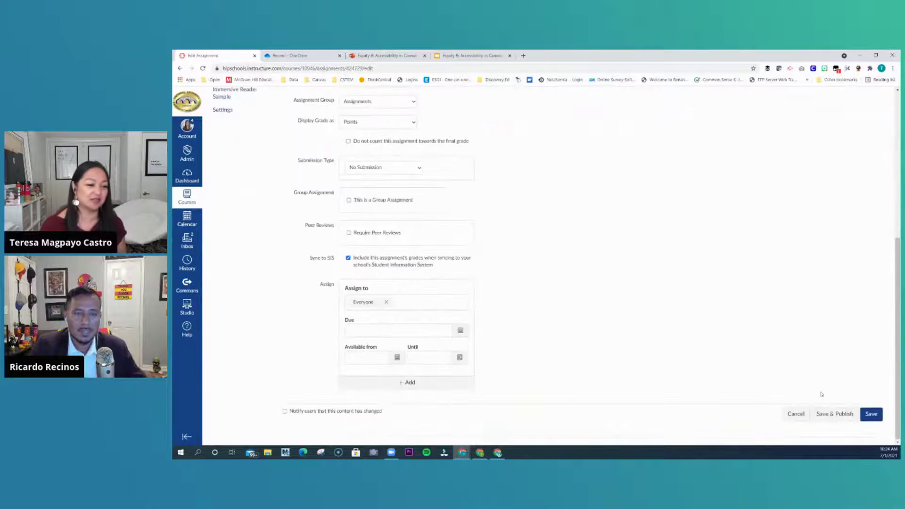
click(870, 415)
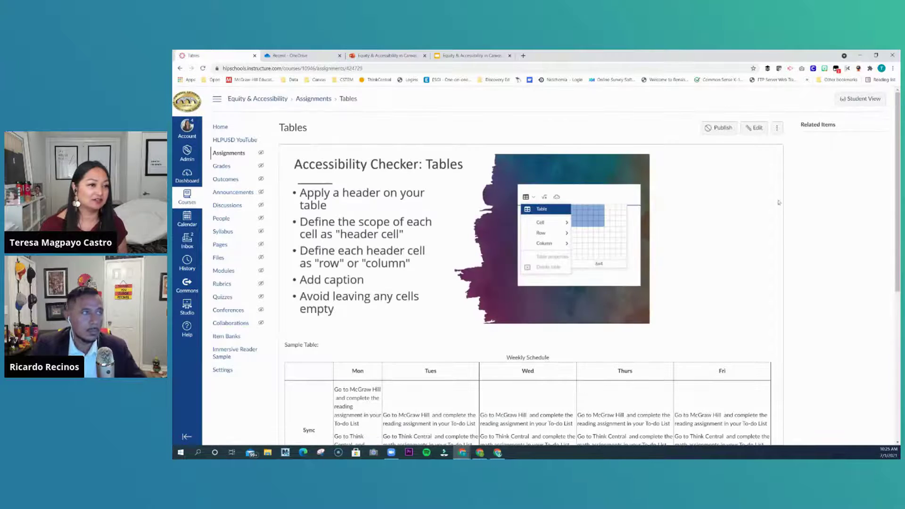
scroll(797, 415, down, 10)
scroll(778, 360, up, 10)
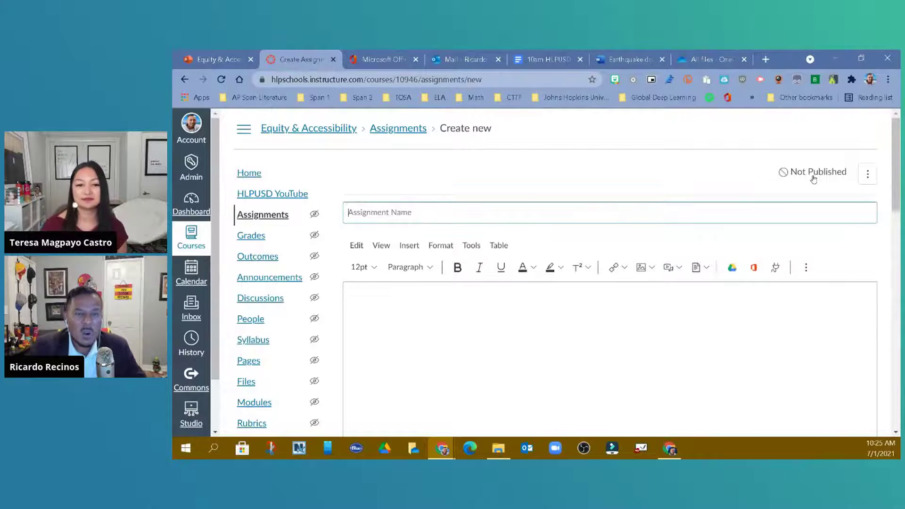
Name the new assignment Test and open the media upload dialog for its description
click(457, 213)
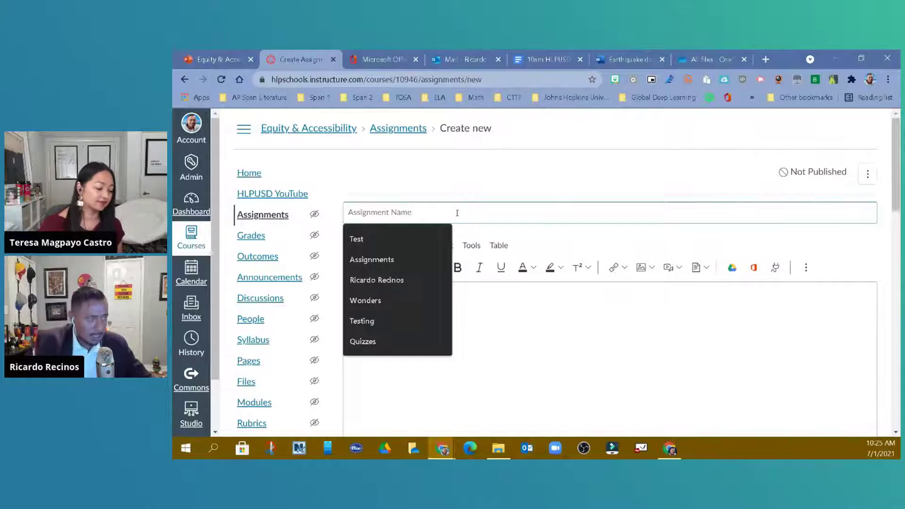
text(Test)
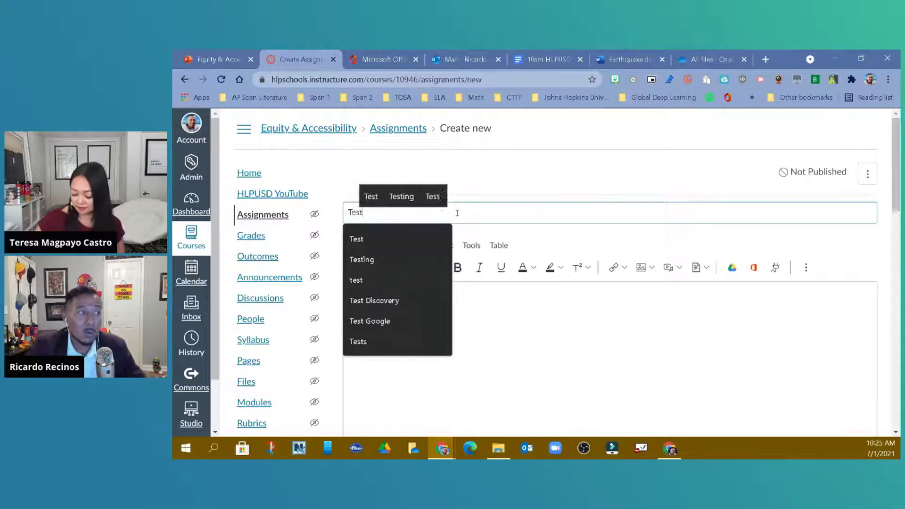
click(526, 299)
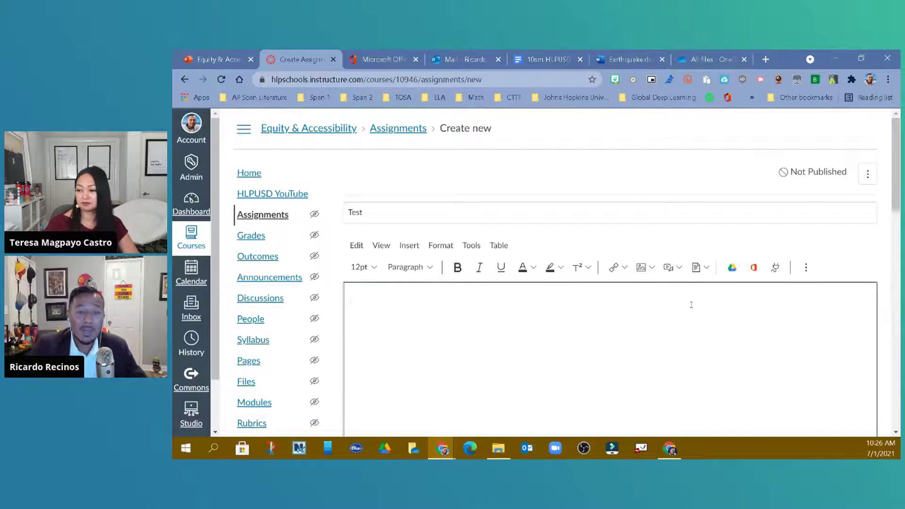
click(669, 268)
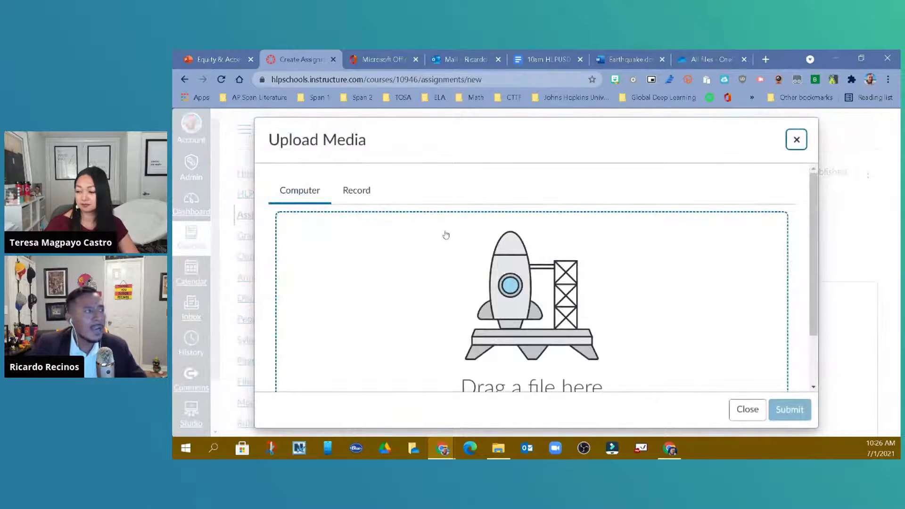
Examine the webcam recording option and its microphone and camera controls in the media upload dialog
click(372, 197)
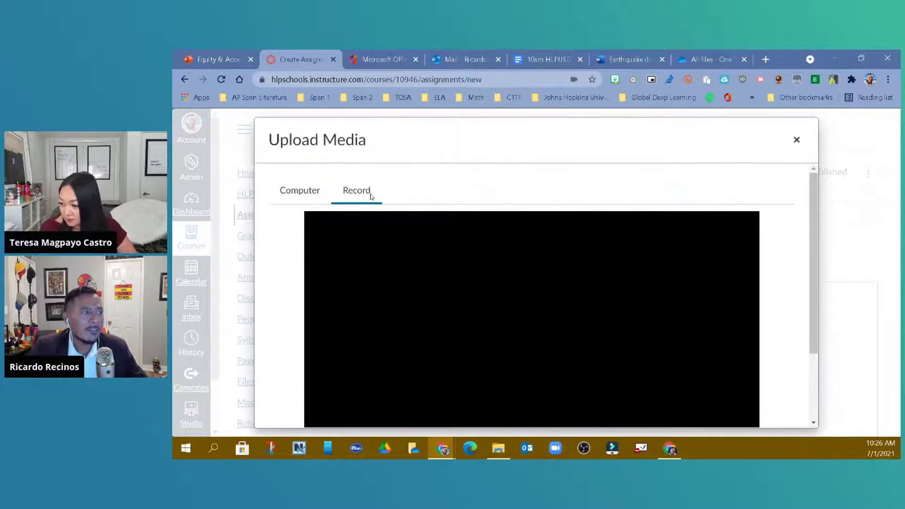
scroll(472, 330, down, 2)
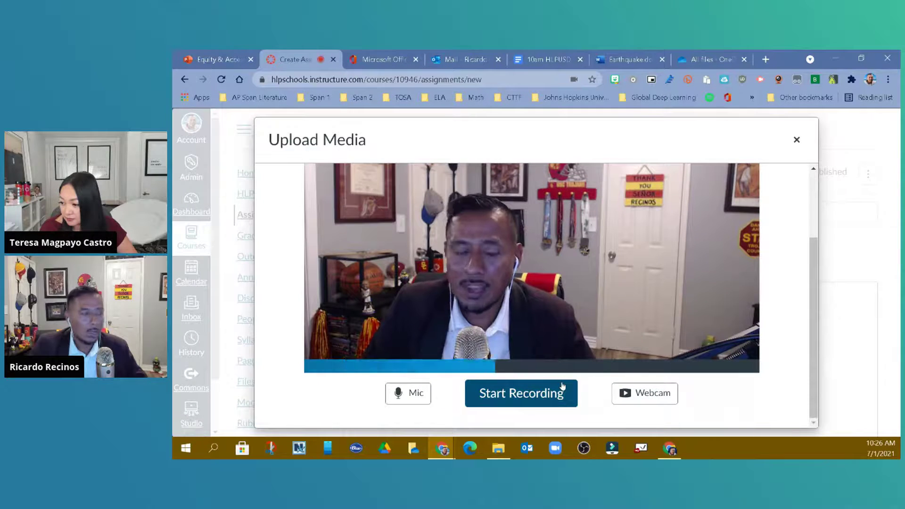
scroll(505, 279, up, 2)
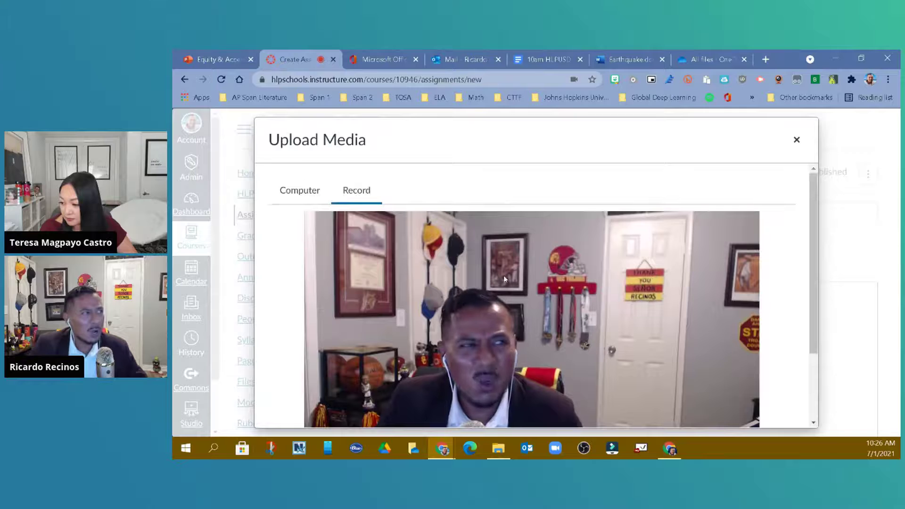
Choose the presenter's MP4 video from the Desktop folder of the computer as the media to upload
click(301, 190)
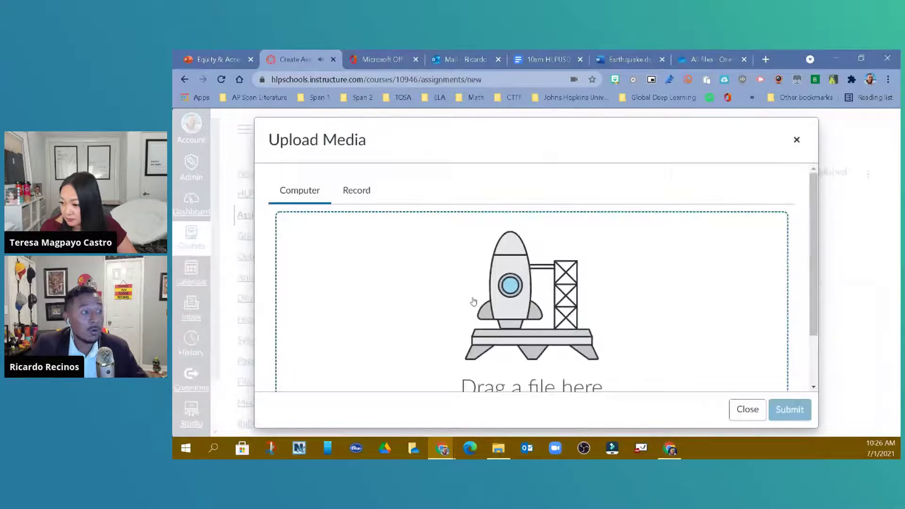
scroll(551, 337, down, 2)
click(552, 338)
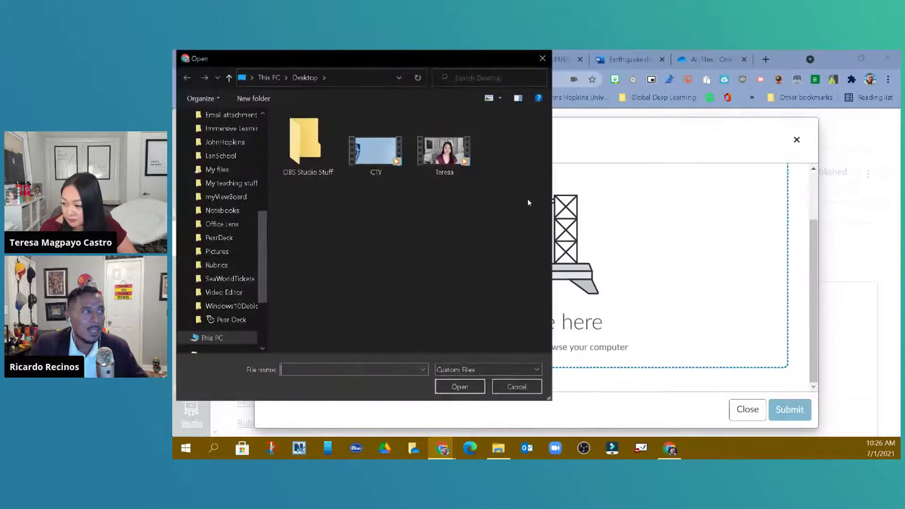
click(474, 163)
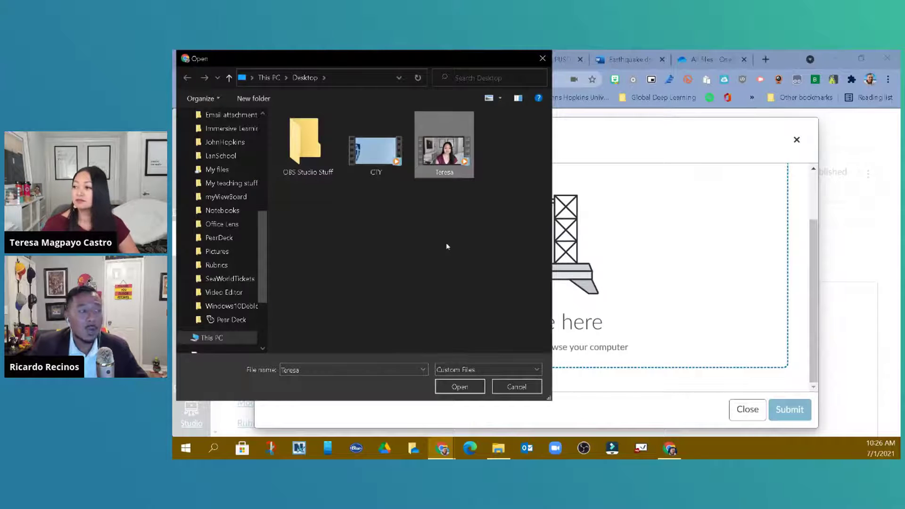
click(461, 387)
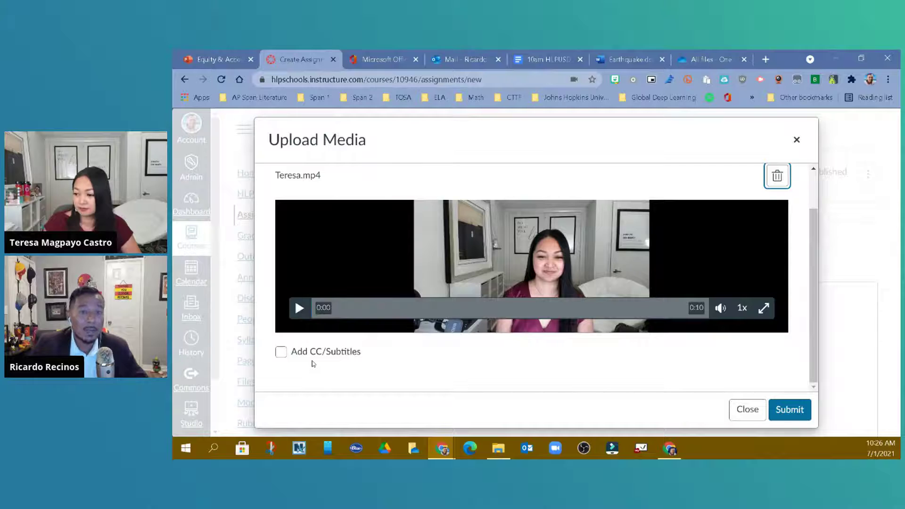
Enable CC/Subtitles for the video and attach the English SRT caption file from the desktop, showing all file types to find it
click(286, 358)
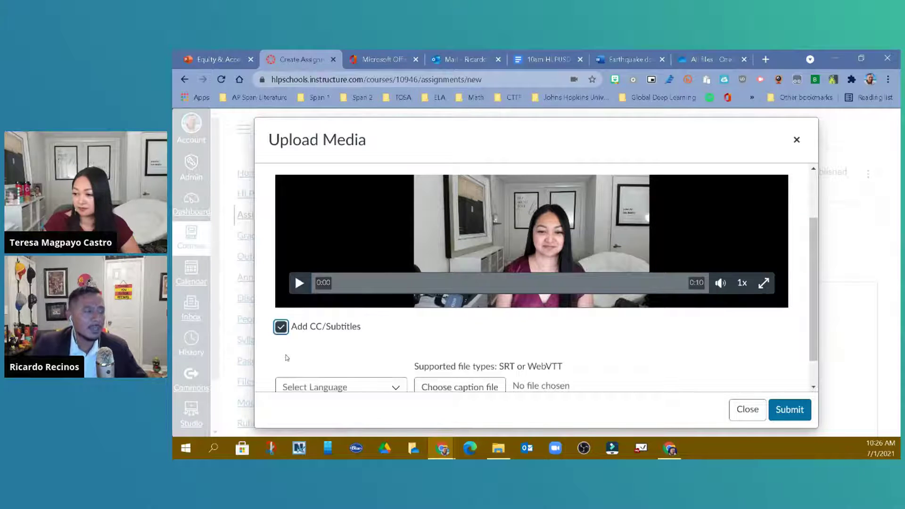
scroll(286, 358, down, 1)
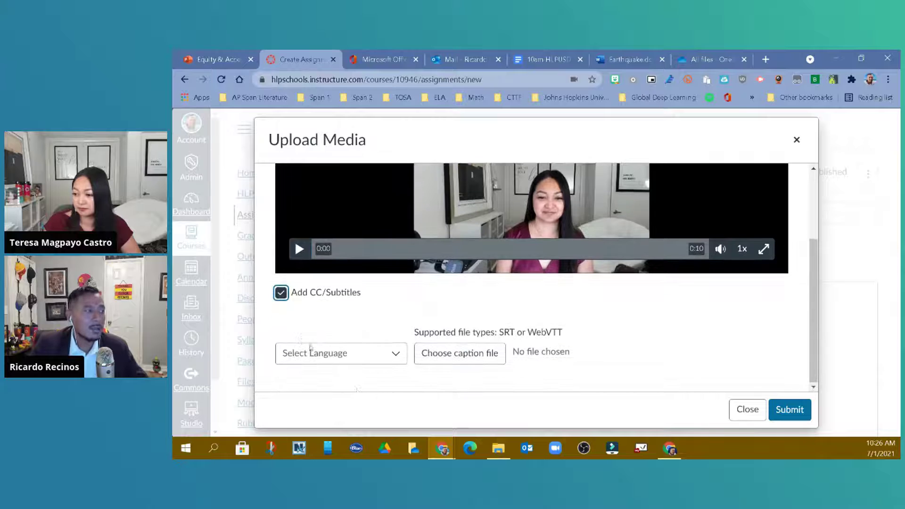
click(367, 362)
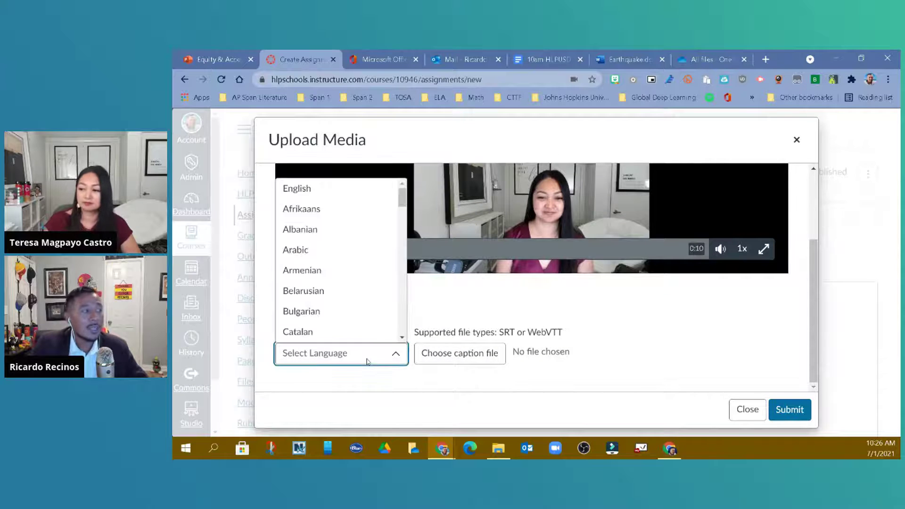
click(350, 196)
click(443, 353)
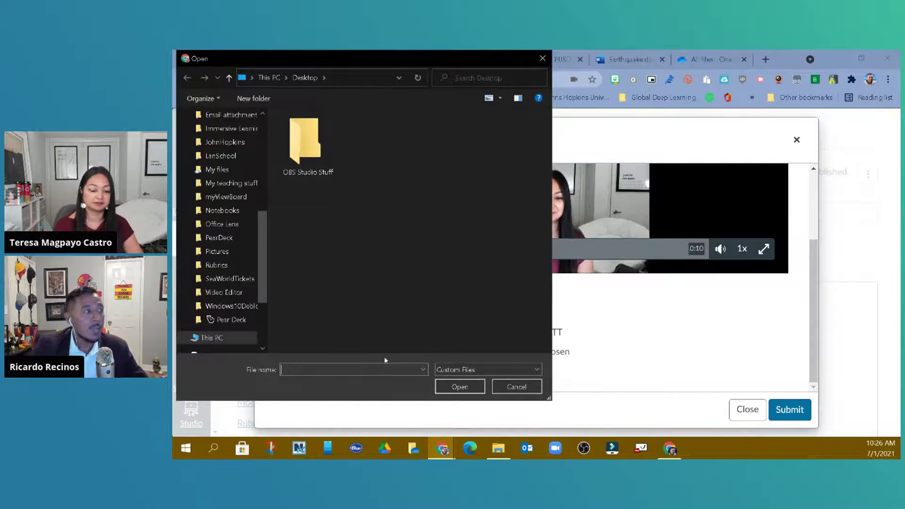
click(491, 369)
click(486, 388)
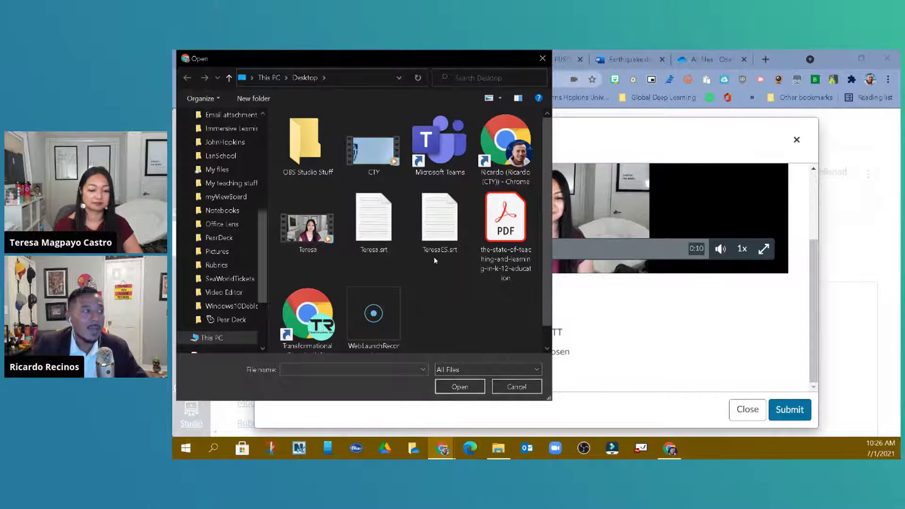
click(375, 222)
click(464, 387)
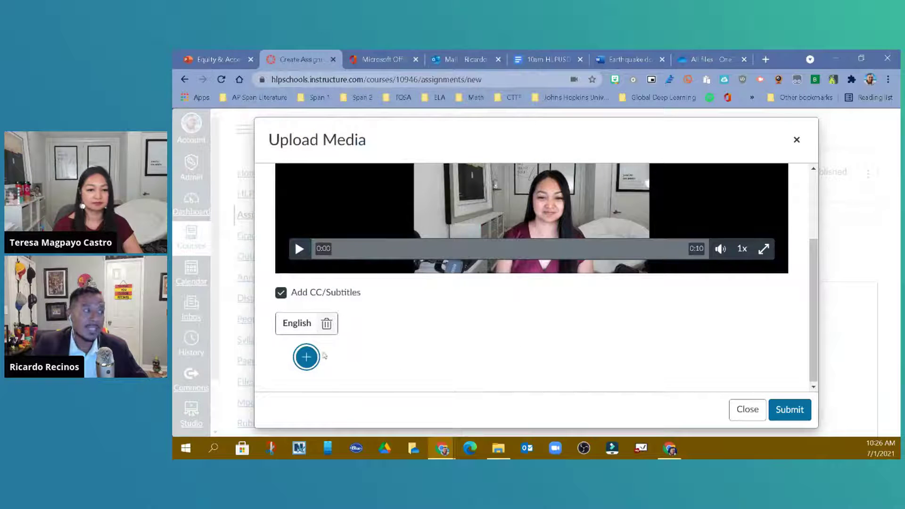
Add a second caption track in Spanish using the SRT file from the desktop whose name ends in ES
click(307, 357)
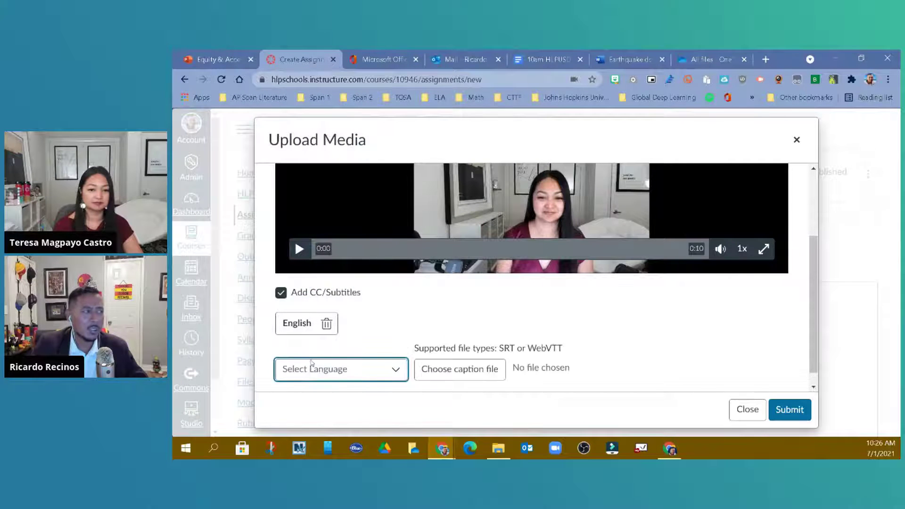
click(347, 371)
scroll(337, 309, down, 3)
scroll(340, 311, down, 12)
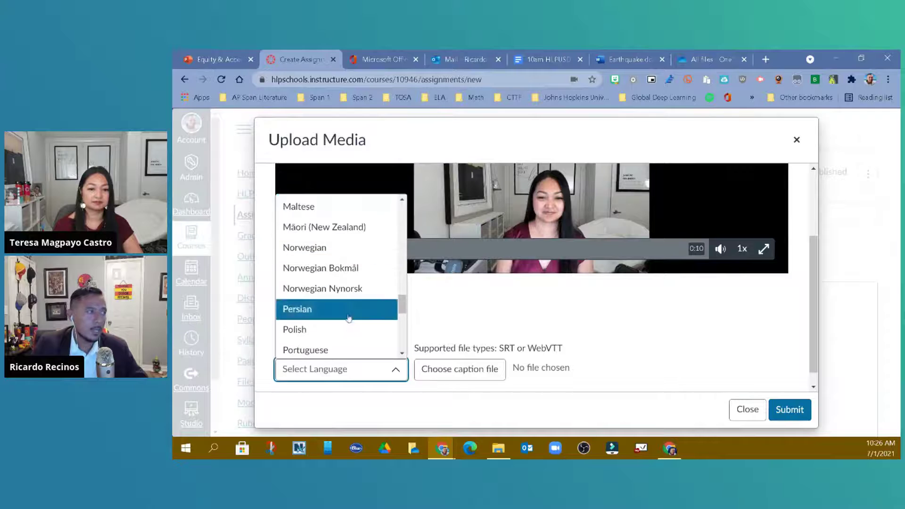
click(320, 302)
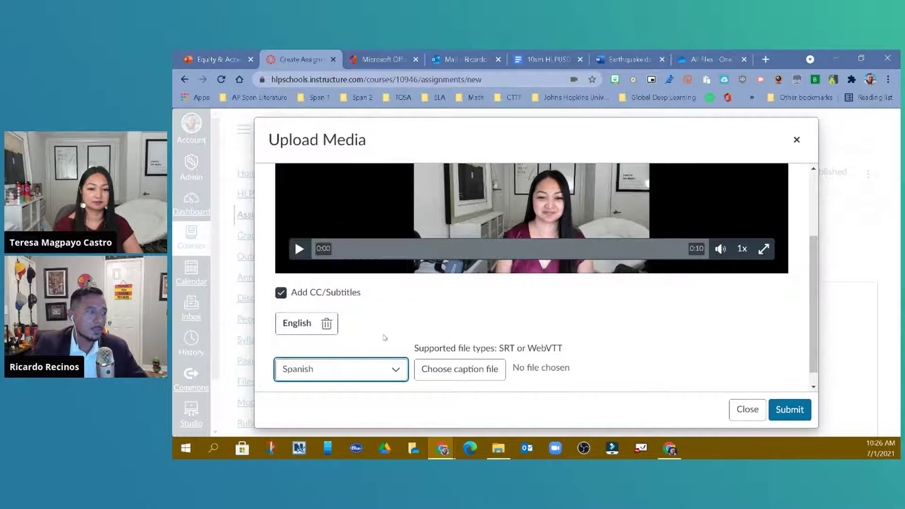
click(450, 378)
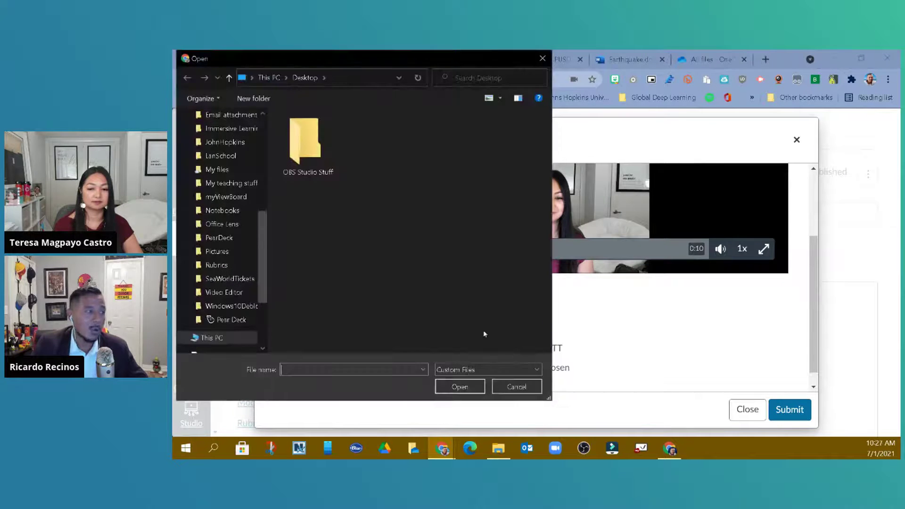
click(491, 366)
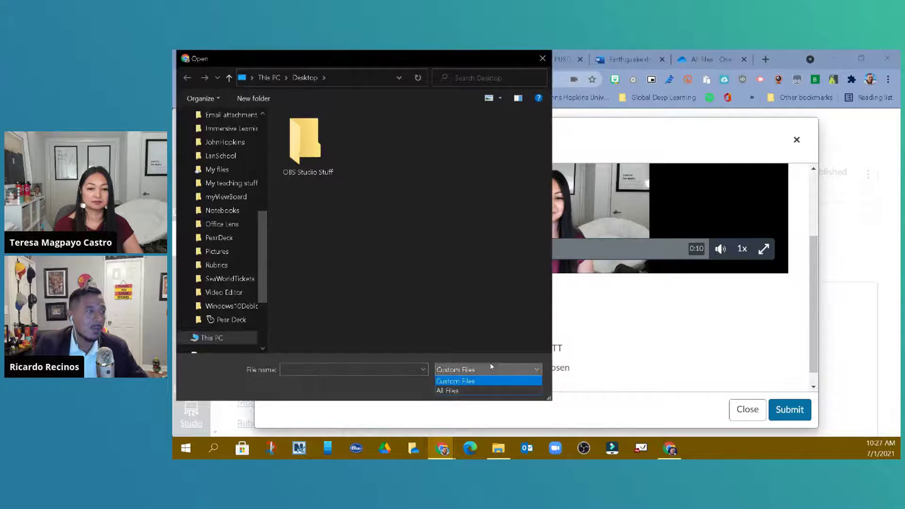
click(492, 391)
click(438, 235)
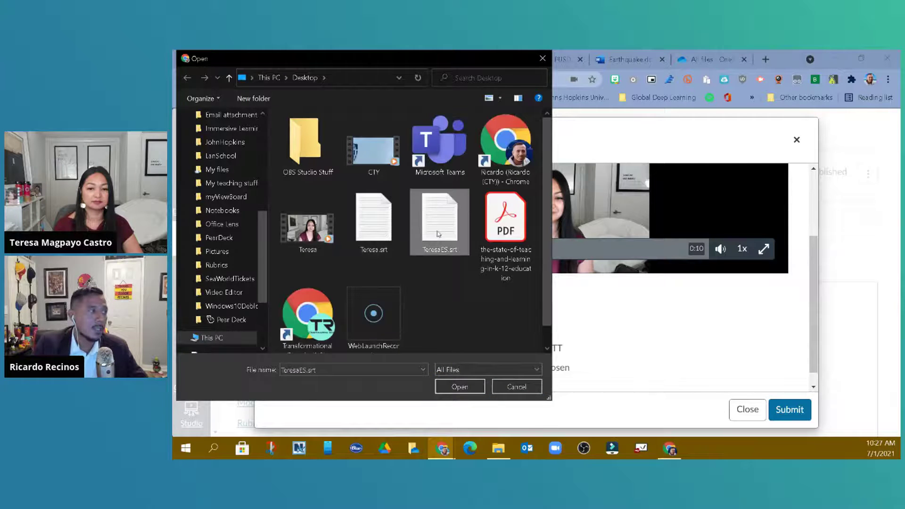
click(479, 388)
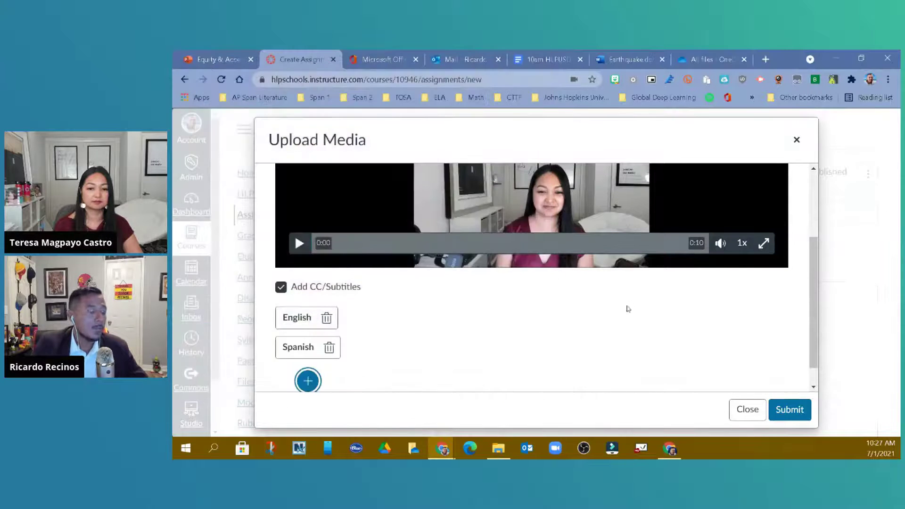
Review the video and its two caption tracks and submit it to the assignment description
scroll(554, 366, up, 5)
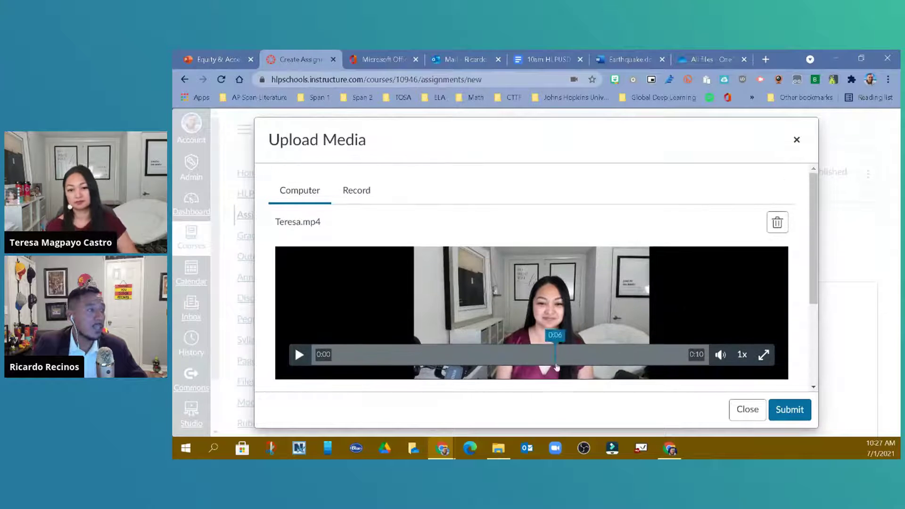
scroll(586, 377, down, 3)
click(790, 409)
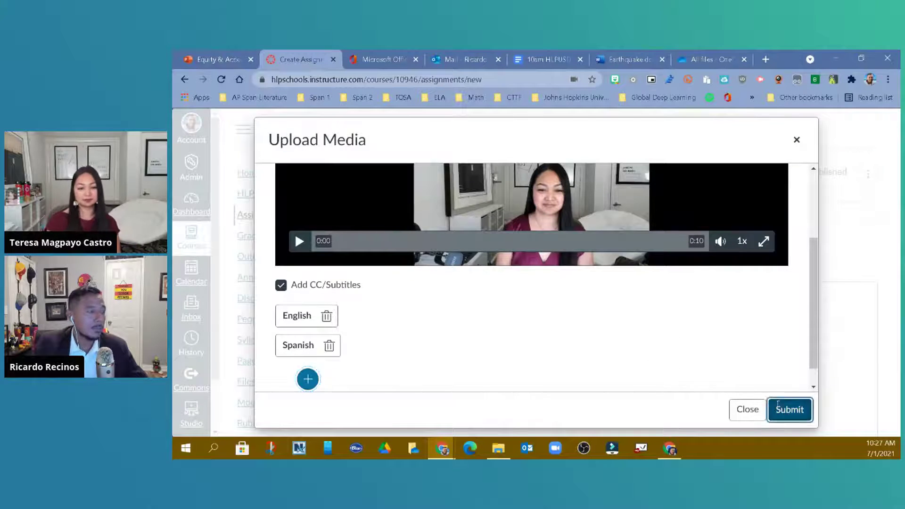
Play the embedded video in the assignment description and switch its caption track to Spanish
scroll(670, 330, down, 2)
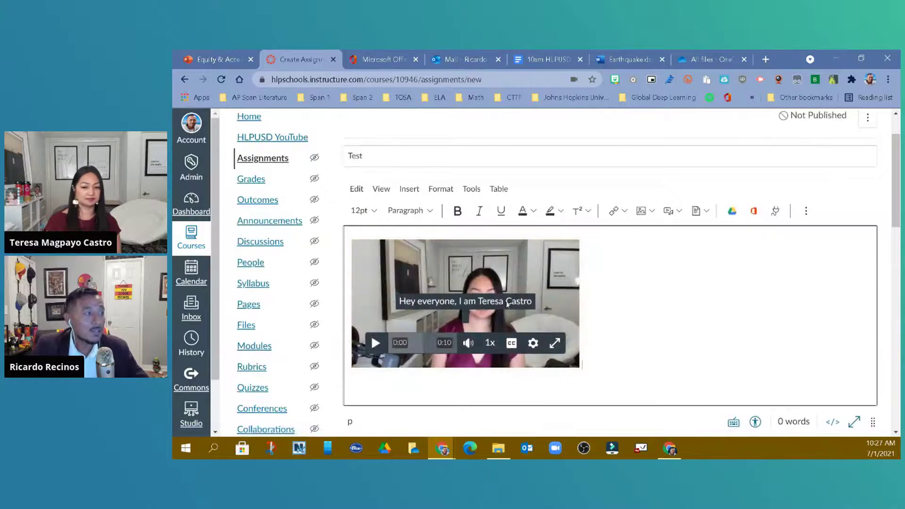
click(378, 345)
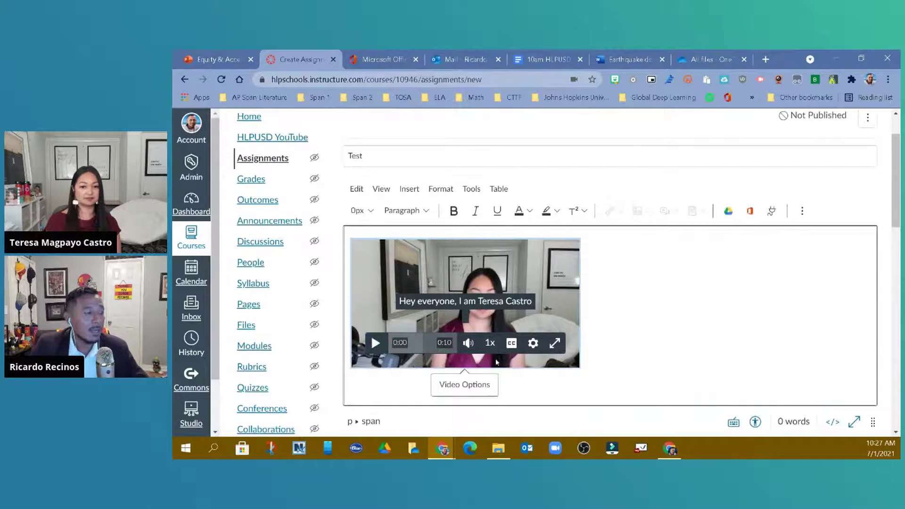
click(375, 343)
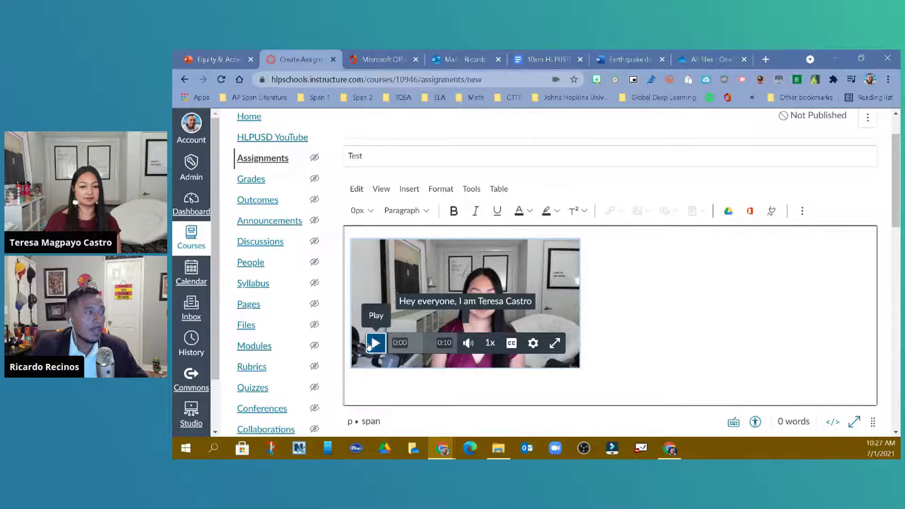
click(513, 345)
click(510, 315)
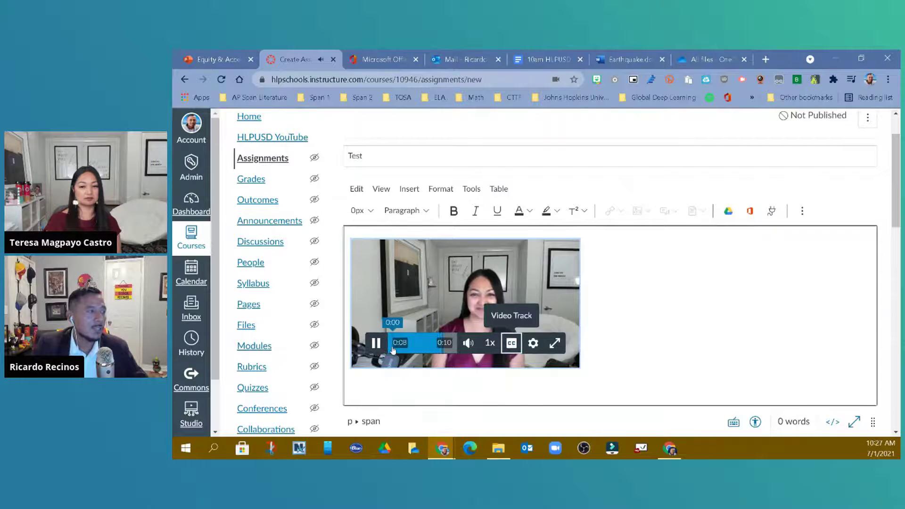
Replay the embedded video from the beginning to check the Spanish captions and pause it partway
click(392, 345)
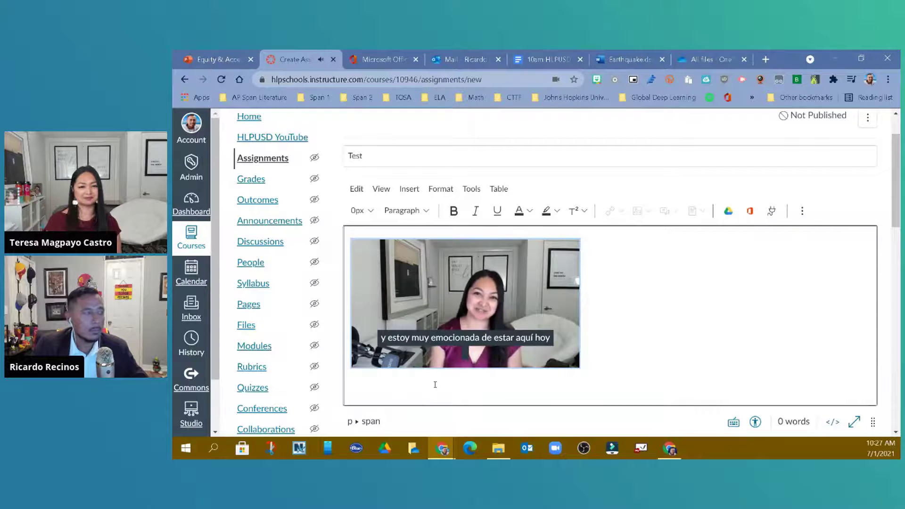
mouse_move(383, 362)
click(376, 343)
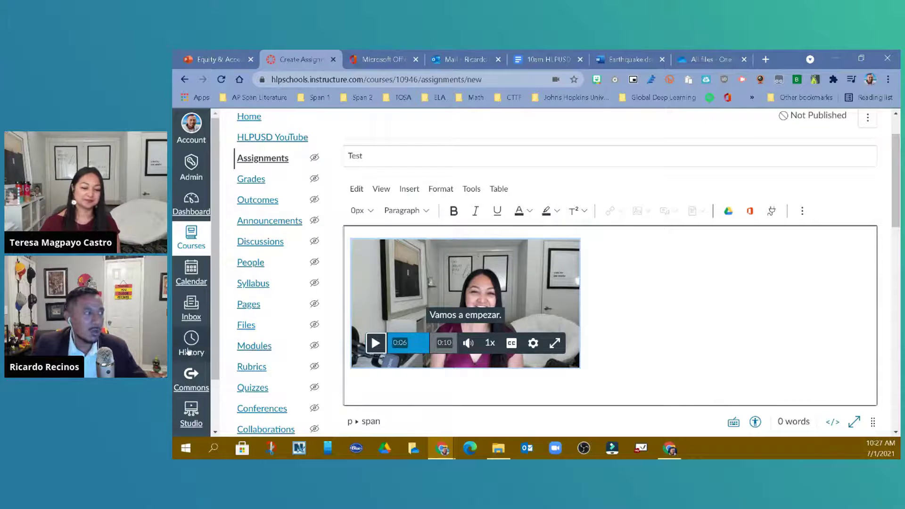
Open the Studio video library and browse to the Noun Verb videos
scroll(195, 351, down, 2)
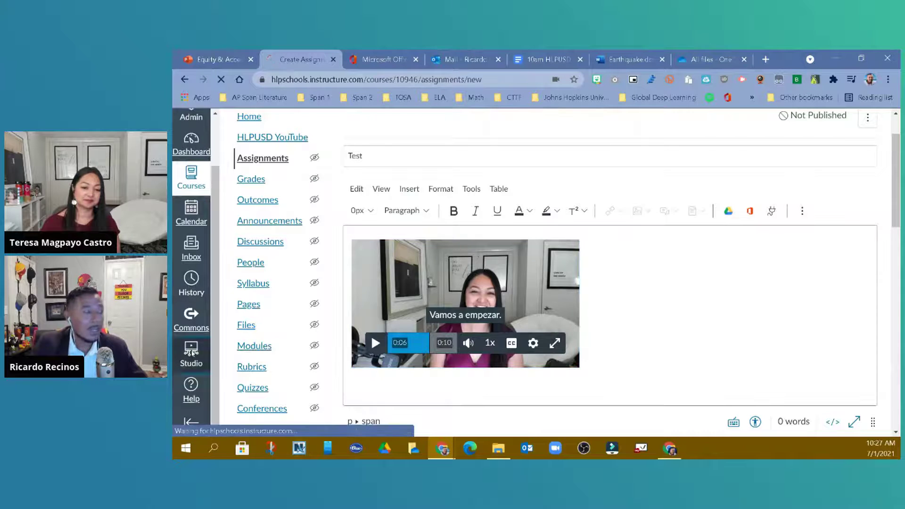
click(192, 360)
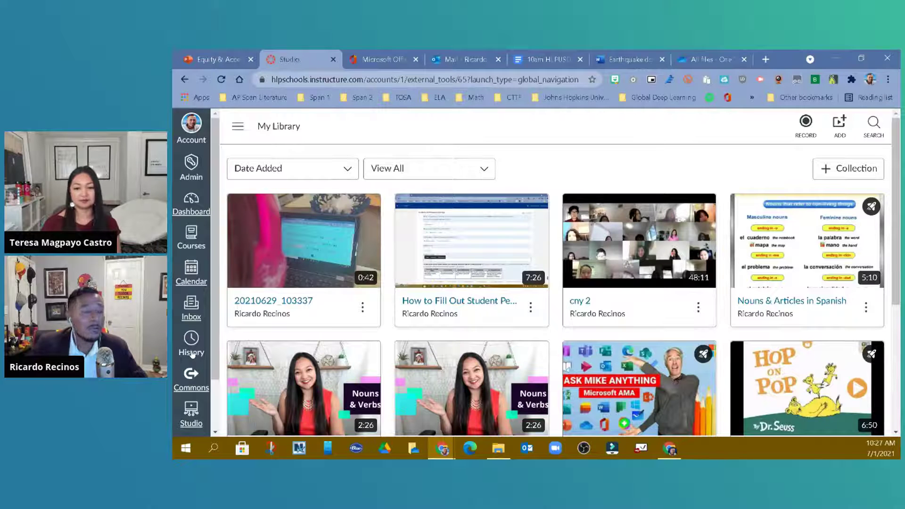
scroll(439, 369, down, 1)
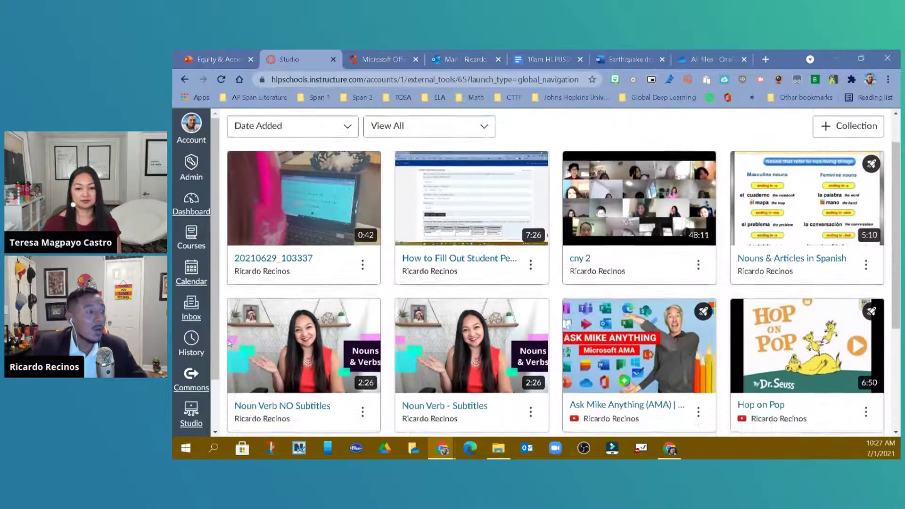
Open the "Noun Verb - Subtitles" video from the Studio library and show its caption management options
click(465, 357)
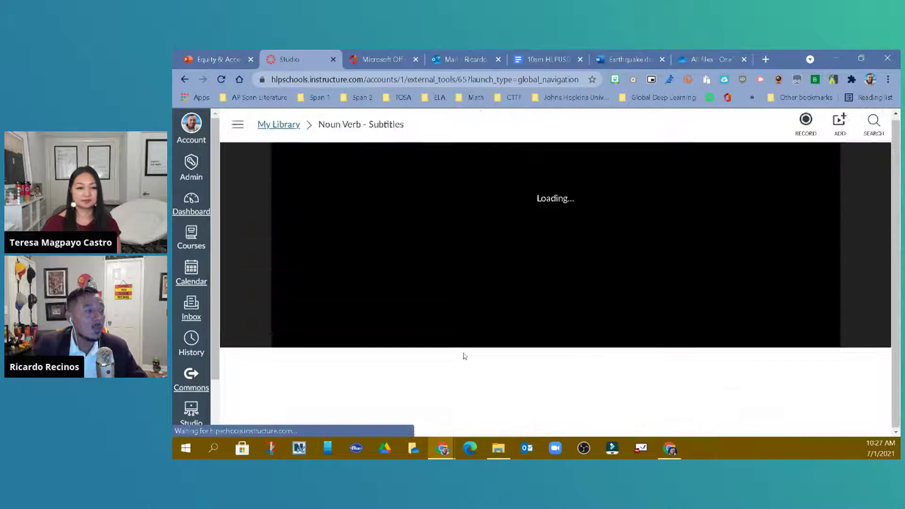
scroll(519, 326, down, 1)
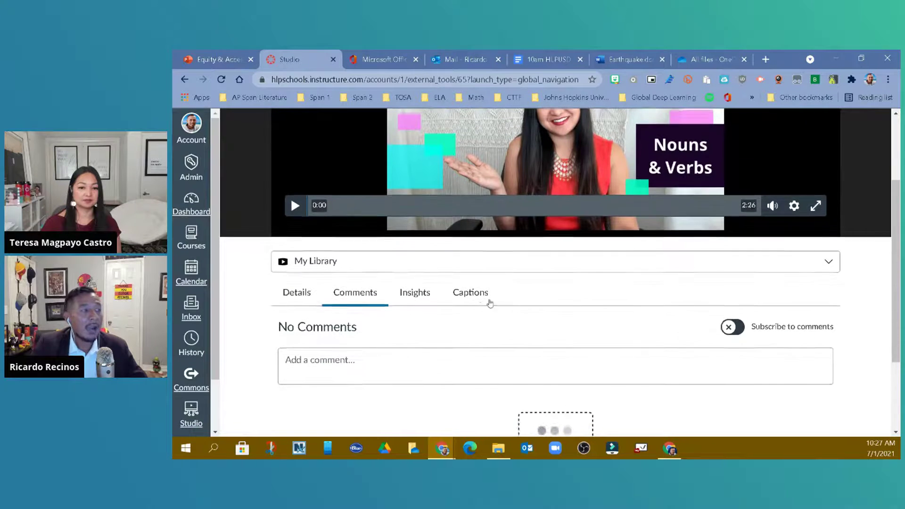
click(477, 293)
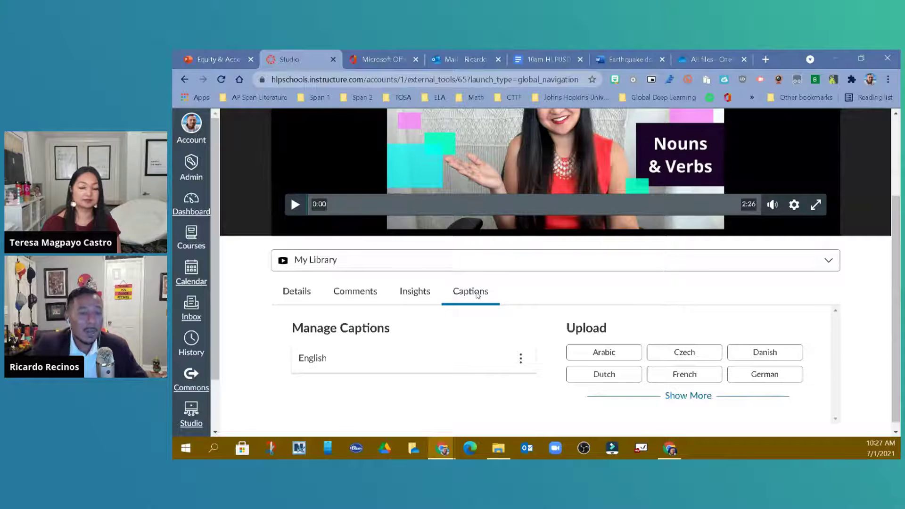
Play the "Noun Verb - Subtitles" video with its English captions switched on and pause it after a few sentences
scroll(477, 294, up, 3)
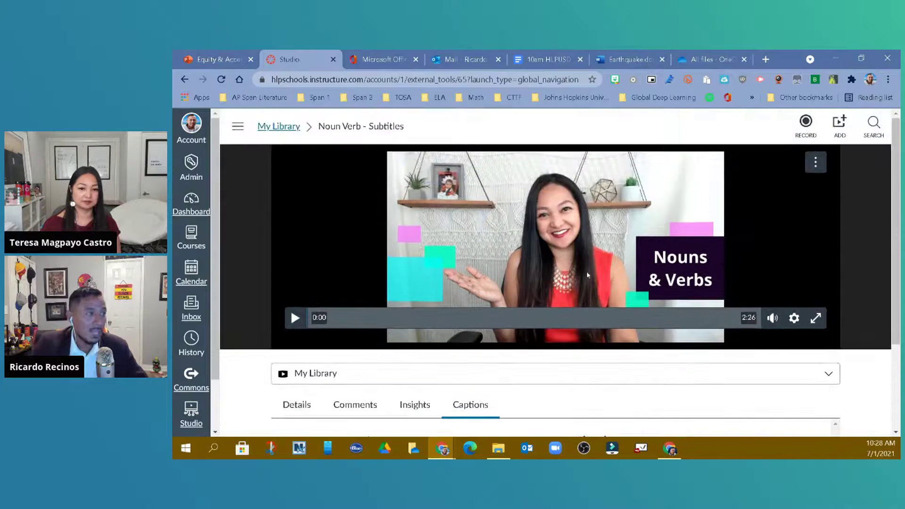
click(296, 318)
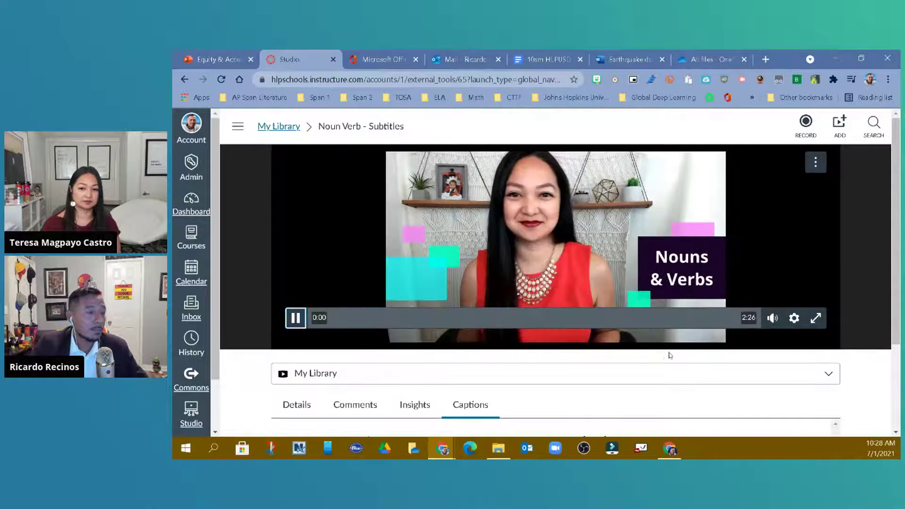
click(789, 326)
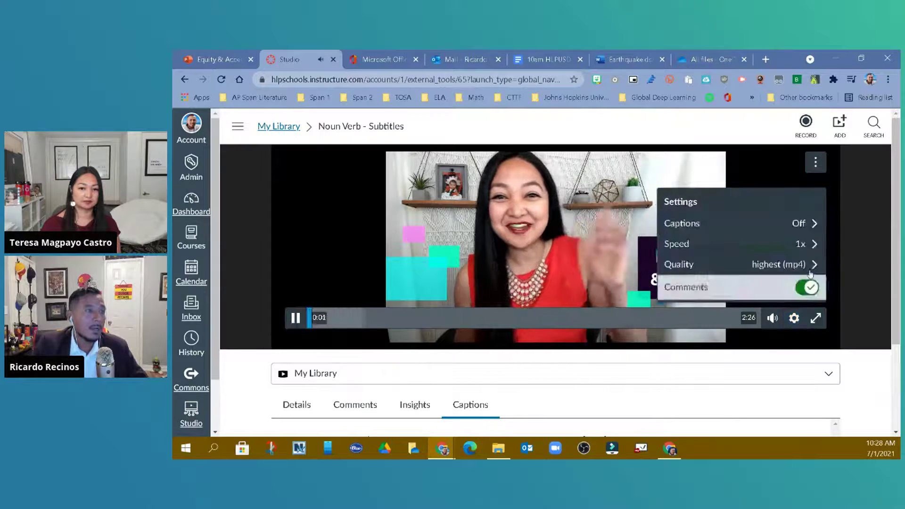
click(799, 222)
click(722, 289)
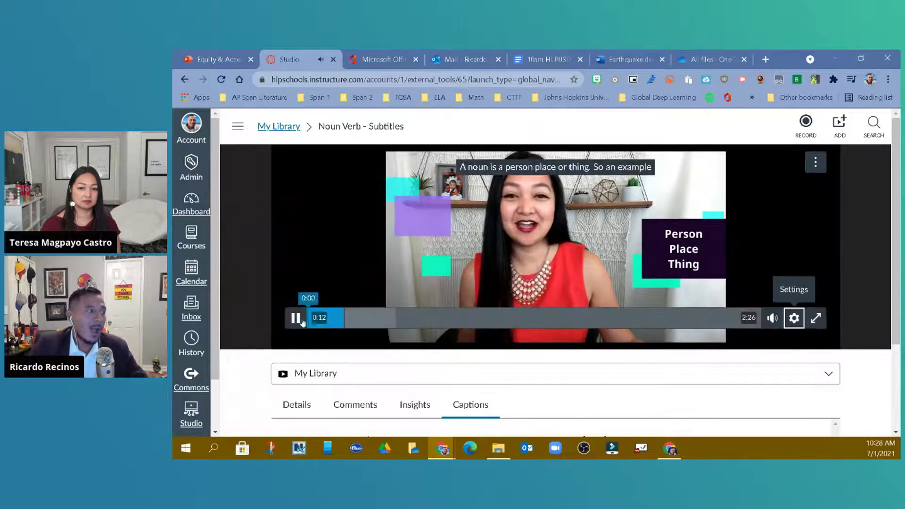
click(295, 318)
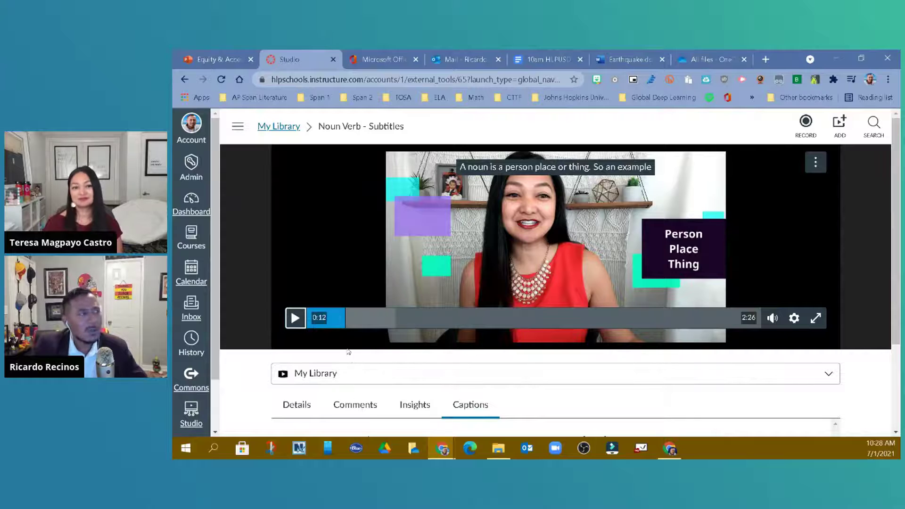
Set the Auto Show Closed Captions feature to Enabled in the account's user settings
click(191, 129)
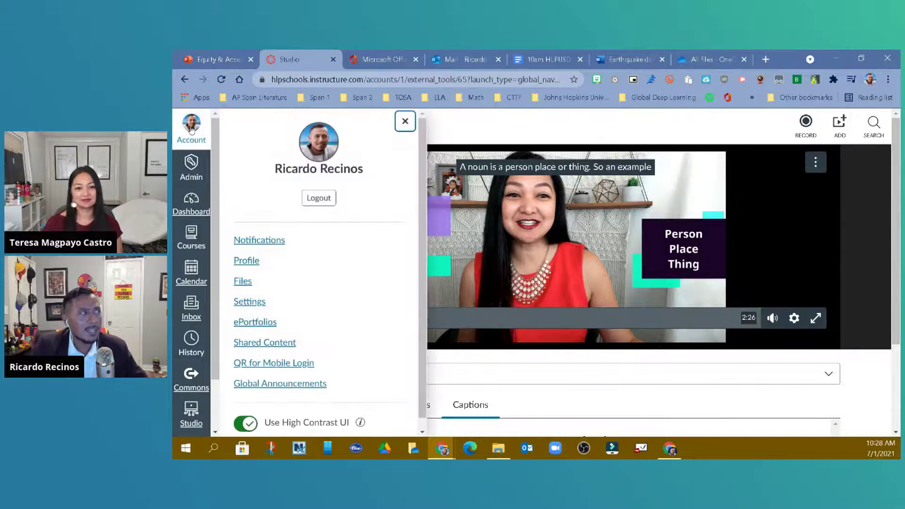
click(257, 303)
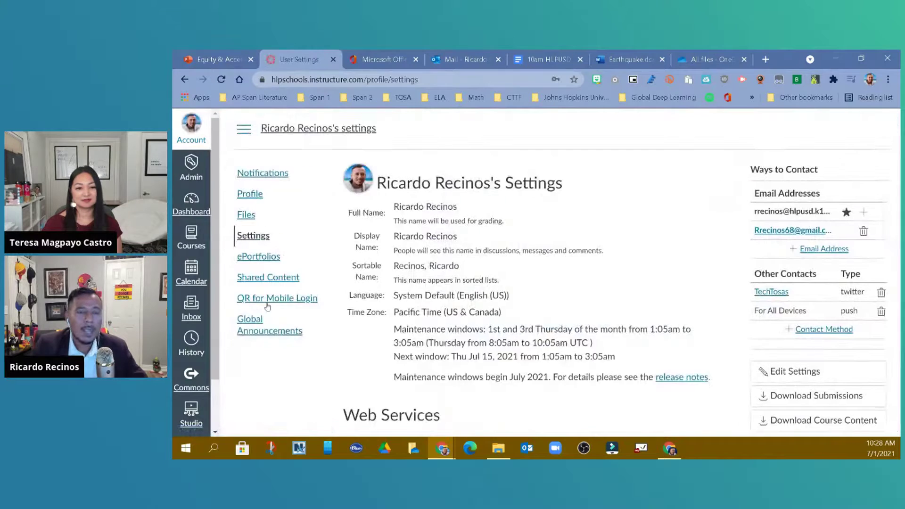
scroll(609, 261, down, 2)
scroll(610, 261, down, 20)
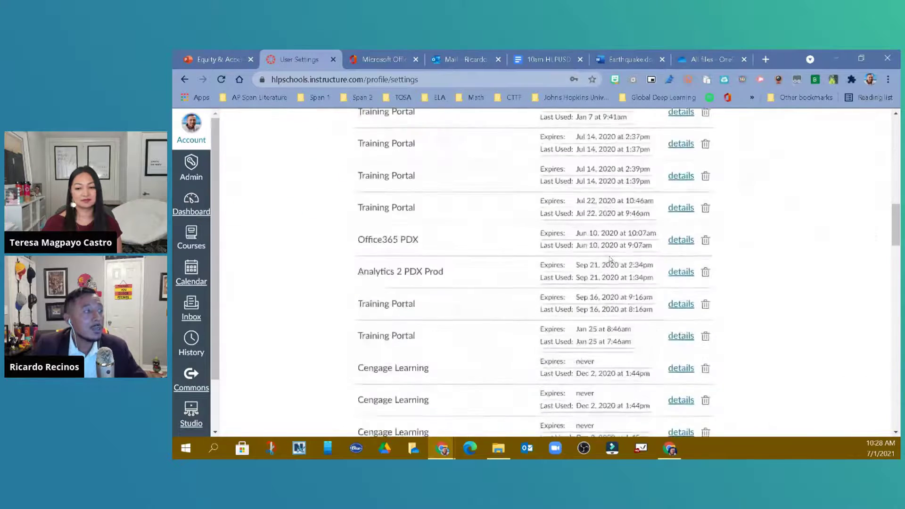
scroll(610, 260, down, 12)
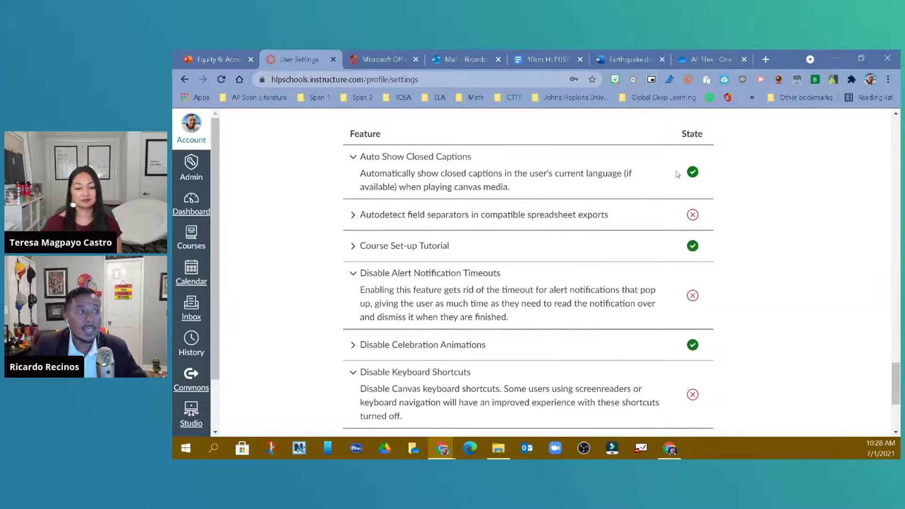
click(693, 172)
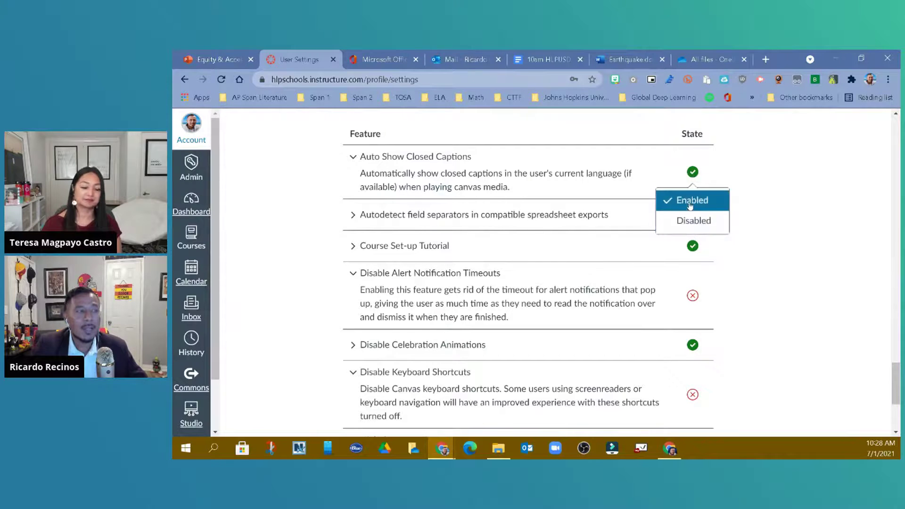
click(692, 200)
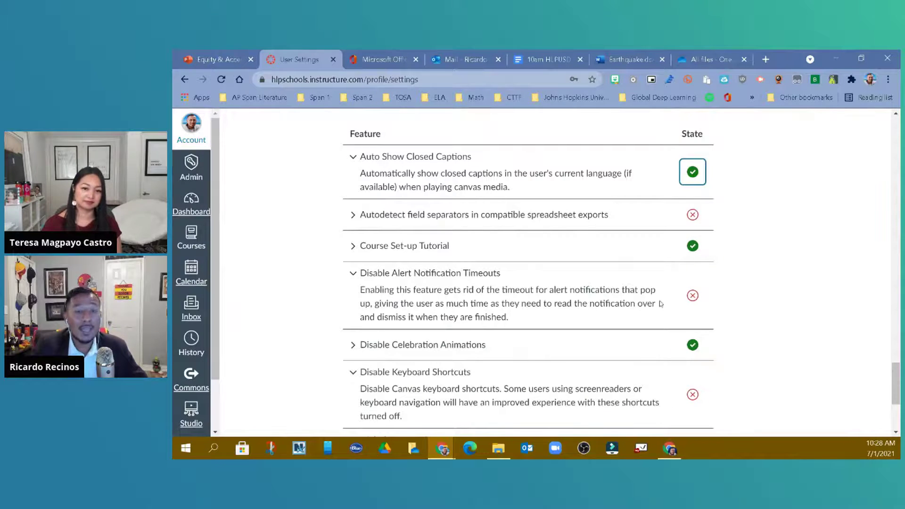
Return to the dashboard and open the assignments list of the Equity & Accessibility Tools in Canvas course
scroll(661, 304, up, 15)
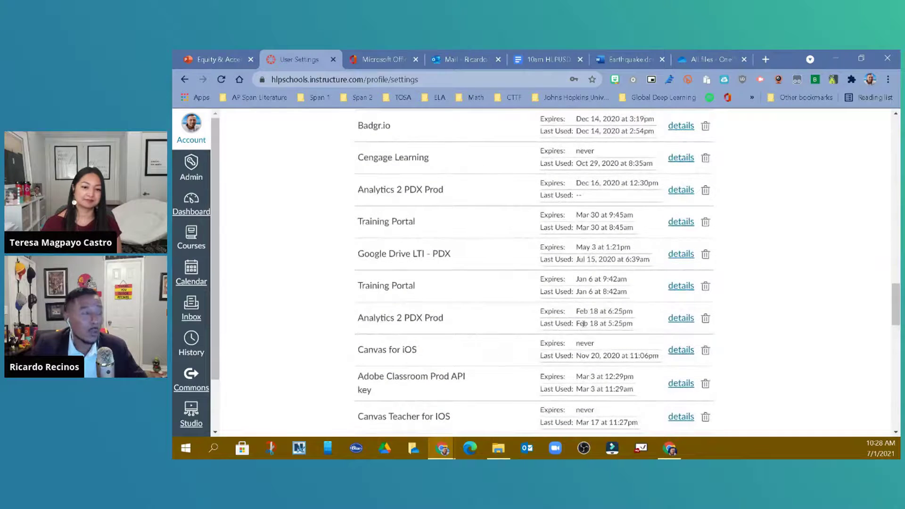
scroll(443, 309, up, 10)
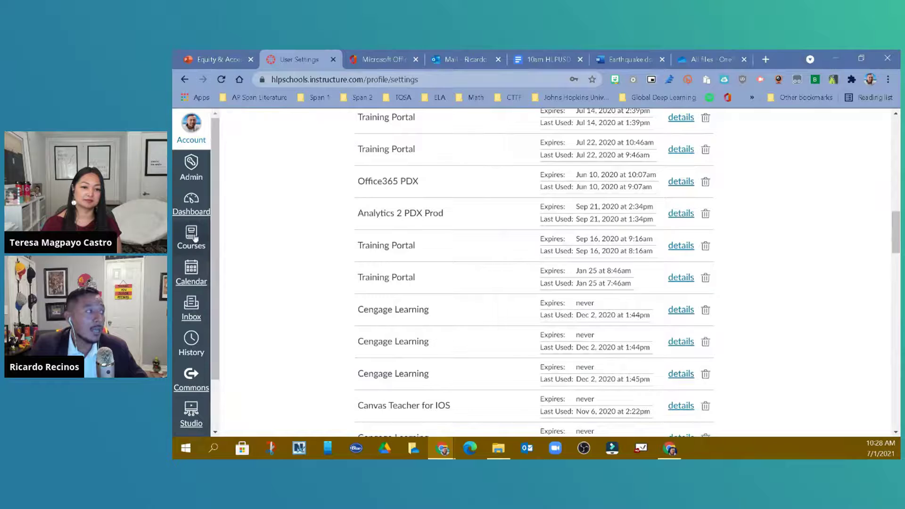
click(190, 205)
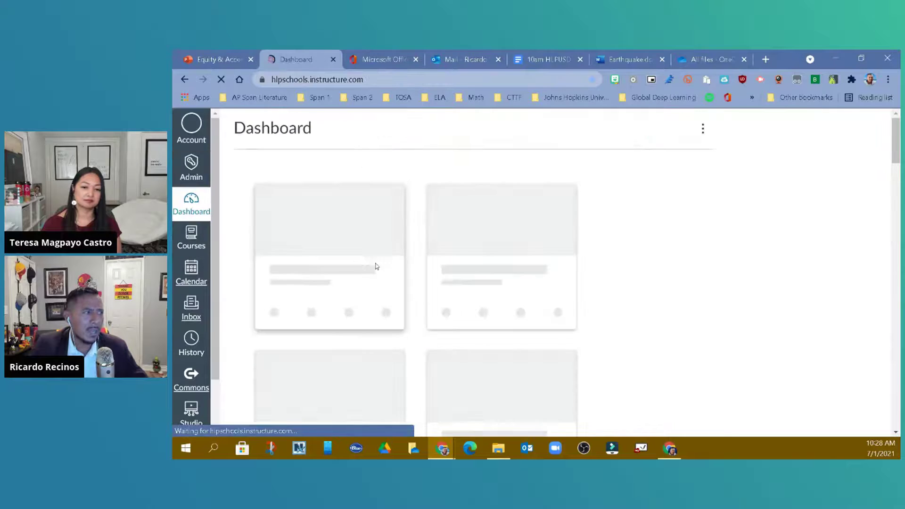
scroll(355, 292, down, 5)
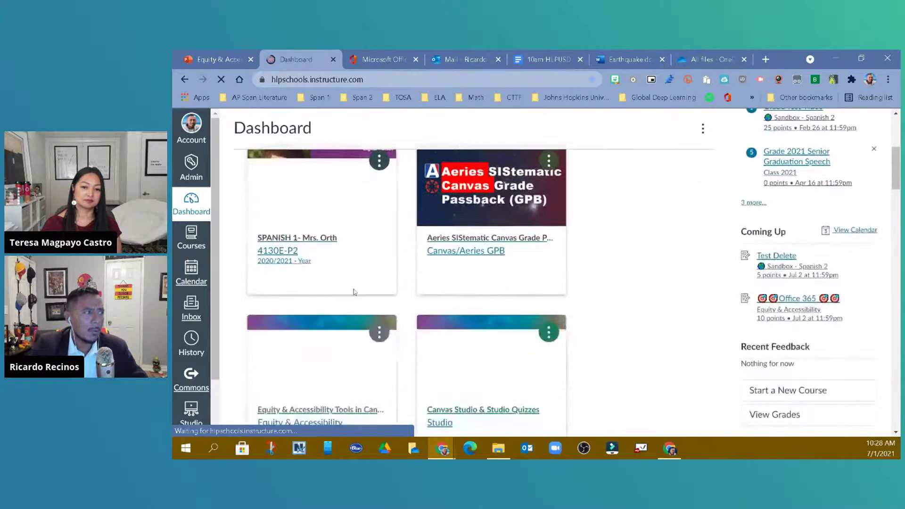
click(348, 421)
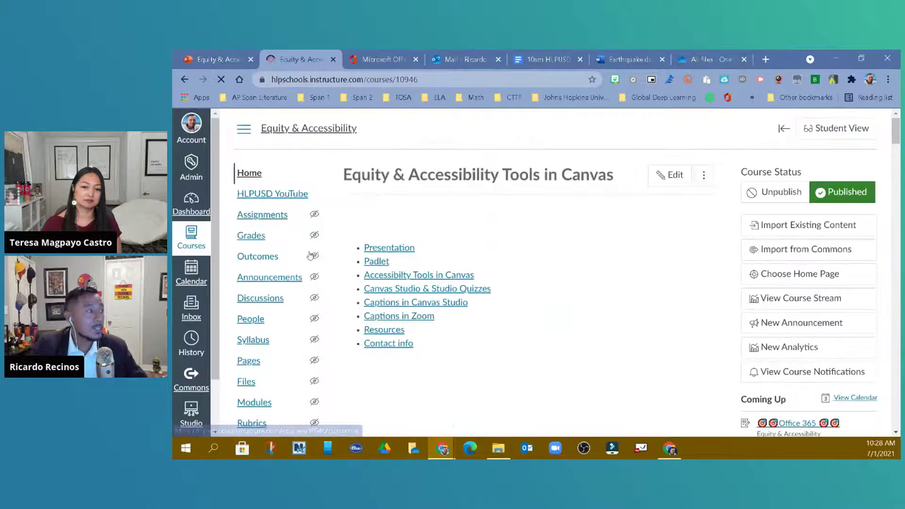
click(263, 216)
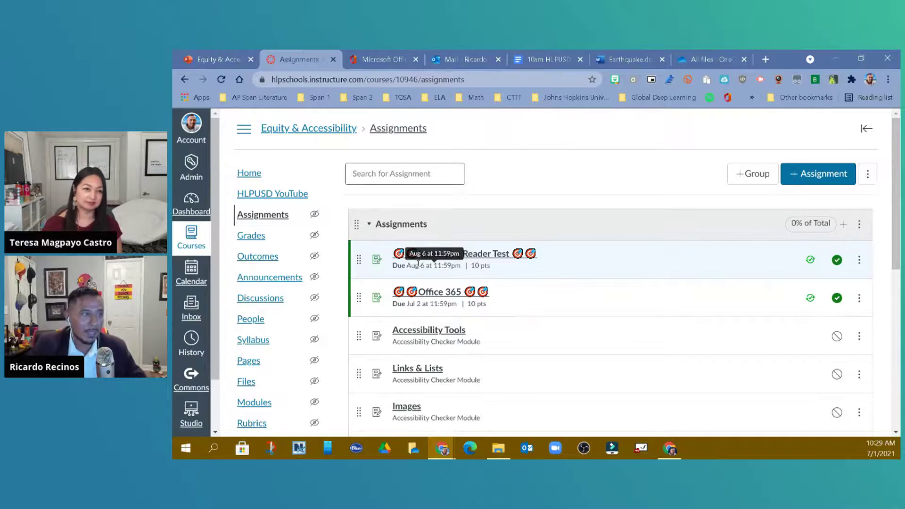
Start a new assignment without the auto-saved content and enter three direct hit emojis as its name
click(819, 181)
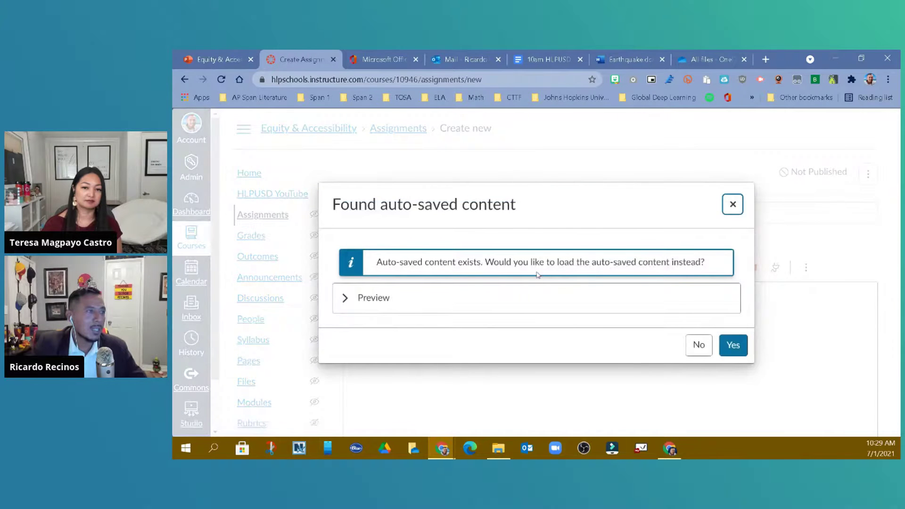
click(699, 345)
click(425, 217)
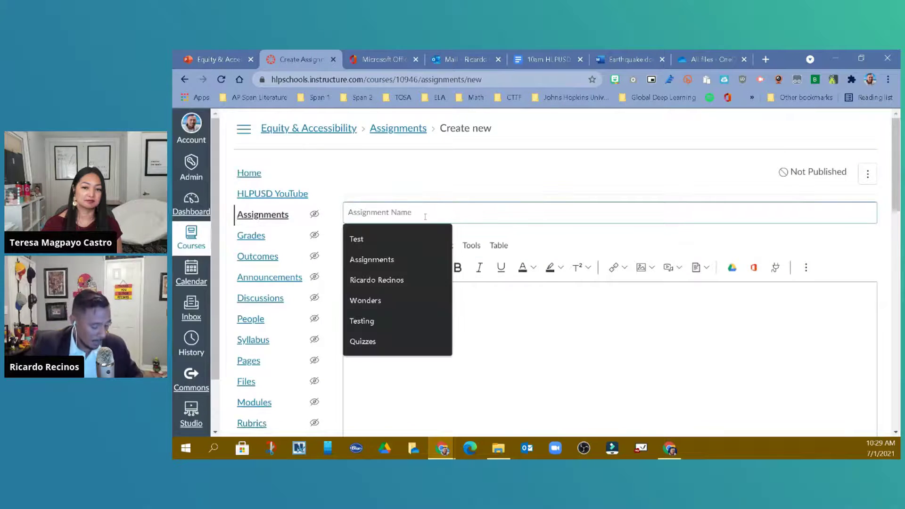
key(super+period)
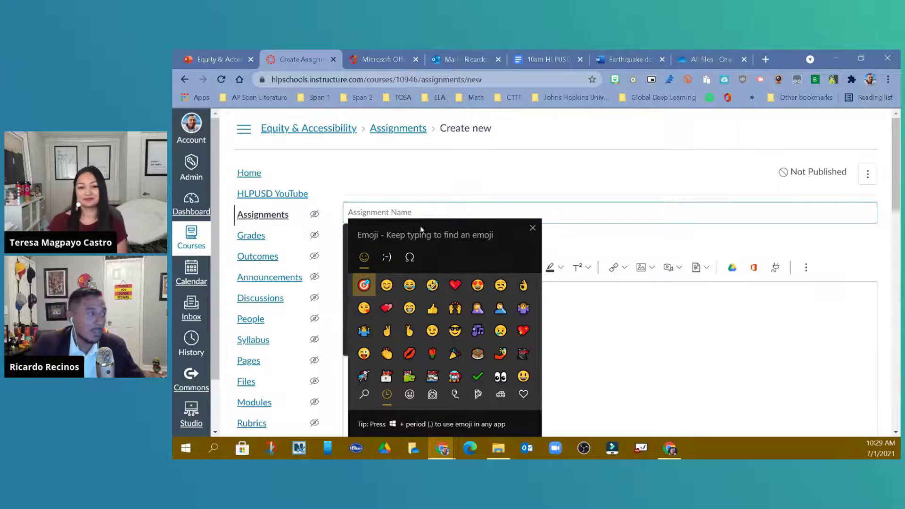
click(364, 285)
click(364, 285)
click(364, 285)
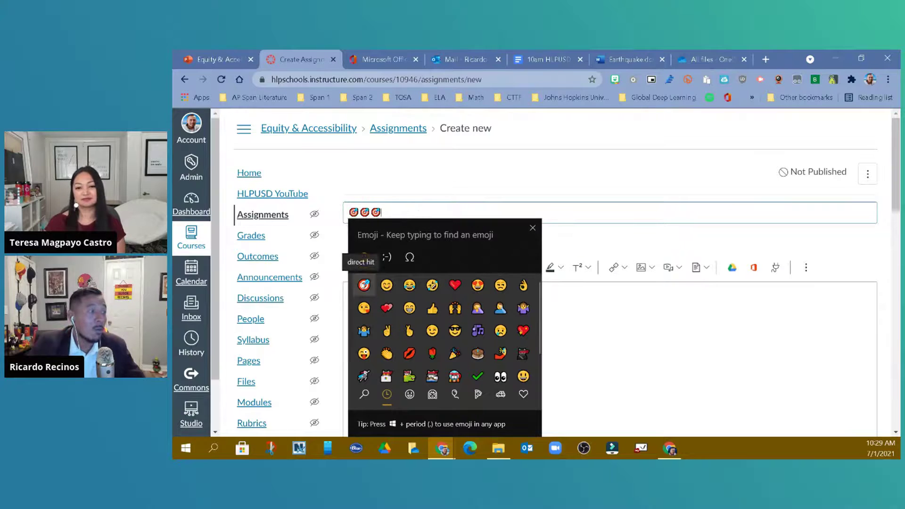
click(533, 229)
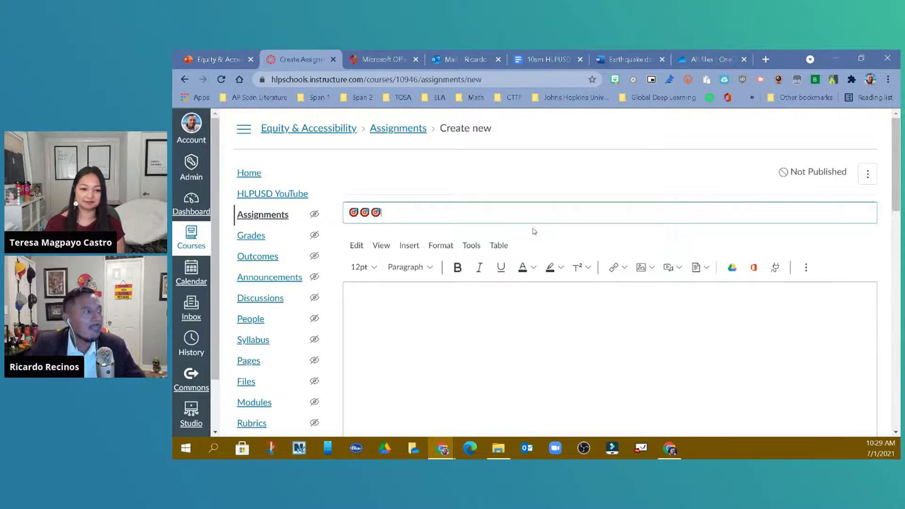
Open the calendar in week view and look through the April 2021 weeks containing the 16th and the 28th
click(203, 276)
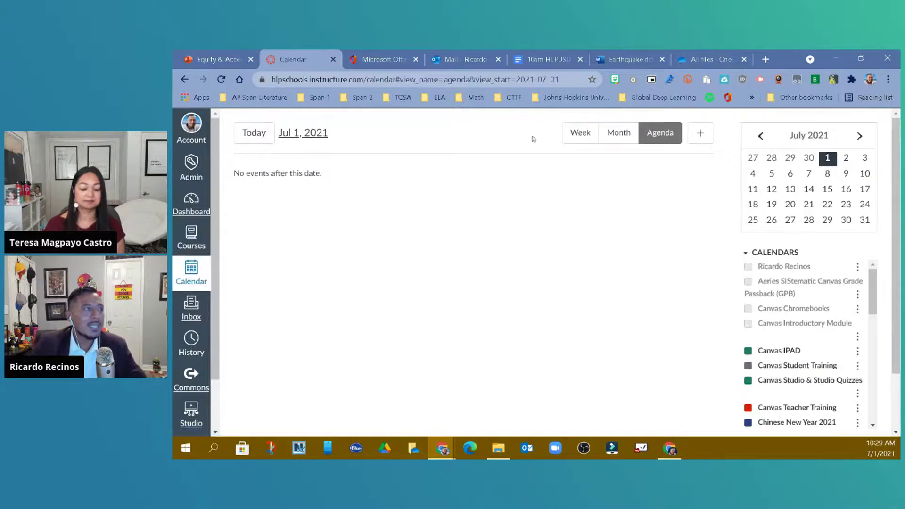
click(578, 134)
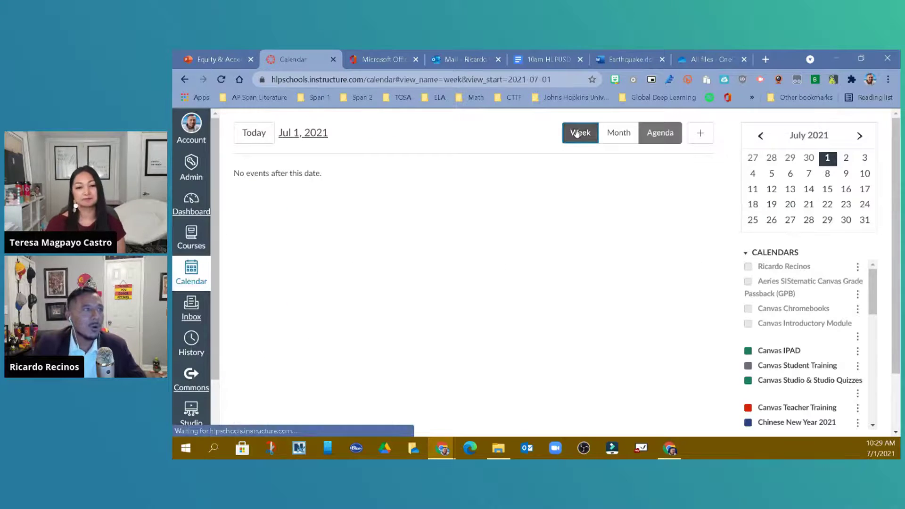
click(760, 136)
click(760, 136)
click(760, 137)
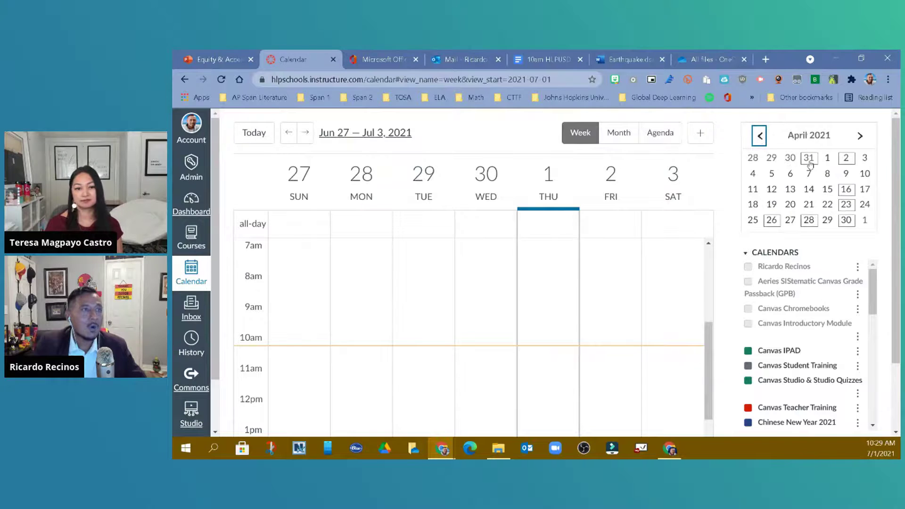
click(844, 190)
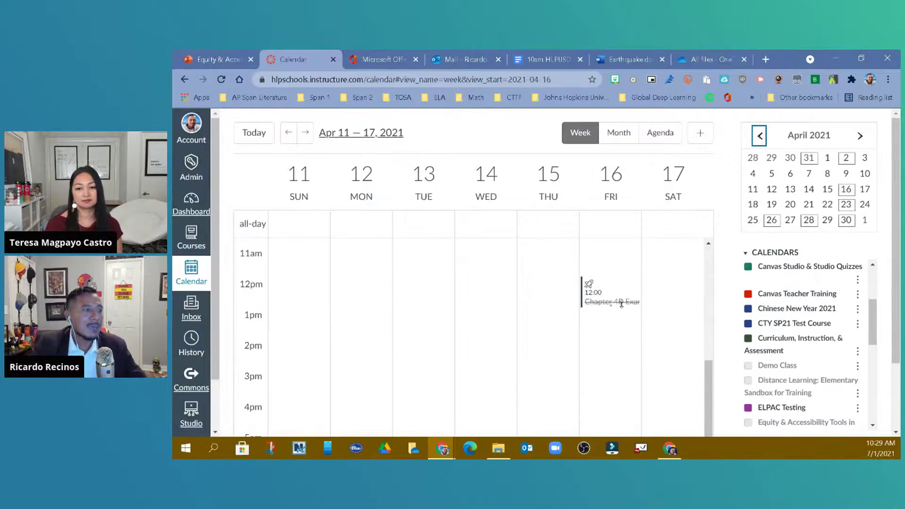
scroll(622, 304, down, 3)
click(807, 222)
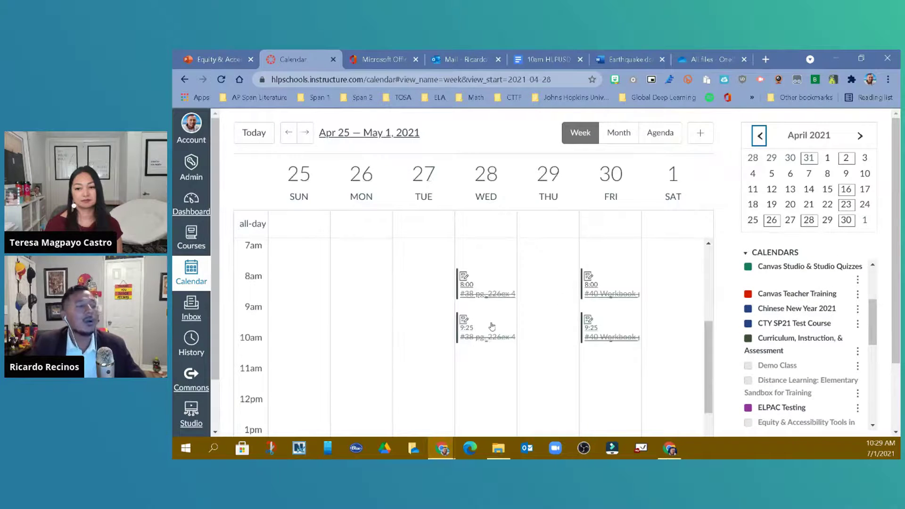
mouse_move(492, 326)
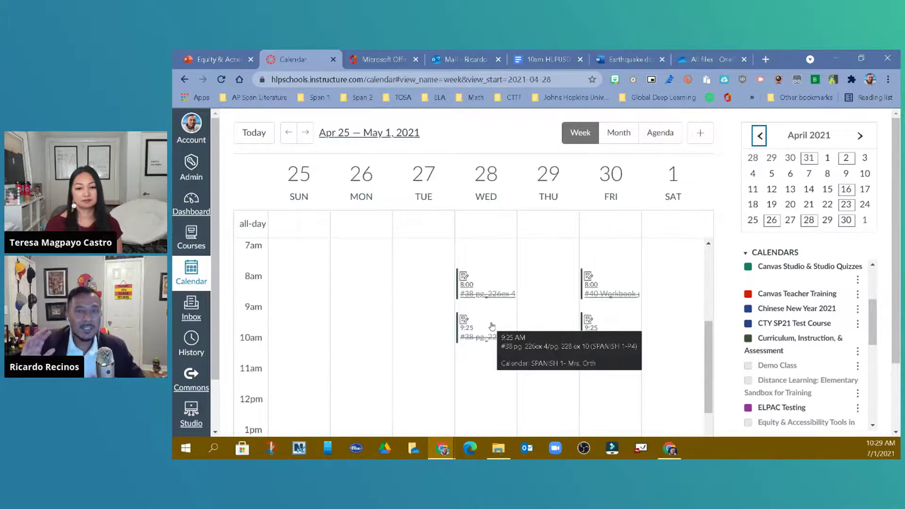
Show the calendar as an agenda and review the assignments due from April 28, 2021 onward
click(666, 139)
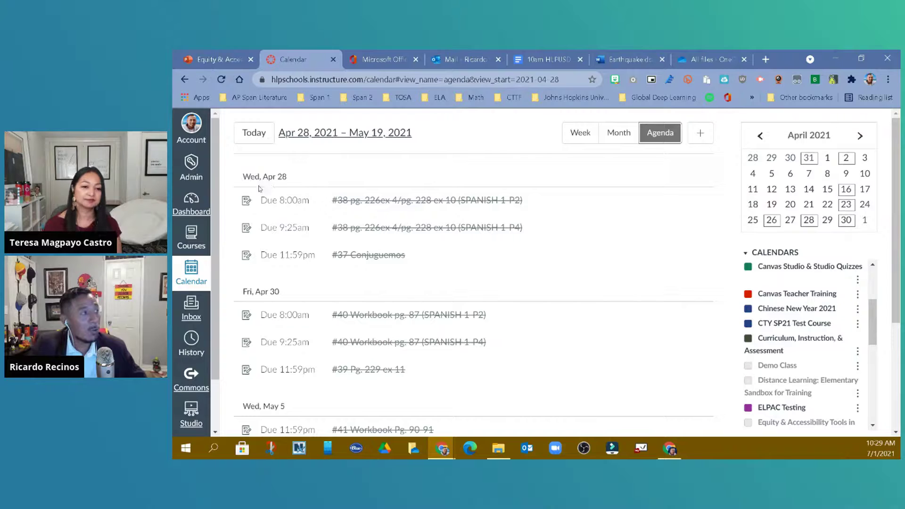
scroll(312, 216, down, 1)
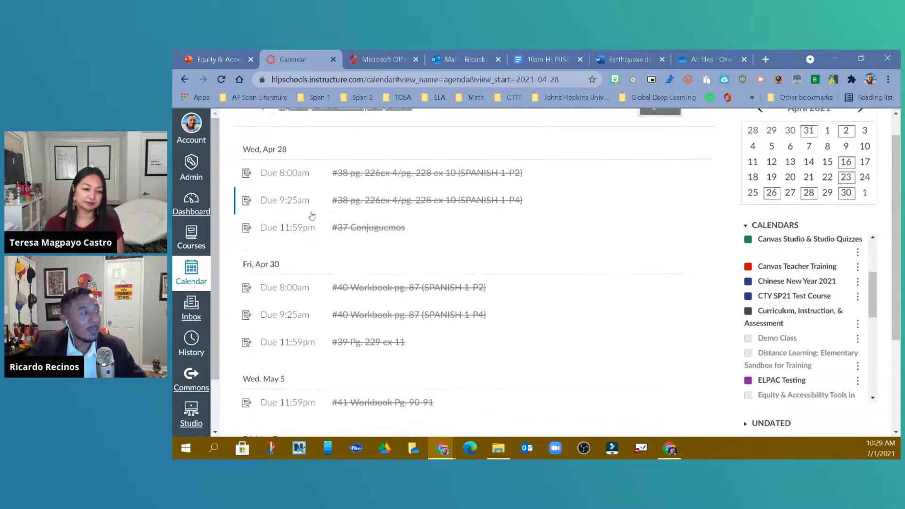
scroll(312, 216, down, 3)
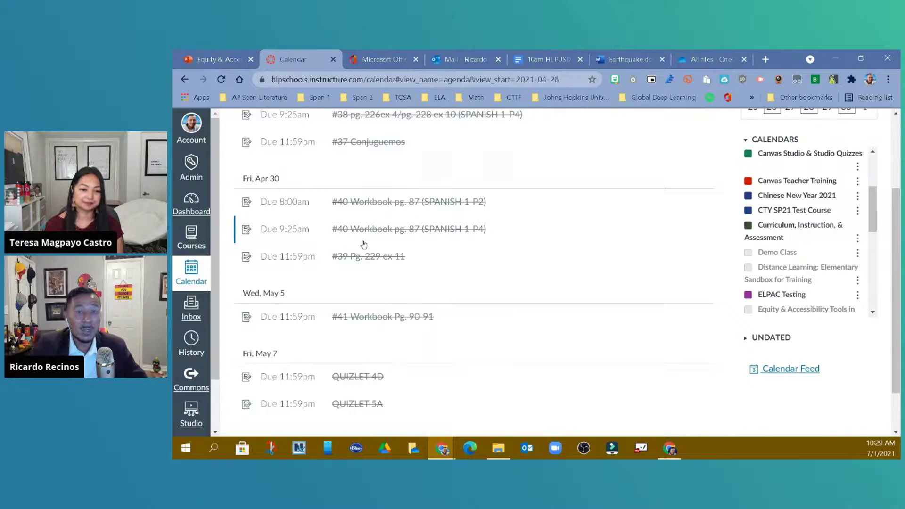
scroll(363, 244, up, 4)
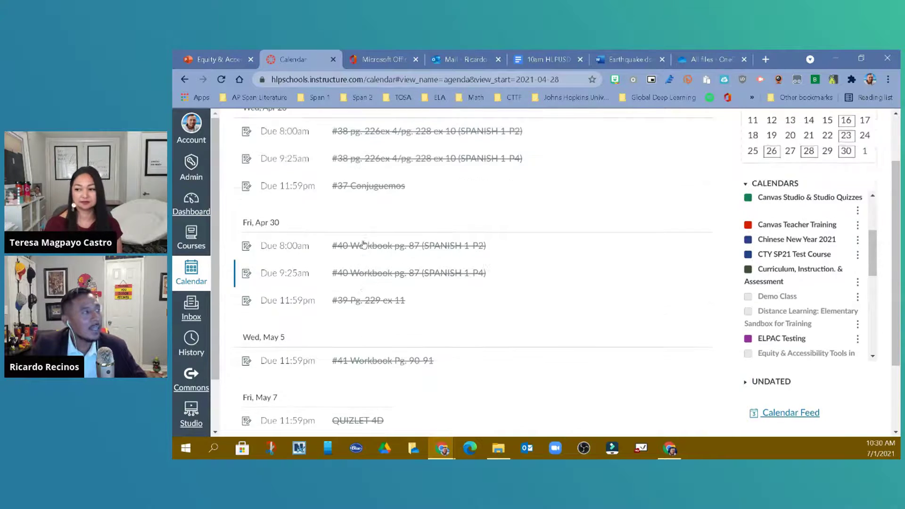
Switch the account's high-contrast interface off and back on, reloading the page to apply it
click(191, 124)
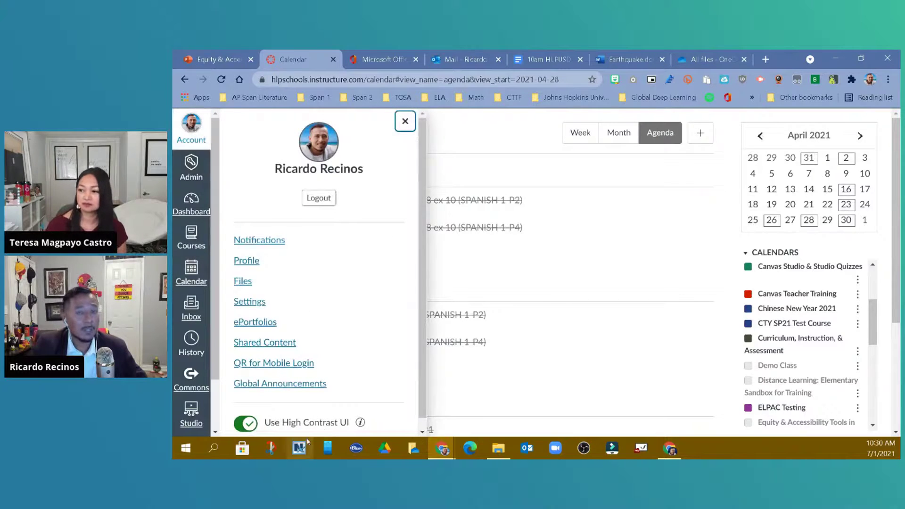
click(244, 426)
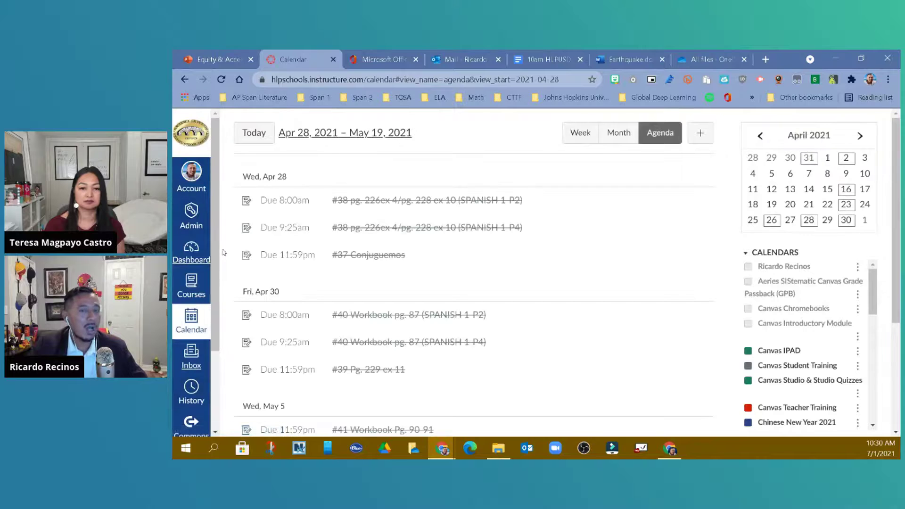
click(190, 172)
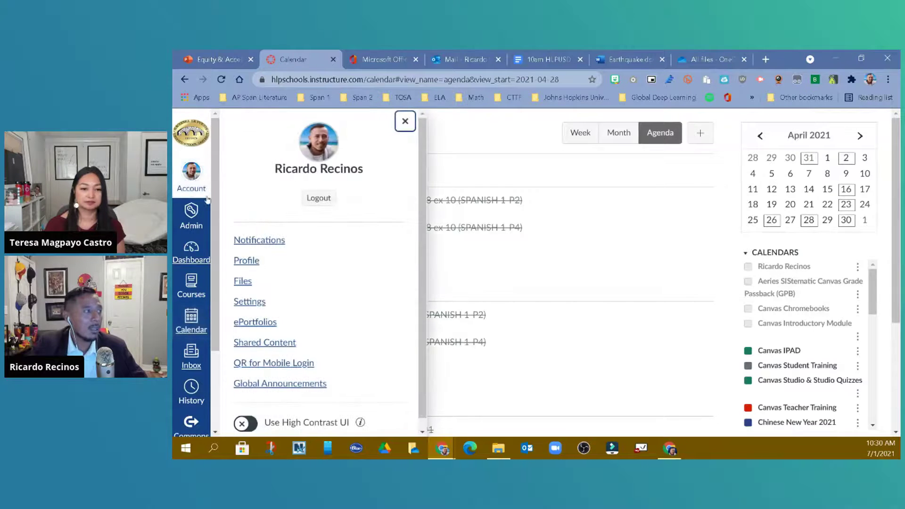
click(246, 423)
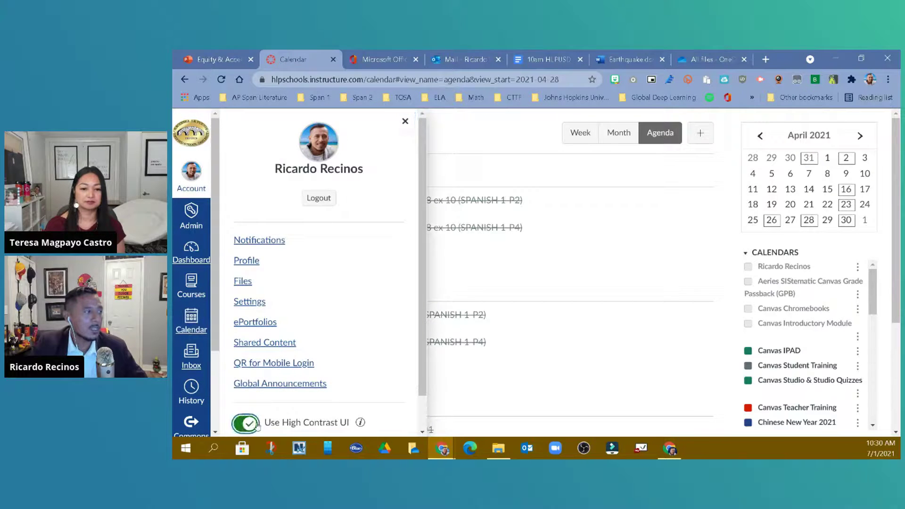
click(221, 80)
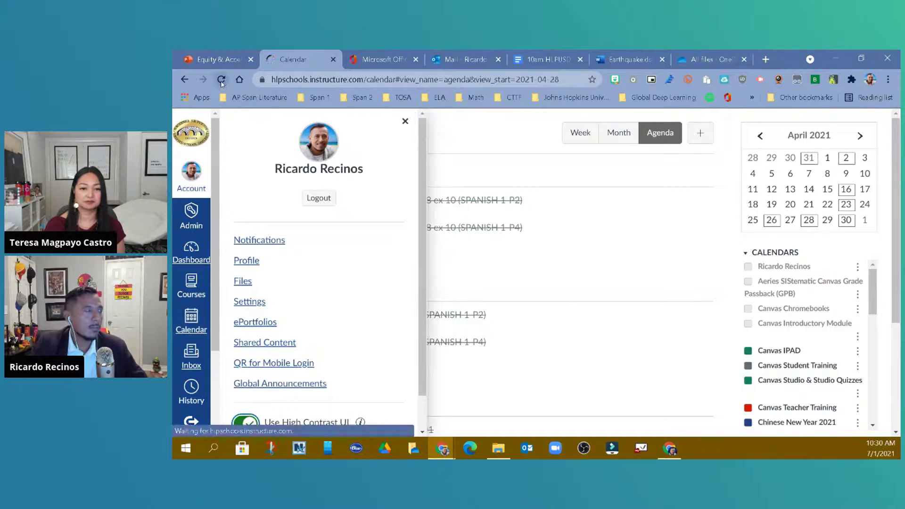